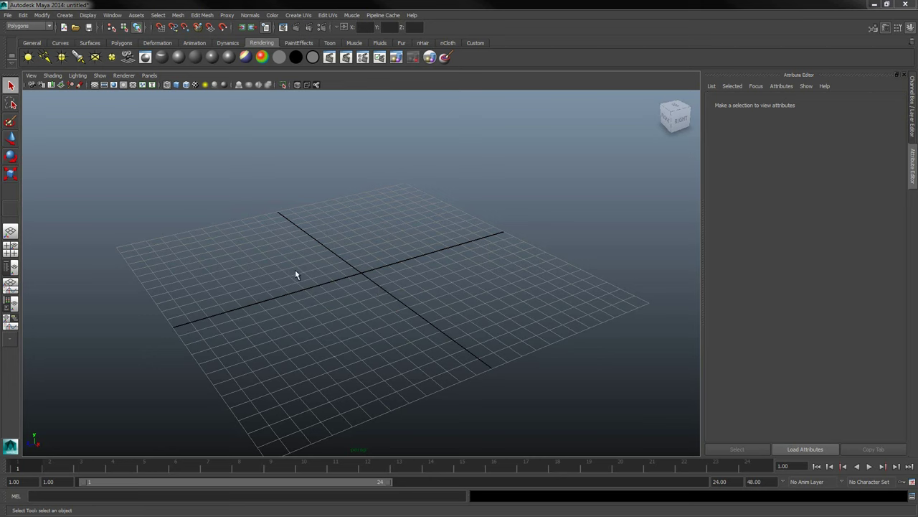
- Switch to the four-view layout and display the Channel Box / Layer Editor
key("space")
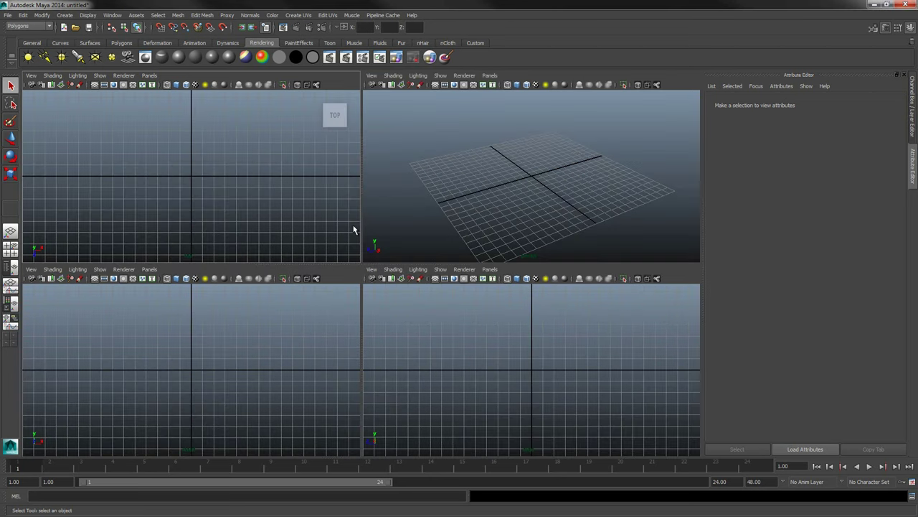
left_click(913, 115)
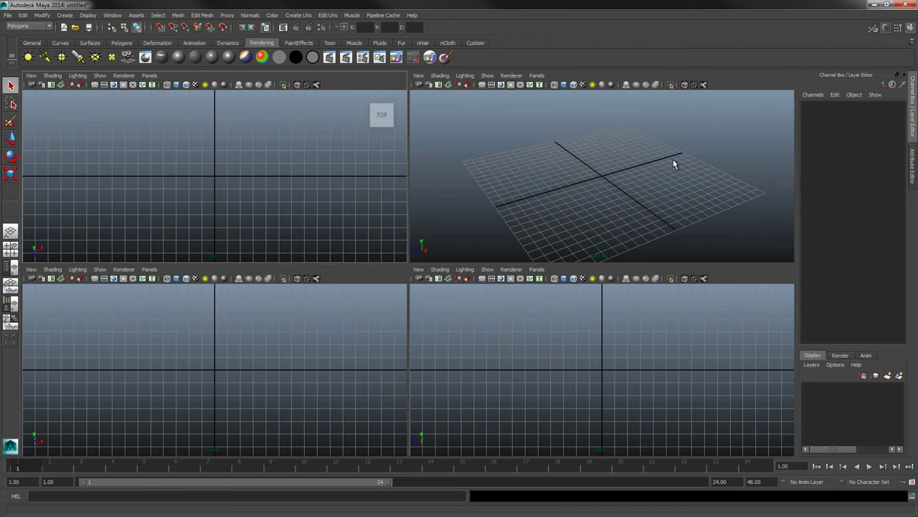
middle_click_drag(625, 184, 612, 189, "alt")
left_click_drag(612, 193, 584, 188, "alt")
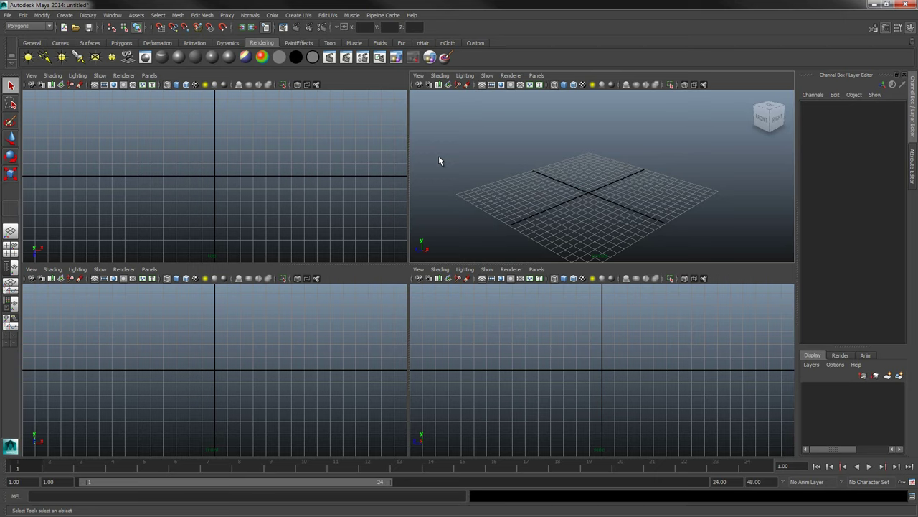
- Display the Polygons tool shelf and look through the Edit Mesh commands
left_click(120, 43)
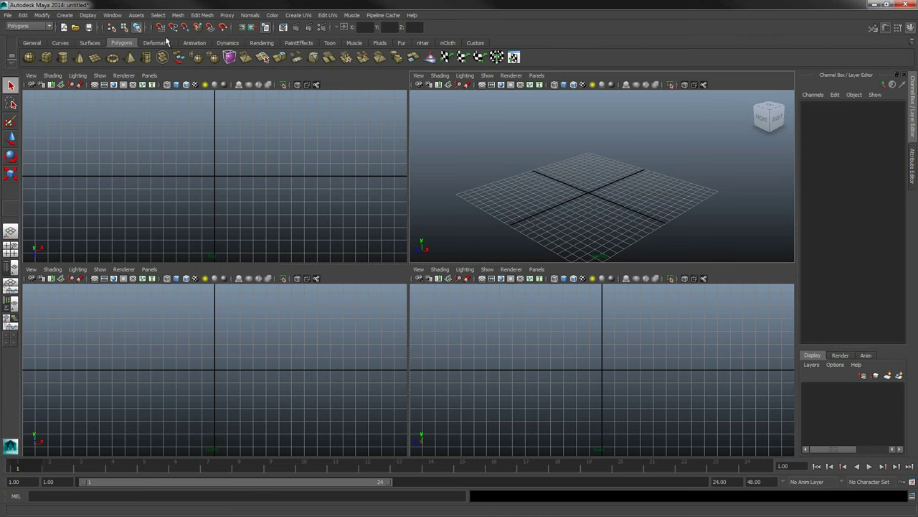
left_click(181, 15)
left_click(194, 15)
left_click(195, 15)
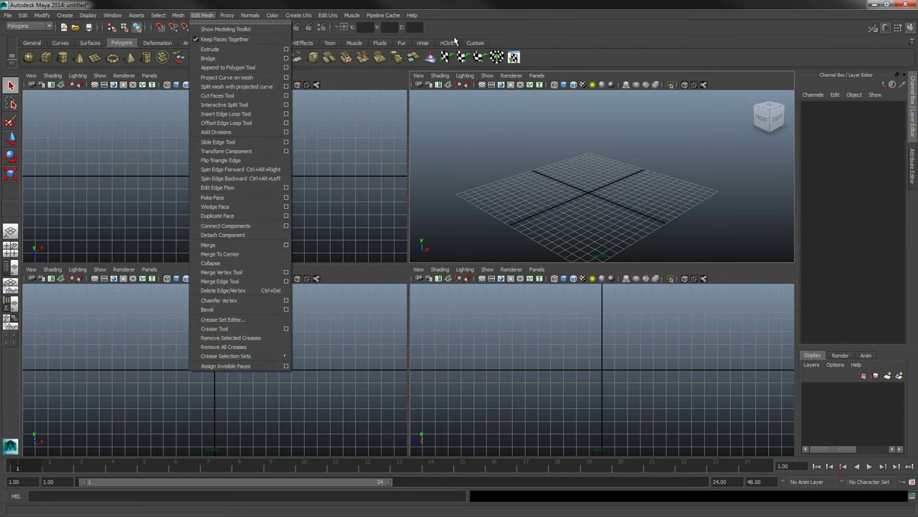
left_click(489, 16)
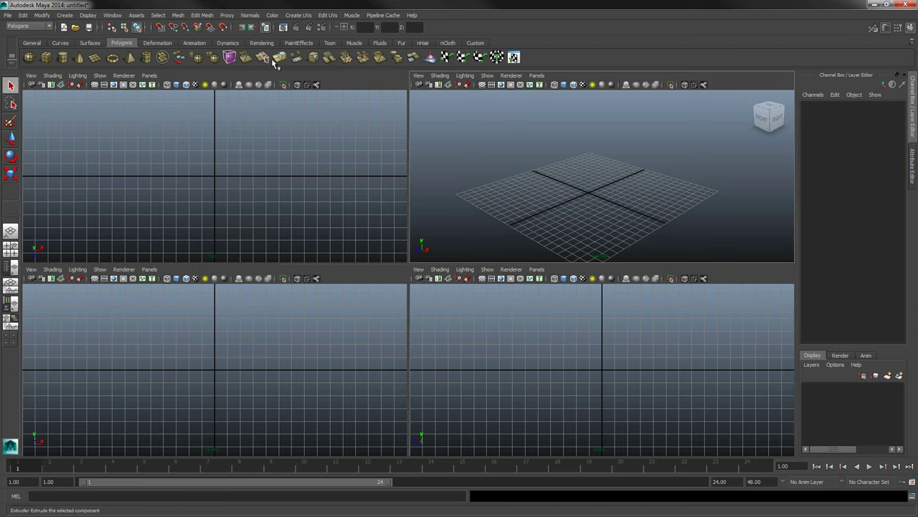
- Draw a polygon cube with a base of about 12 by 7 grid units and a height of about 11 units
left_click(47, 59)
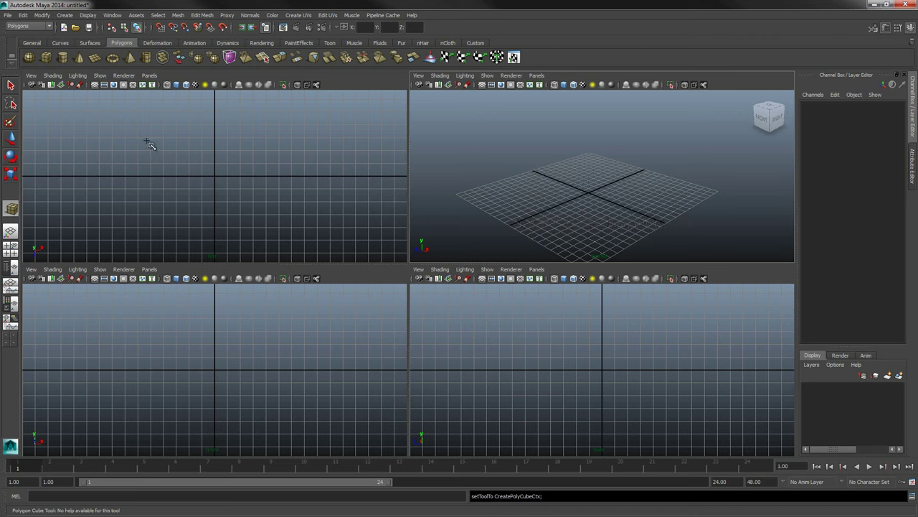
left_click_drag(134, 136, 287, 228)
left_click(314, 352)
left_click_drag(314, 352, 307, 226)
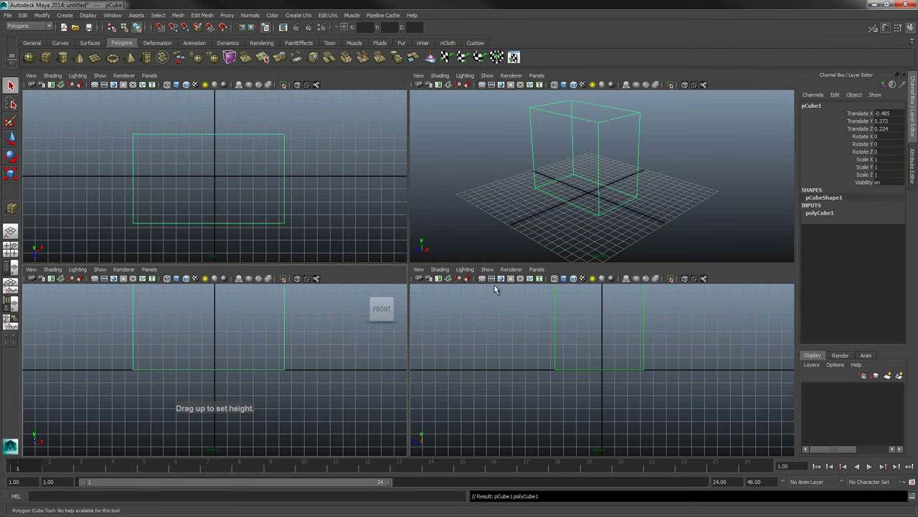
middle_click_drag(626, 325, 584, 391, "alt")
mouse_move(632, 201)
left_mouse_down("alt")
mouse_move(606, 198)
mouse_move(593, 209)
mouse_move(648, 209)
mouse_move(718, 186)
mouse_move(672, 162)
mouse_move(566, 201)
mouse_move(581, 219)
mouse_move(612, 213)
mouse_move(614, 224)
mouse_move(619, 208)
mouse_move(595, 203)
mouse_move(616, 198)
left_mouse_up("alt")
middle_click_drag(668, 170, 677, 159, "alt")
mouse_move(678, 160)
left_mouse_down("alt")
mouse_move(656, 183)
mouse_move(673, 169)
left_mouse_up("alt")
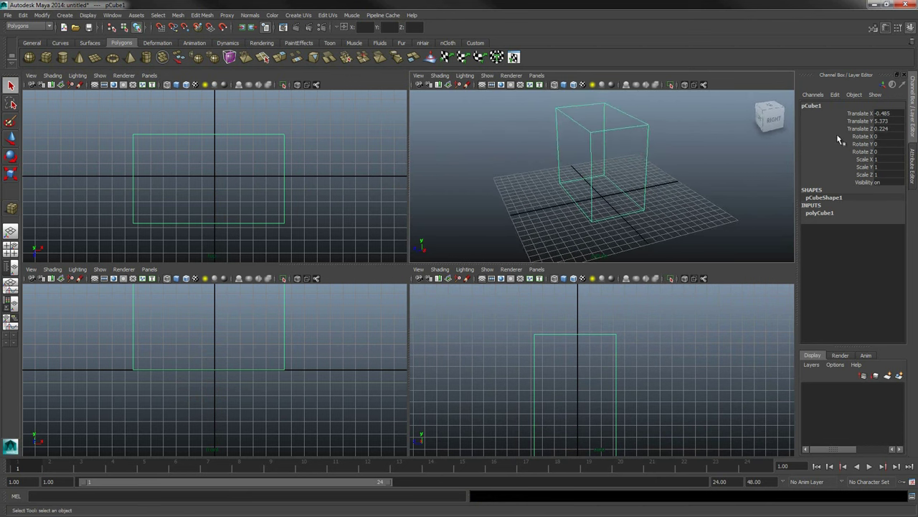
- Set the cube's Translate X, Y and Z to 0 to centre it on the origin
left_click_drag(881, 115, 884, 135)
left_click(882, 130)
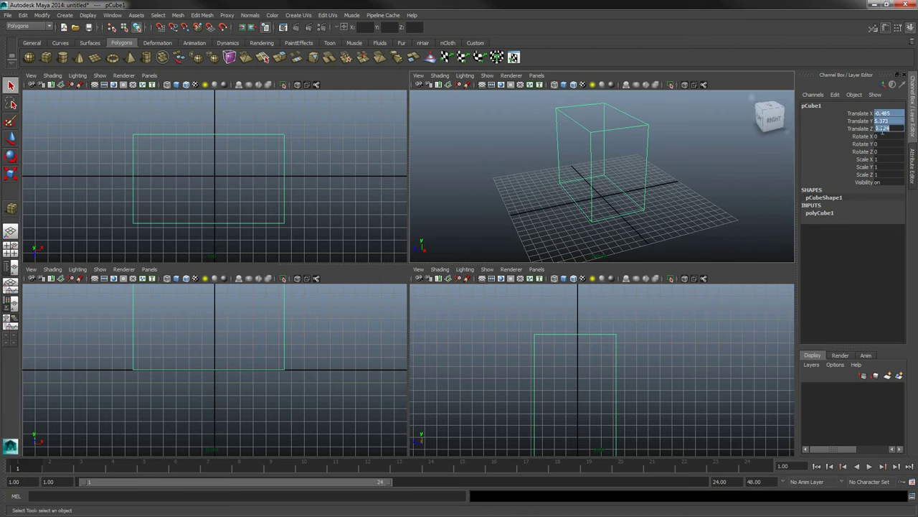
type("0")
key("Return")
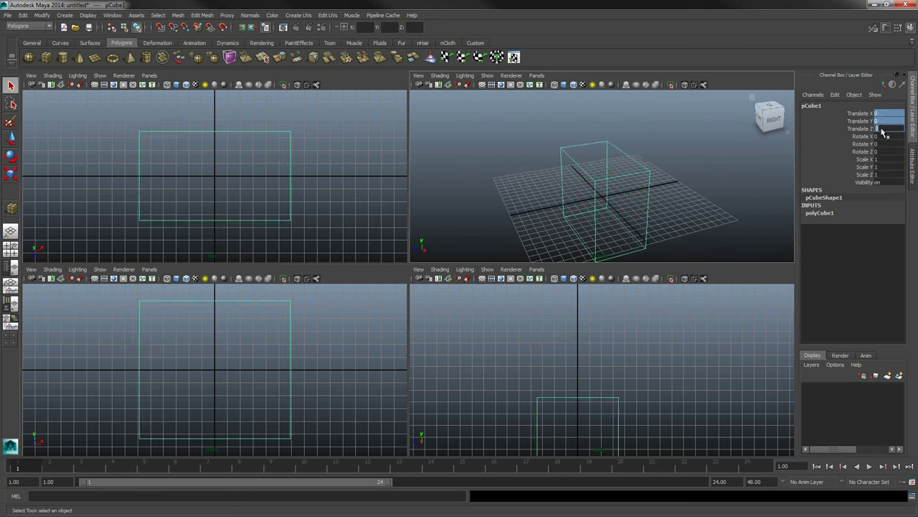
left_click_drag(724, 201, 708, 189, "alt")
middle_click_drag(708, 188, 710, 185, "alt")
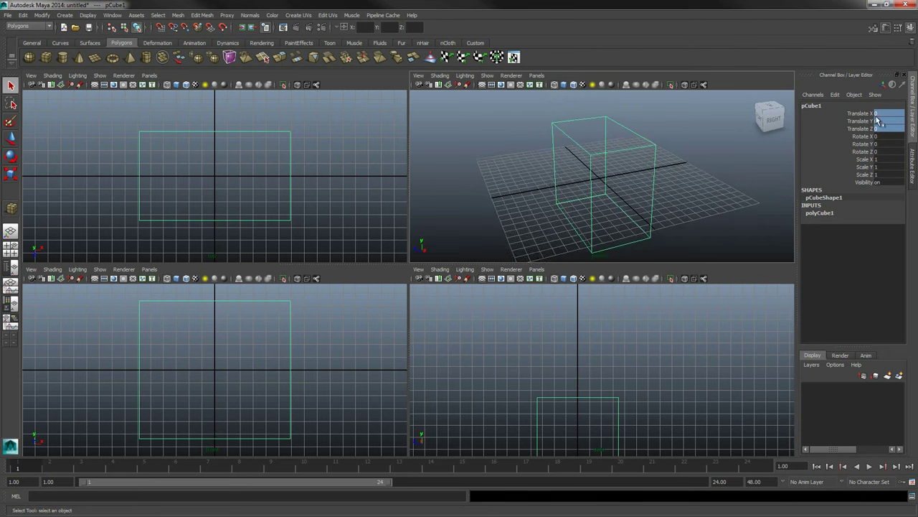
- Highlight the cube's Translate and Rotate channels to review its transform attributes
left_click_drag(857, 114, 862, 152)
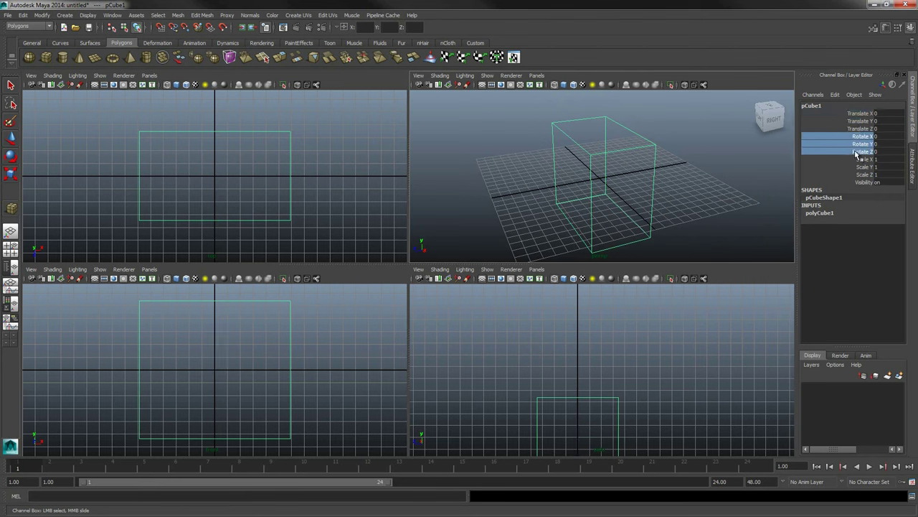
left_click_drag(859, 113, 866, 154)
left_click_drag(682, 172, 635, 138, "alt")
- Deselect the cube and display the perspective view smooth shaded with wireframe on shaded
left_click(691, 162)
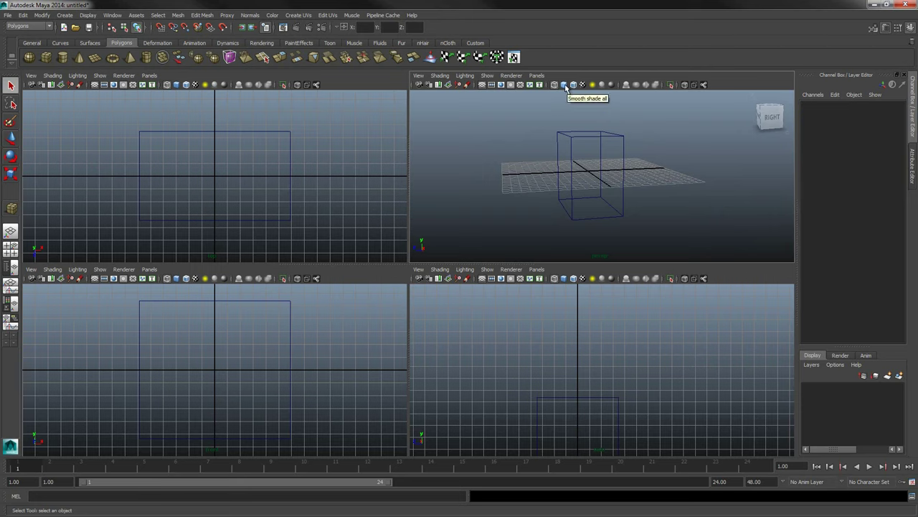
left_click(564, 85)
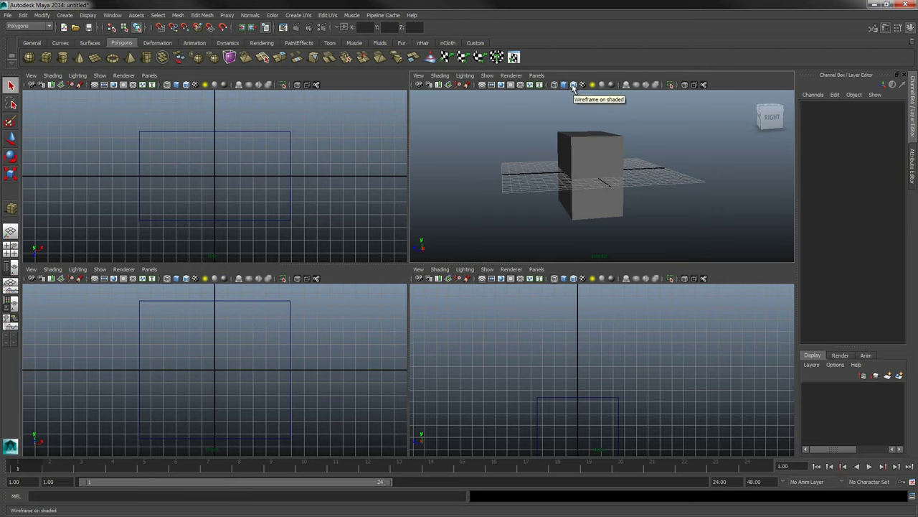
left_click(573, 87)
left_click_drag(581, 108, 645, 159, "alt")
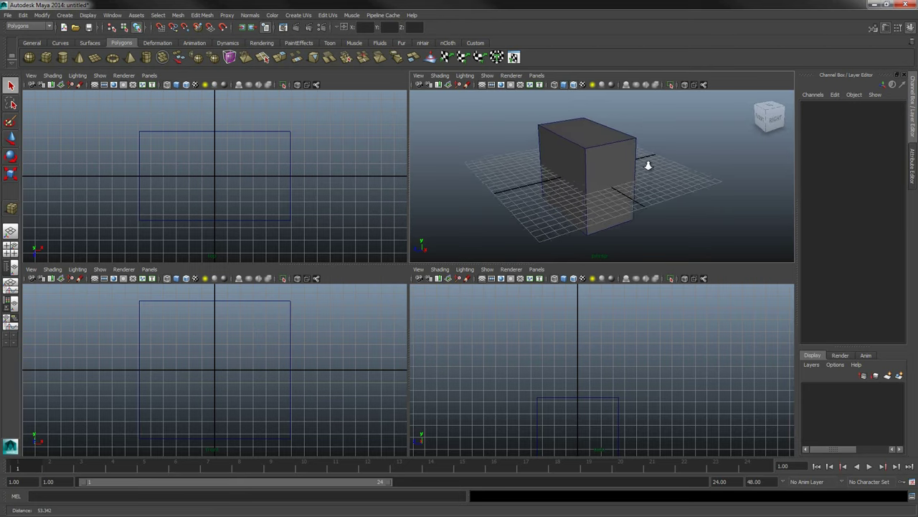
right_click_drag(645, 158, 682, 159, "alt")
left_click_drag(662, 164, 677, 161, "alt")
left_click_drag(608, 128, 610, 147, "alt")
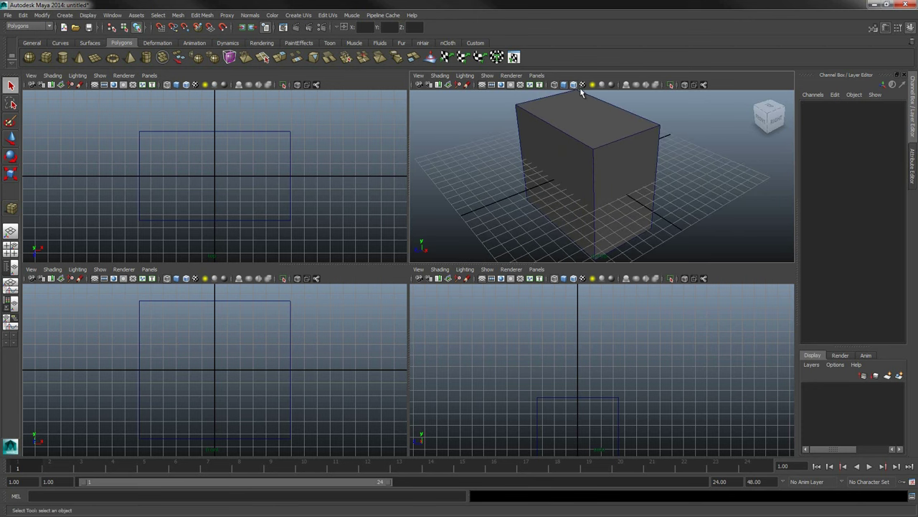
- Toggle wireframe on shaded repeatedly in the perspective view to compare the cube with and without edge lines
left_click(574, 84)
left_click(575, 85)
left_click(575, 84)
left_click(575, 85)
left_click(574, 84)
left_click(575, 85)
mouse_move(607, 160)
left_mouse_down("alt")
mouse_move(599, 148)
mouse_move(609, 175)
mouse_move(636, 158)
mouse_move(676, 177)
mouse_move(691, 162)
mouse_move(621, 170)
mouse_move(528, 123)
mouse_move(615, 148)
mouse_move(656, 177)
mouse_move(711, 168)
mouse_move(598, 151)
mouse_move(620, 161)
mouse_move(589, 168)
mouse_move(628, 153)
left_mouse_up("alt")
left_click(577, 85)
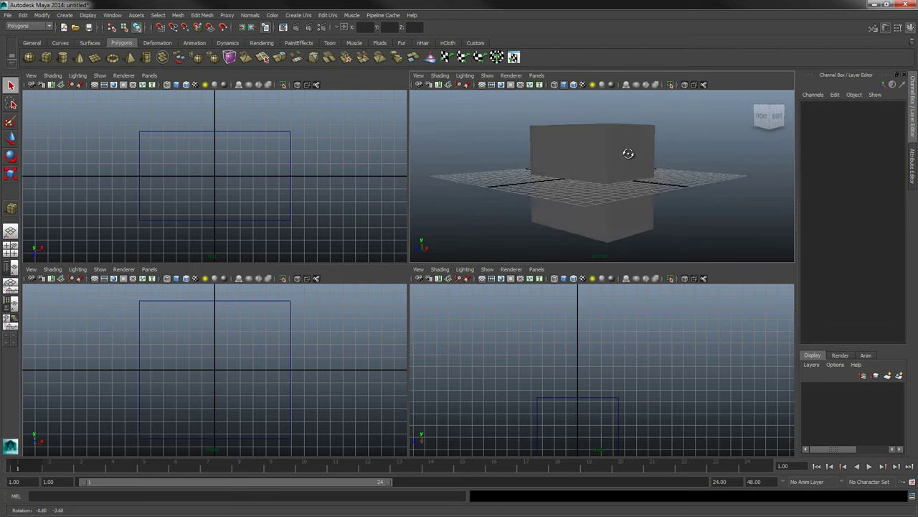
- Switch the perspective view to wireframe and back to smooth shading with wireframe on shaded enabled
left_click(554, 85)
left_click_drag(555, 142, 580, 119, "alt")
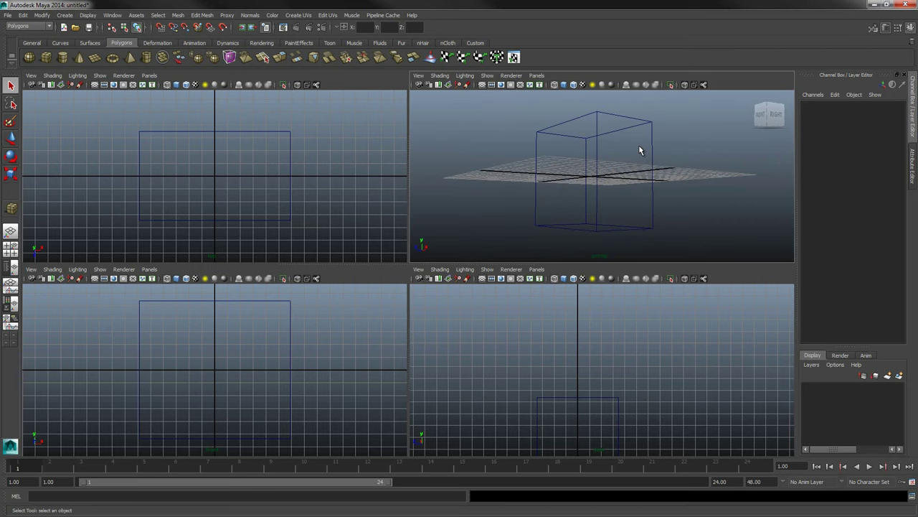
left_click(564, 85)
left_click_drag(621, 123, 618, 140, "alt")
left_click_drag(618, 144, 628, 122, "alt")
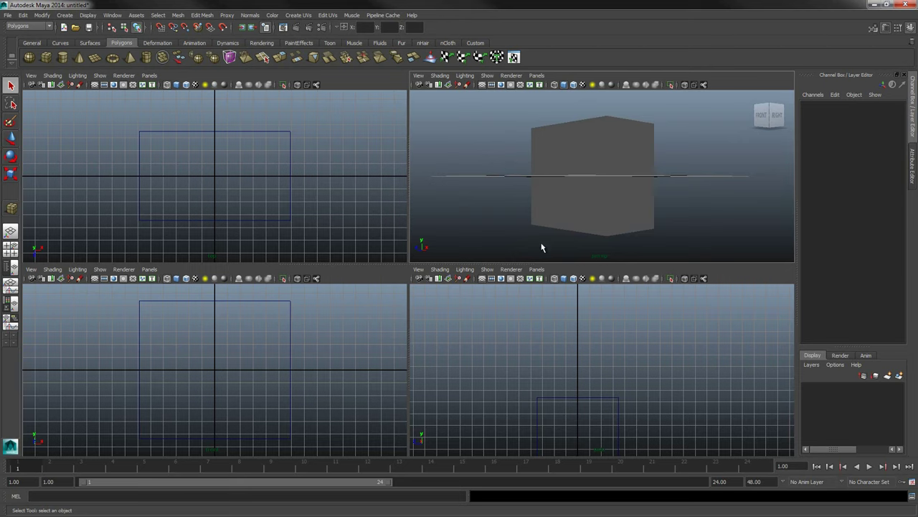
left_click(574, 85)
left_click_drag(690, 137, 588, 125, "alt")
left_click_drag(595, 177, 611, 156, "alt")
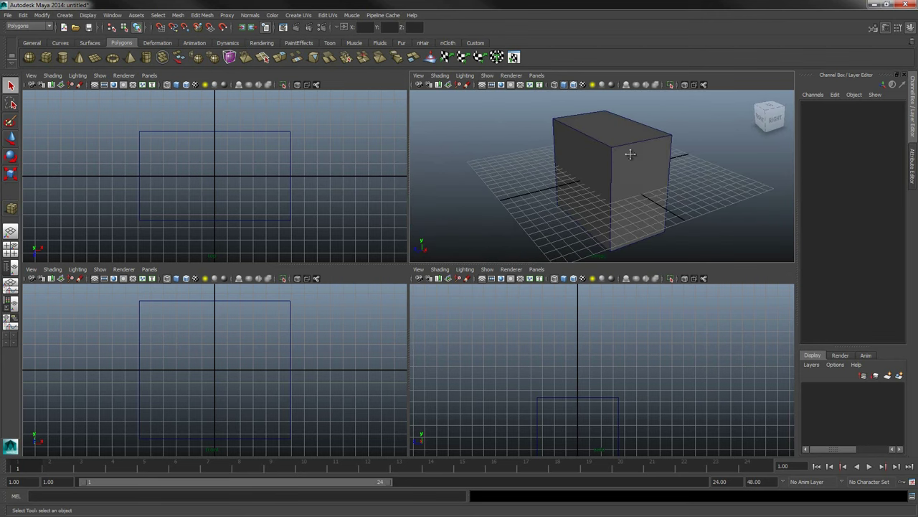
middle_click_drag(630, 153, 620, 158, "alt")
left_click_drag(622, 161, 632, 165, "alt")
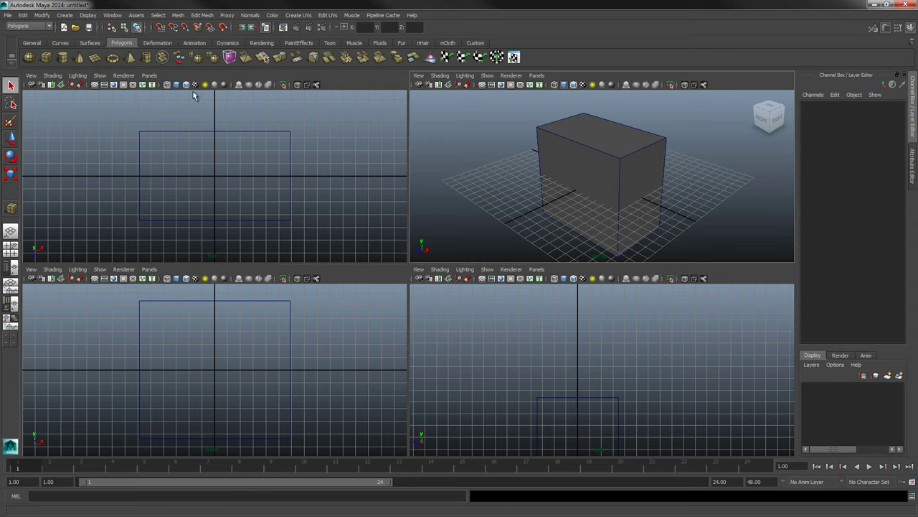
left_click_drag(545, 166, 572, 154, "alt")
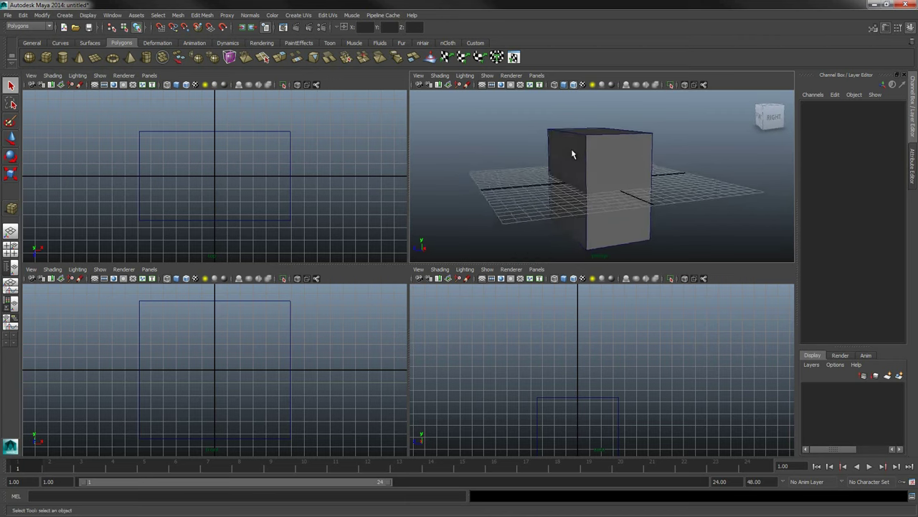
mouse_move(571, 154)
left_mouse_down("alt")
mouse_move(488, 152)
mouse_move(538, 142)
mouse_move(578, 158)
mouse_move(582, 150)
mouse_move(583, 160)
mouse_move(585, 147)
left_mouse_up("alt")
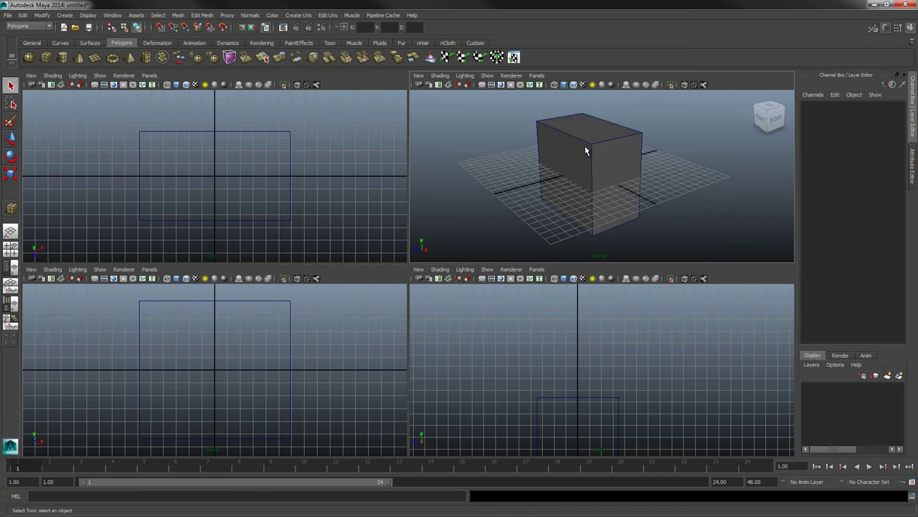
- Switch the cube to face selection and select its top face
right_click(585, 150)
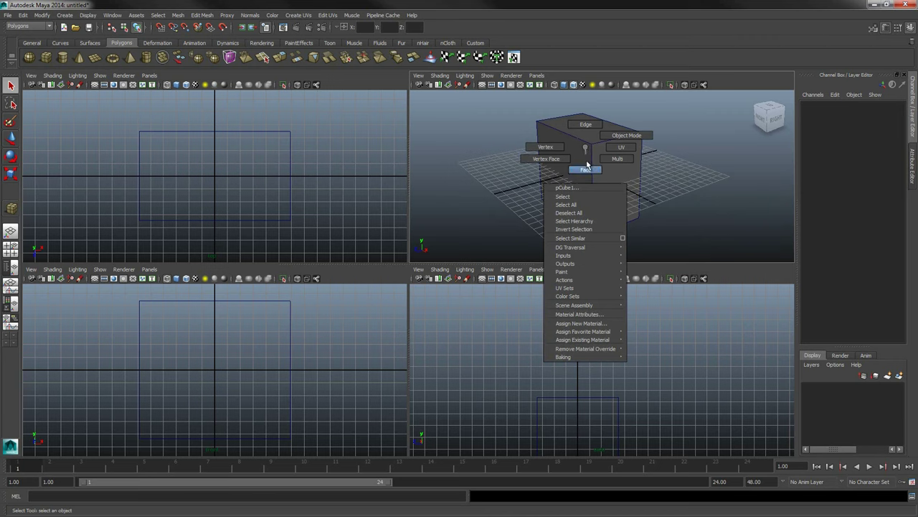
left_click(586, 169)
left_click(587, 167)
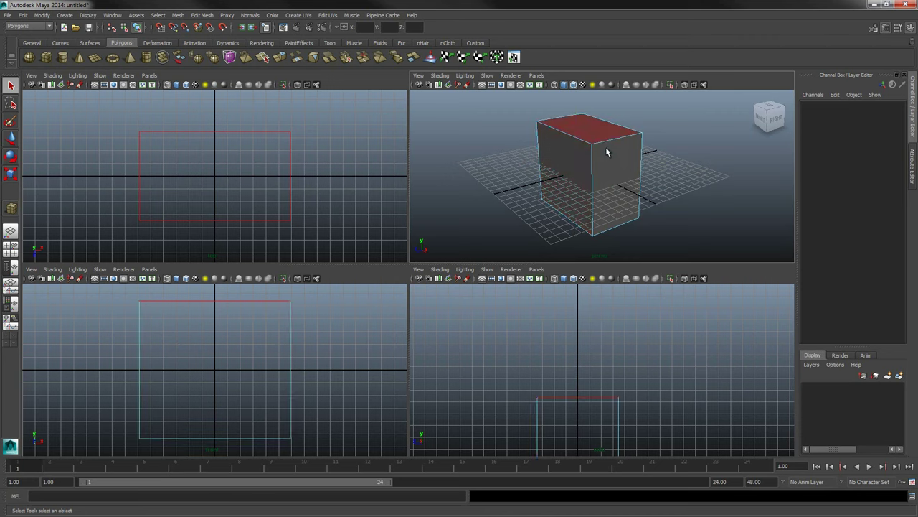
left_click_drag(606, 166, 496, 176, "alt")
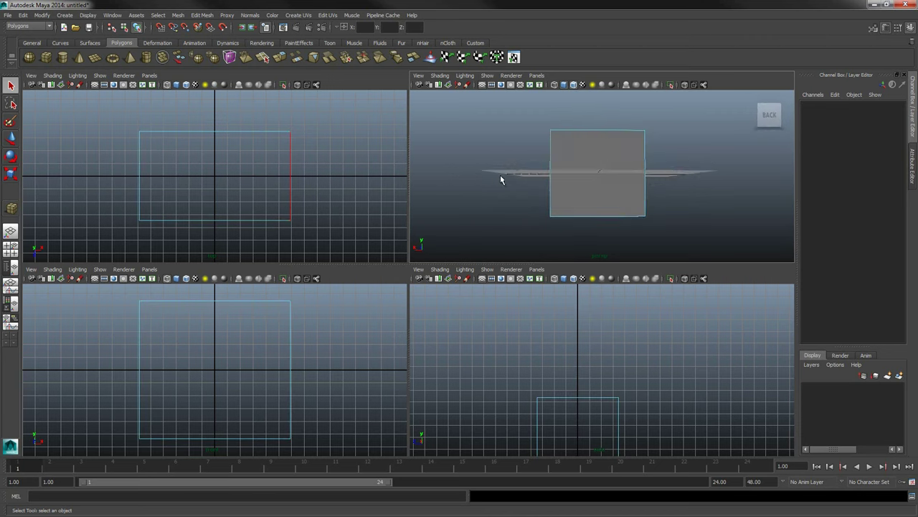
mouse_move(595, 158)
left_mouse_down("alt")
mouse_move(602, 180)
mouse_move(584, 148)
left_mouse_up("alt")
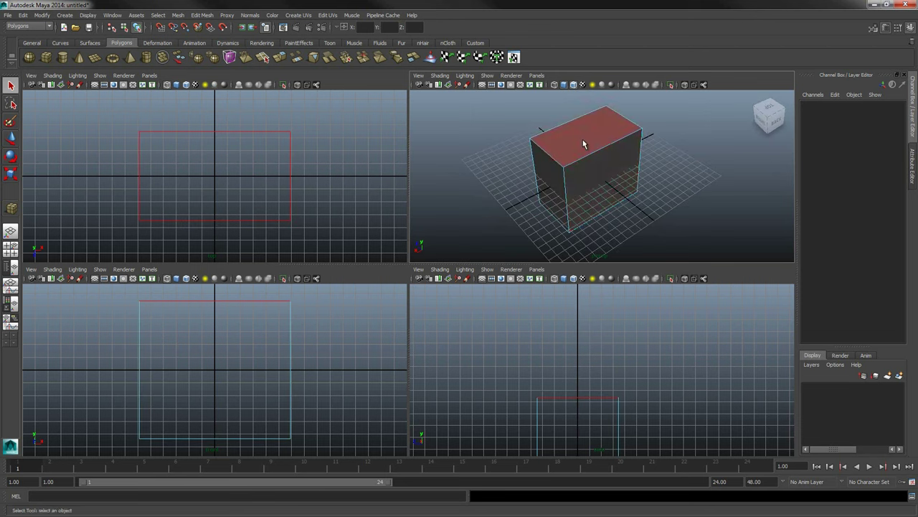
left_click(583, 139)
left_click_drag(545, 172, 641, 168, "alt")
- Cycle through the Select, Move, Rotate and Scale tools on the top face to compare their manipulators
key("w")
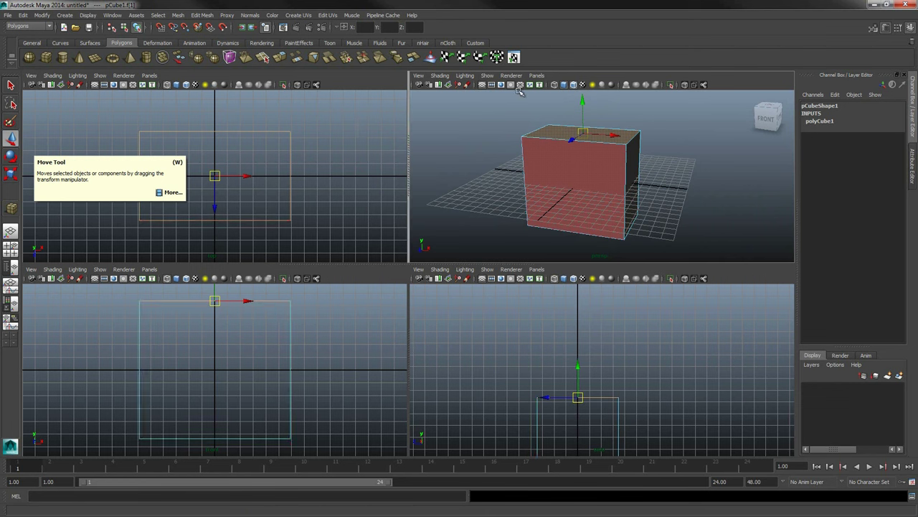
key("q")
left_click(557, 108)
key("w")
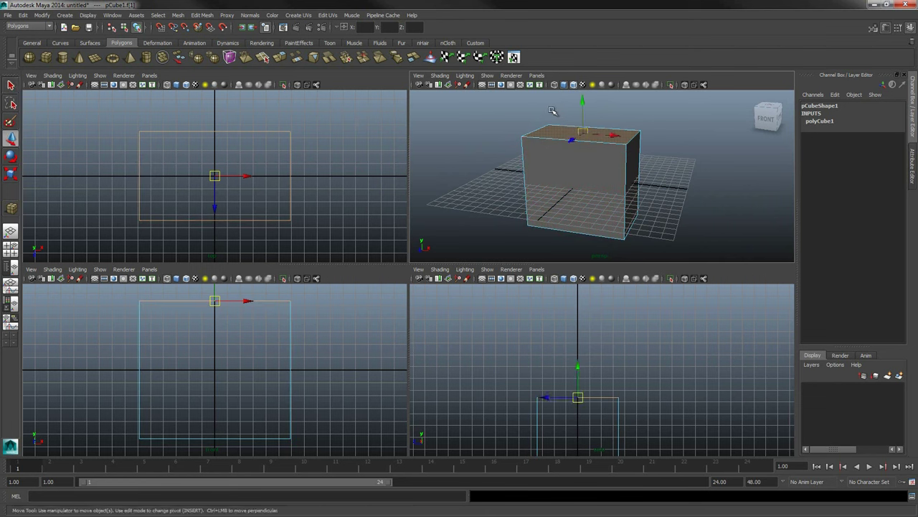
key("e")
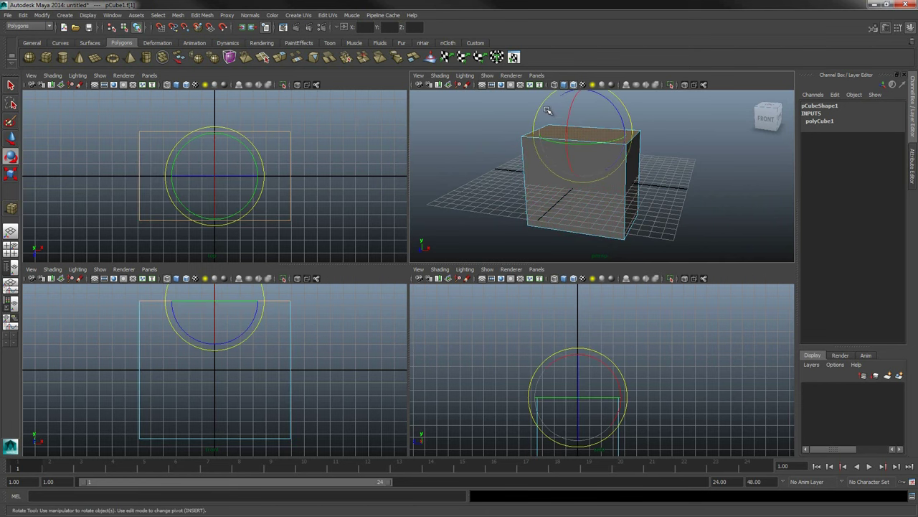
key("r")
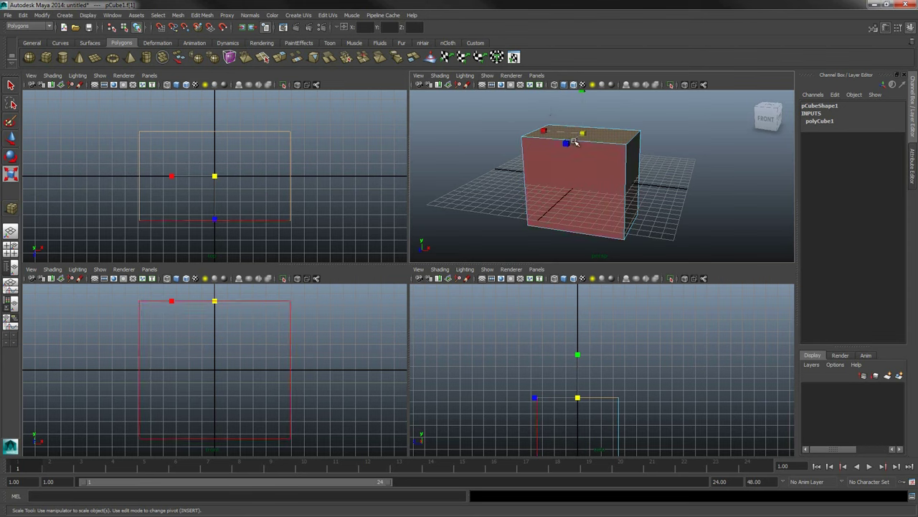
- Lower the cube's top face about 3 units with the Move tool, try a free diagonal move and undo it
key("w")
middle_click_drag(625, 158, 624, 170, "alt")
left_click_drag(625, 170, 595, 109, "alt")
left_click_drag(596, 147, 563, 198)
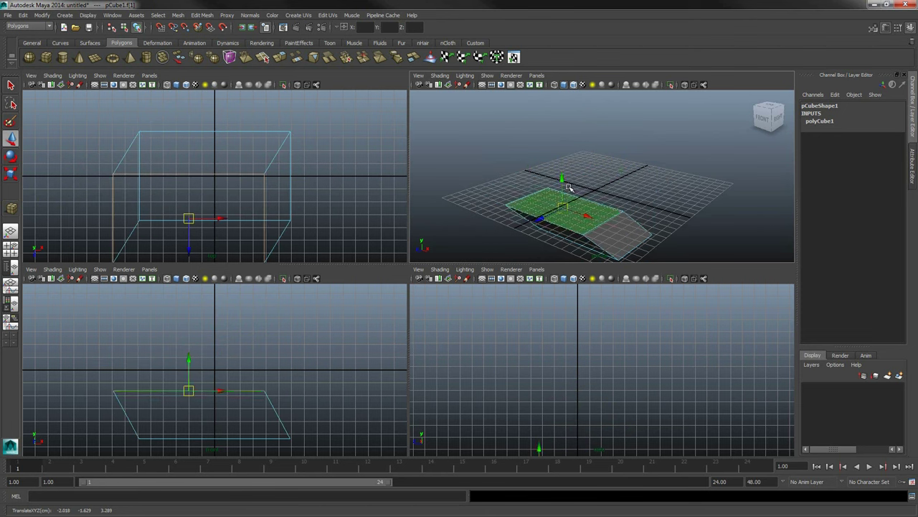
key("ctrl+z")
scroll(590, 145, "up", 3)
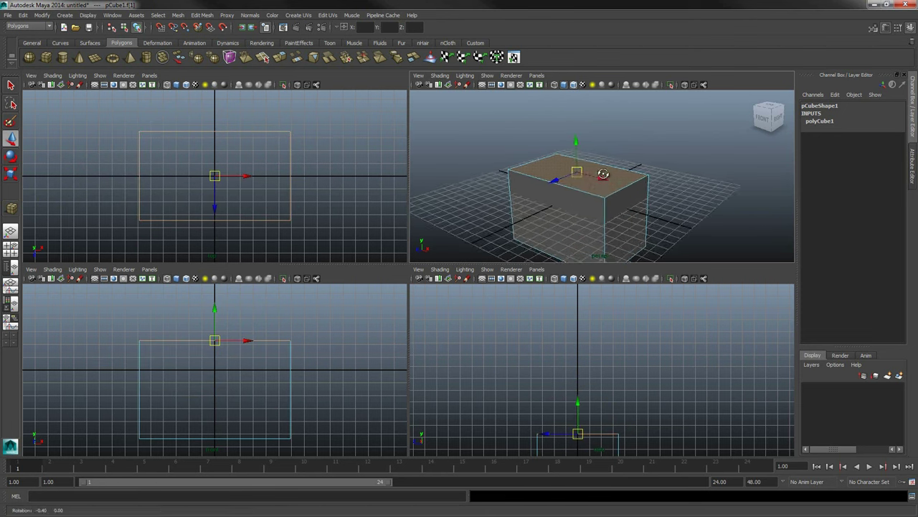
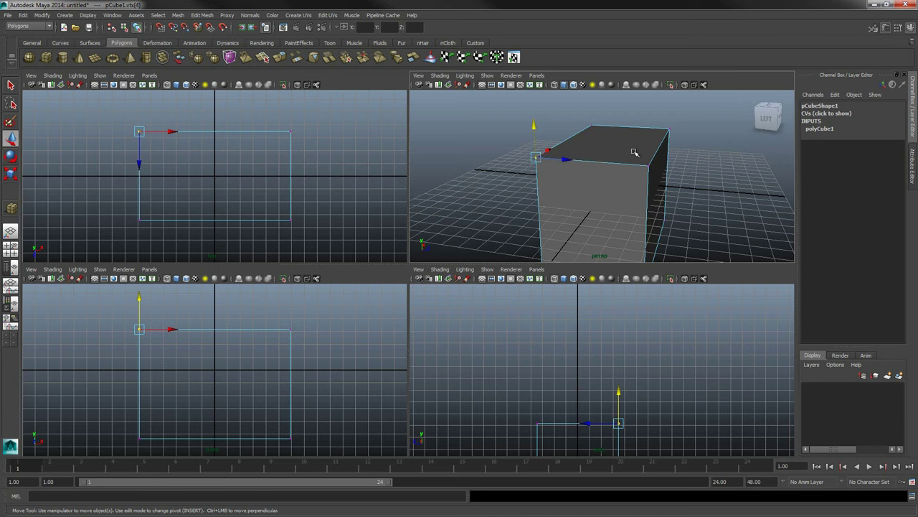
- Add two more top corner vertices of the cube to the vertex selection
left_click(650, 165, "shift")
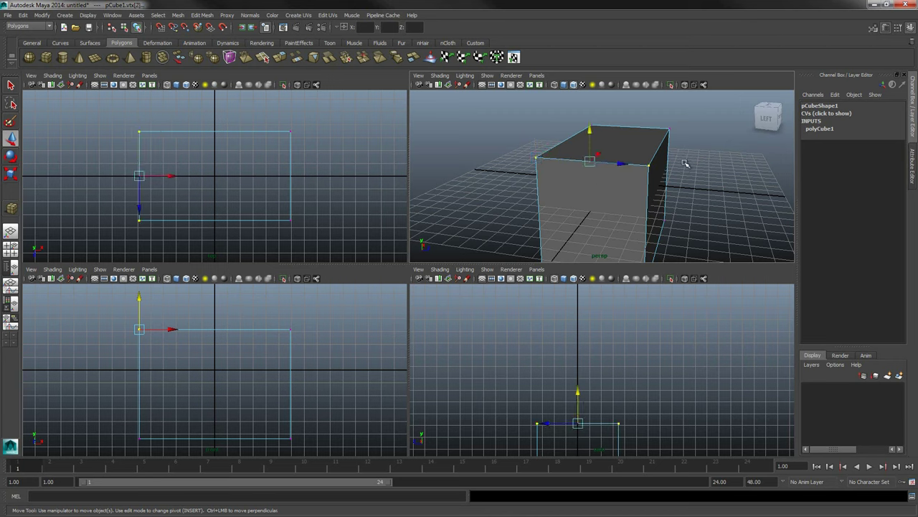
left_click_drag(685, 164, 674, 135, "alt")
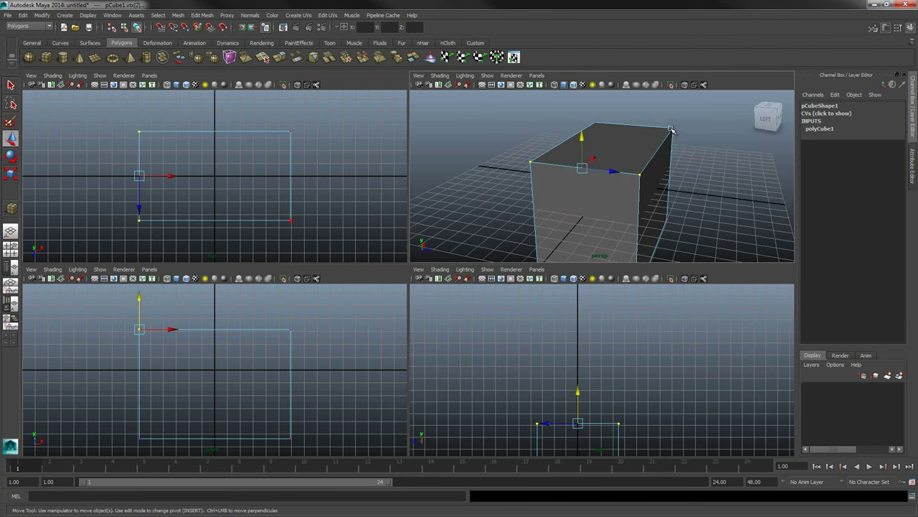
left_click_drag(674, 138, 660, 126, "alt")
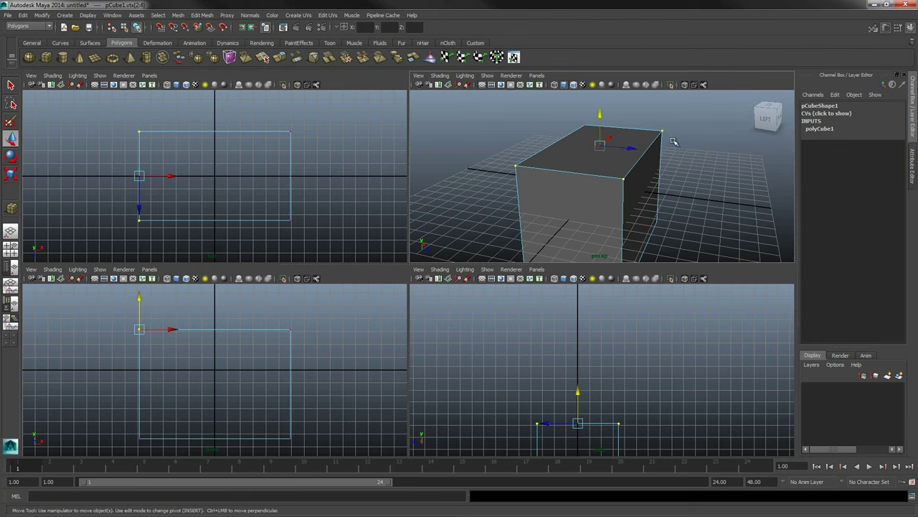
right_click_drag(533, 157, 510, 137, "alt")
left_click_drag(510, 137, 580, 189, "alt")
- Create a polygon plane beside the cube and snap one corner vertex onto the adjacent corner to form a triangle
left_click(95, 57)
key("space")
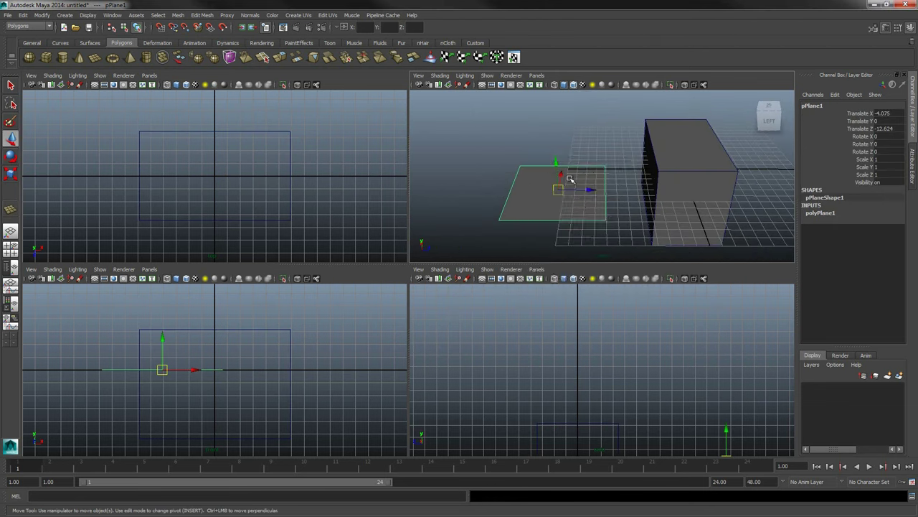
key("F8")
left_click(520, 165)
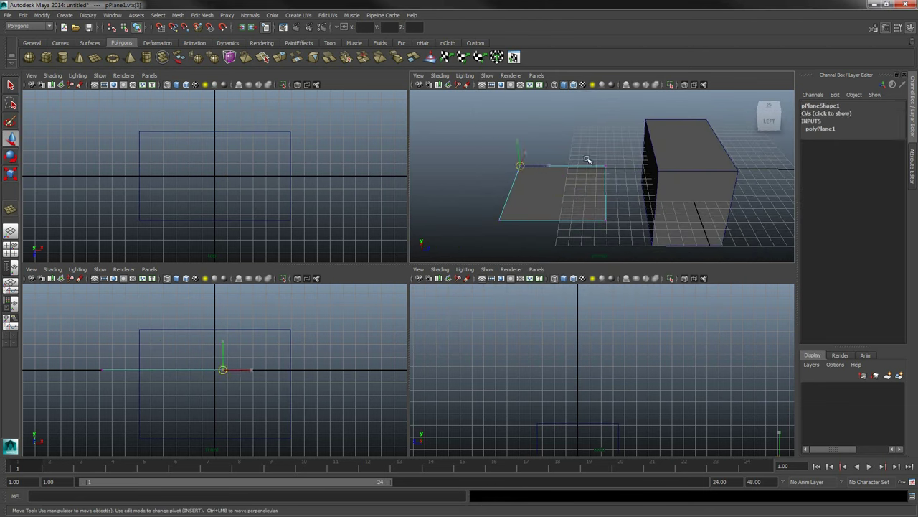
middle_click_drag(587, 160, 559, 196)
right_click_drag(559, 196, 591, 180)
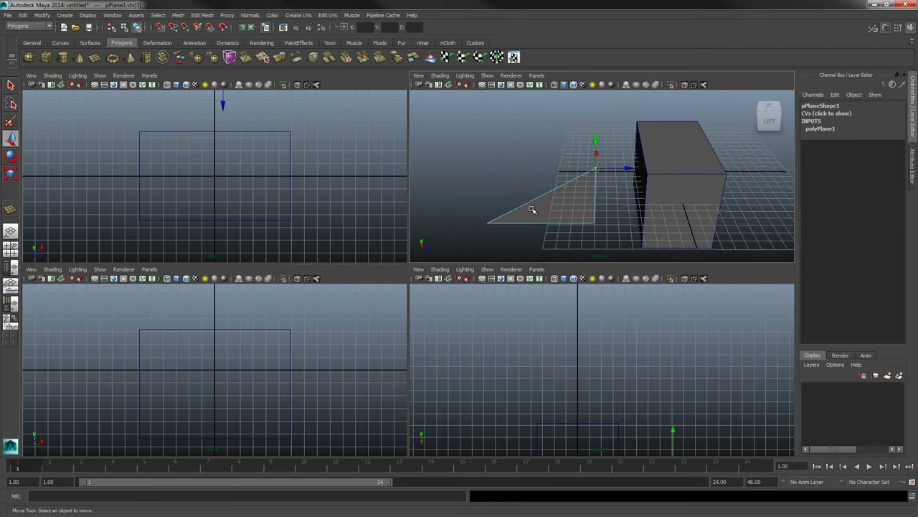
- Merge the plane's overlapping corner vertices, repeating the merge several times
key("v")
key("g")
middle_click_drag(561, 181, 574, 184, "alt")
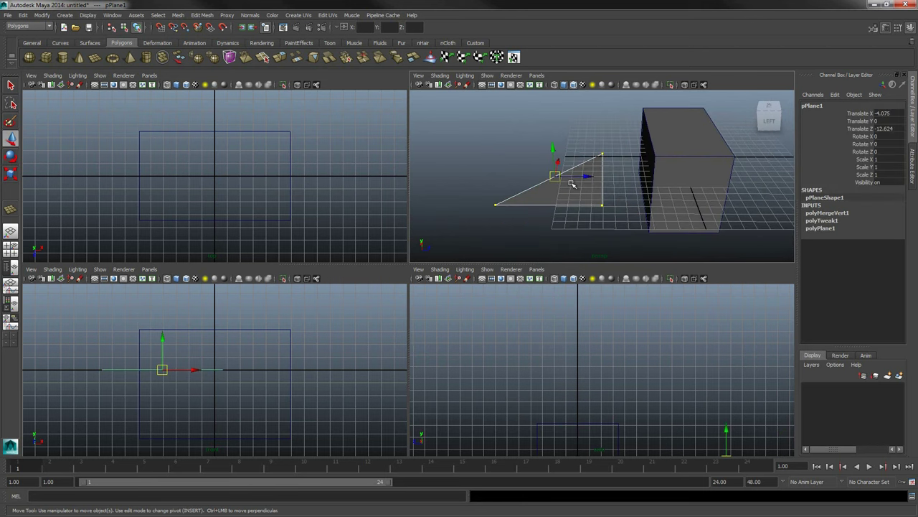
left_click_drag(574, 184, 568, 176, "alt")
key("f")
key("g")
key("g")
key("g")
key("g")
right_click_drag(608, 202, 598, 174, "alt")
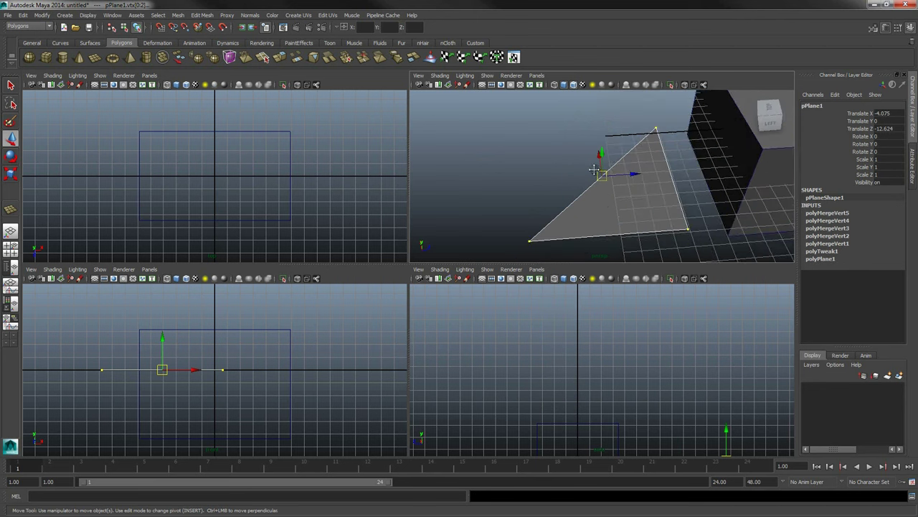
- Clear the vertex selection and box-select all three vertices of the triangular plane
middle_click_drag(640, 182, 623, 178, "alt")
left_click_drag(622, 179, 664, 193, "alt")
right_click_drag(625, 180, 666, 168)
left_click_drag(649, 208, 460, 136, "alt")
left_click(459, 136)
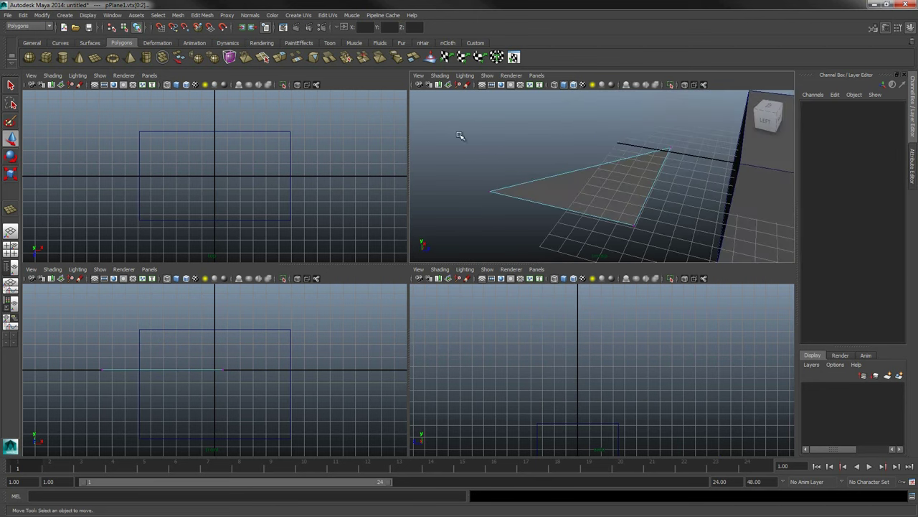
left_click_drag(698, 261, 597, 197)
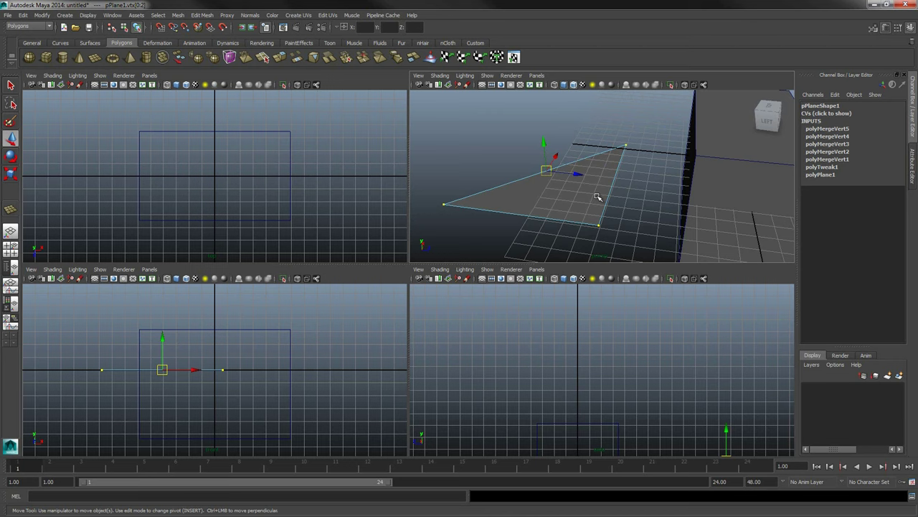
middle_click_drag(597, 178, 627, 177, "alt")
left_click_drag(596, 183, 579, 194, "alt")
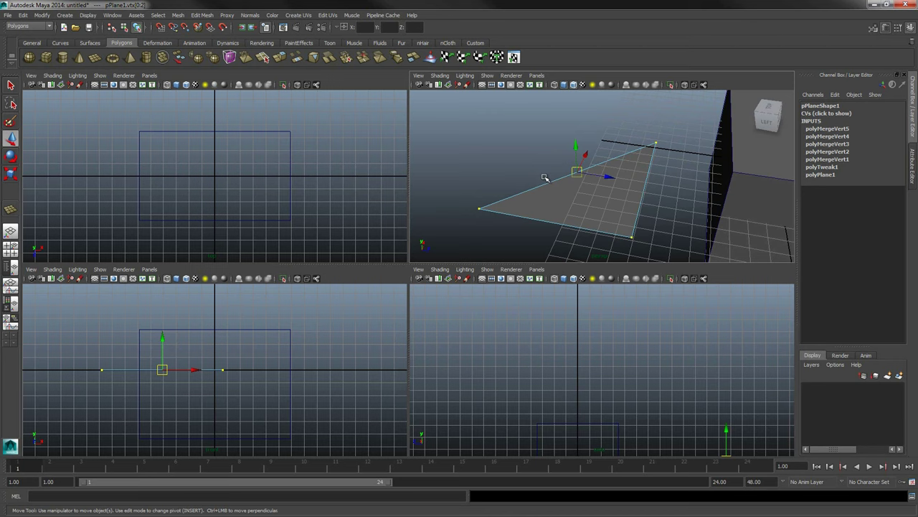
- Return the triangular plane to object mode and delete it
right_click_drag(568, 184, 603, 171)
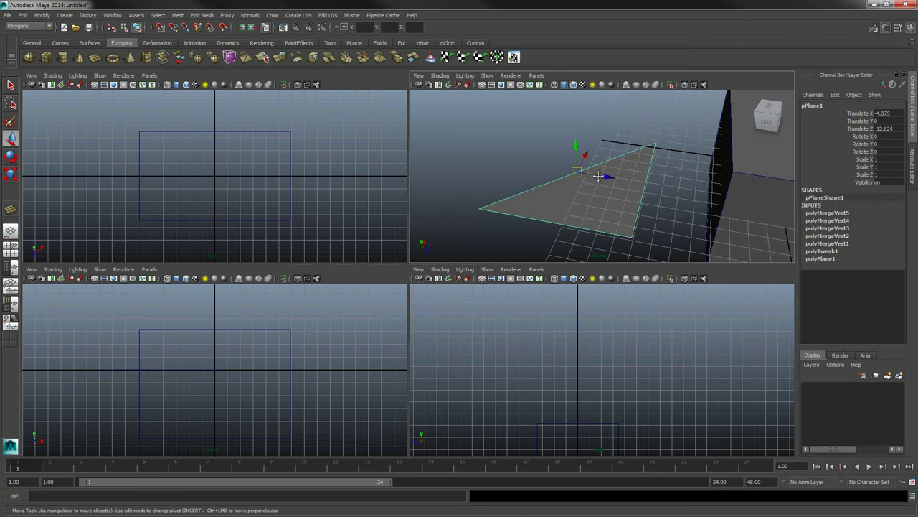
middle_click_drag(603, 172, 571, 167, "alt")
key("Delete")
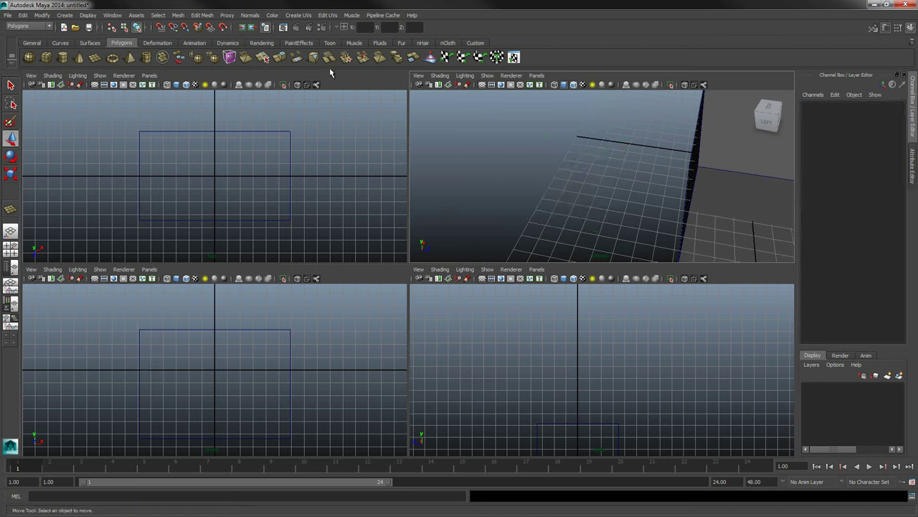
- Create a new rectangular polygon plane on the grid beside the cube and activate the Move tool
left_click(95, 58)
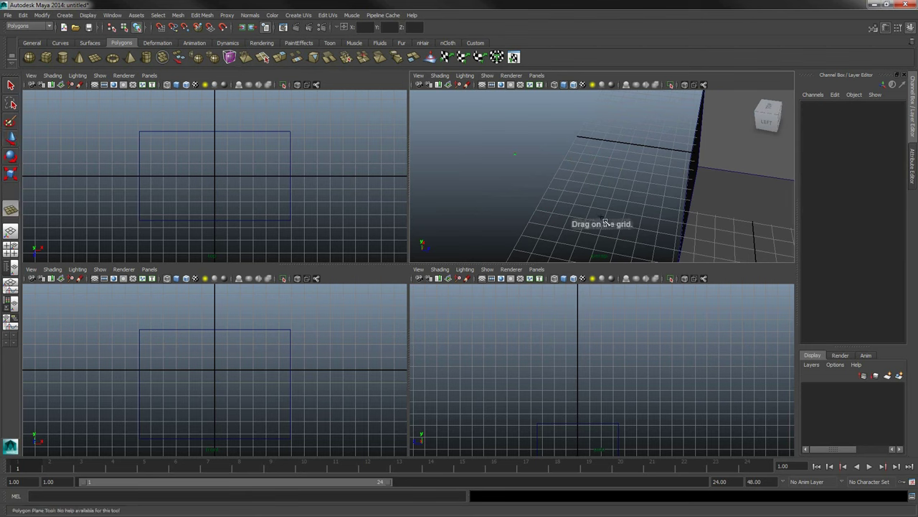
left_click_drag(515, 155, 610, 245)
key("w")
middle_click_drag(554, 195, 570, 174, "alt")
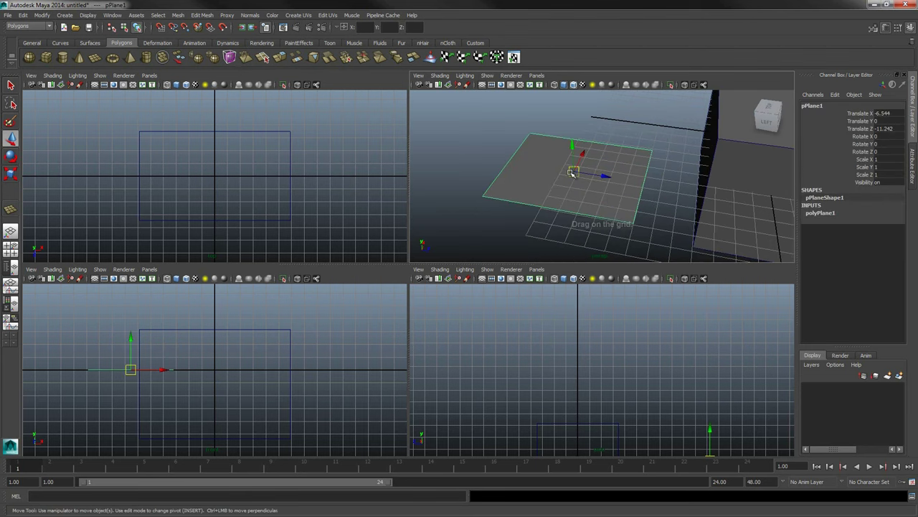
- Switch the plane to vertex selection and move its corner vertices to different heights so it is no longer flat
right_click_drag(570, 174, 402, 177)
left_click_drag(399, 176, 483, 94)
left_click_drag(600, 132, 643, 176, "alt")
left_click(652, 150)
left_click_drag(589, 140, 656, 137, "alt")
left_click_drag(711, 185, 658, 164, "alt")
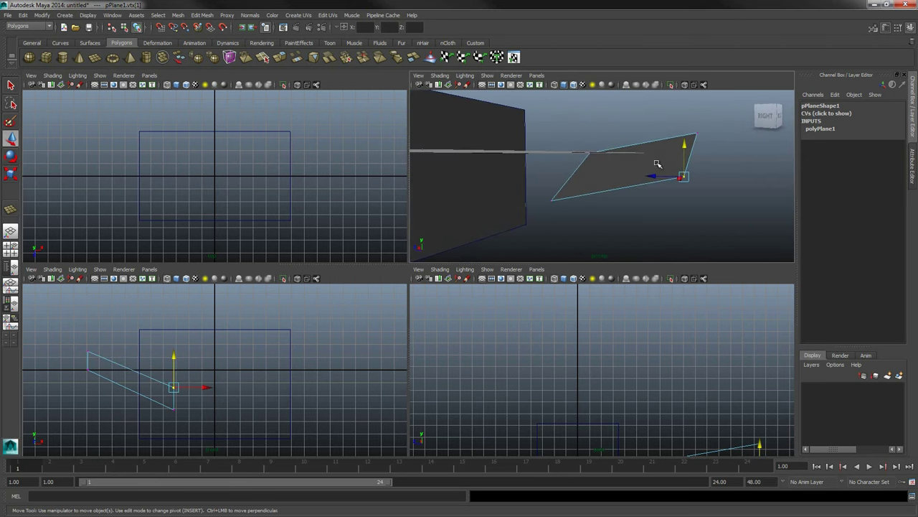
- Return the slanted plane to object mode and delete it
right_click_drag(658, 162, 675, 146)
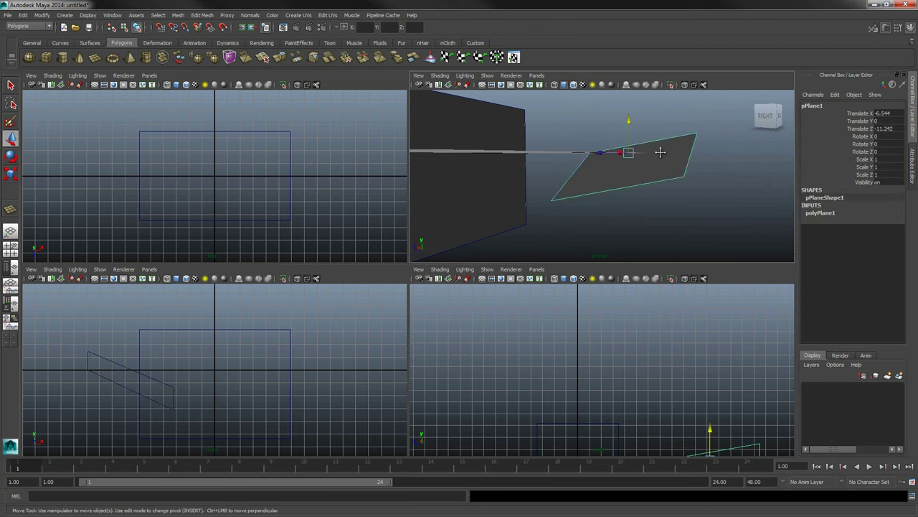
left_click_drag(660, 152, 624, 211, "alt")
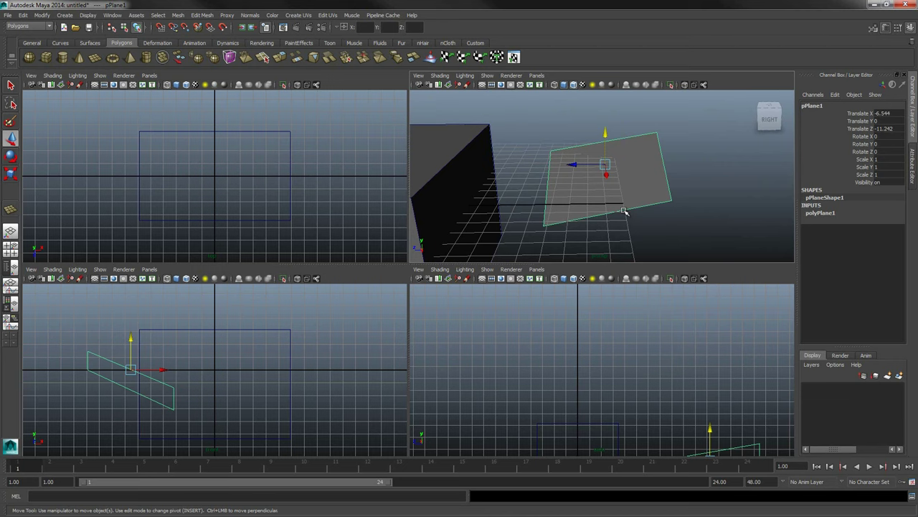
key("Delete")
scroll(667, 155, "down", 2)
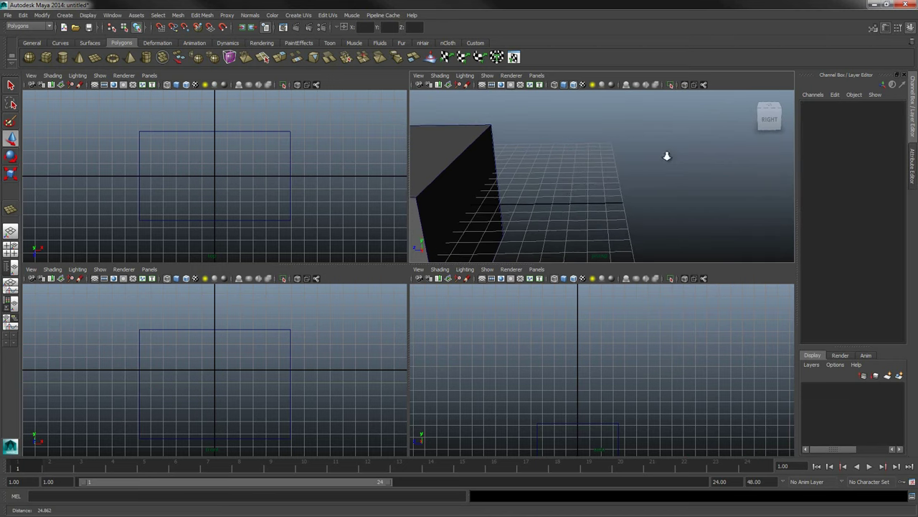
- Switch the cube to edge selection and lower its top back edge with the Move tool to slope the top face
middle_click_drag(476, 223, 637, 172, "alt")
mouse_move(637, 172)
left_mouse_down("alt")
mouse_move(682, 172)
mouse_move(636, 203)
mouse_move(639, 170)
left_mouse_up("alt")
right_click(639, 170)
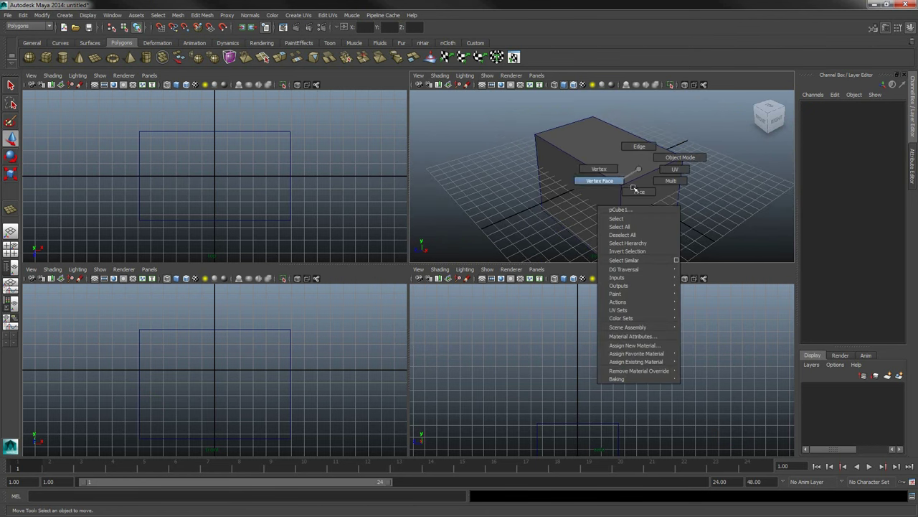
left_click(629, 148)
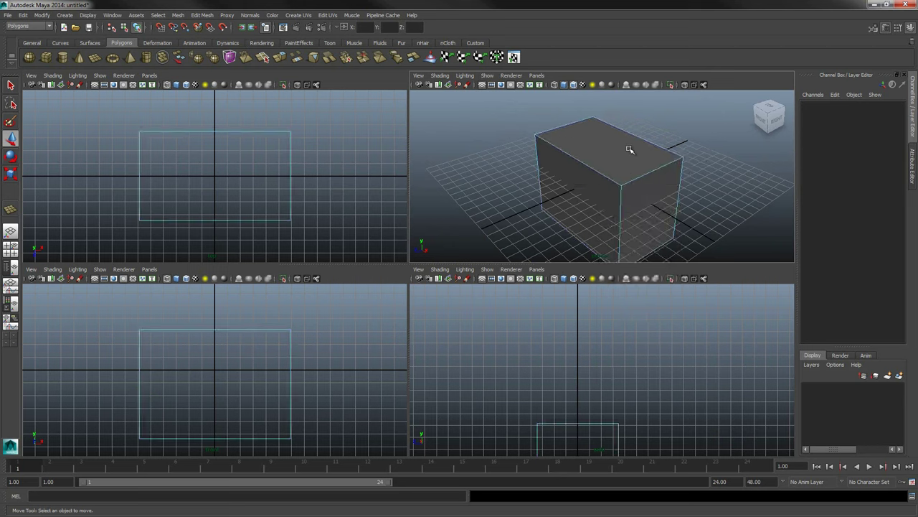
left_click_drag(631, 148, 574, 164, "alt")
left_click(587, 139)
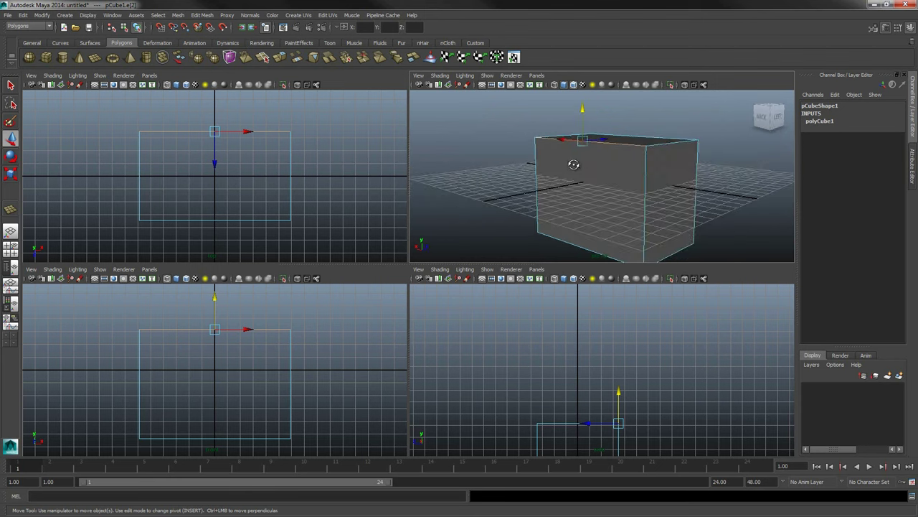
middle_click_drag(579, 152, 599, 169)
left_click_drag(567, 199, 659, 234, "alt")
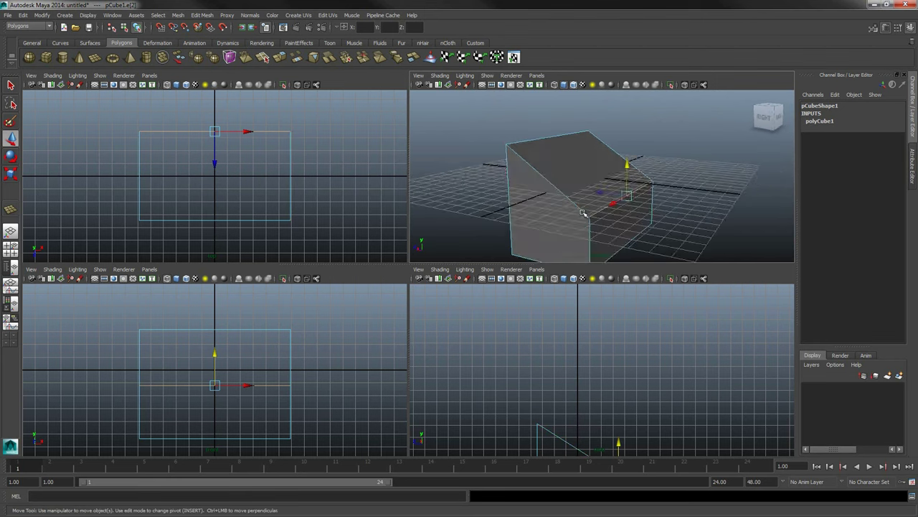
- Scale the two sloped side edges of the cube's top closer together along X, and return to object mode
left_click(535, 175)
left_click_drag(553, 180, 670, 151, "alt")
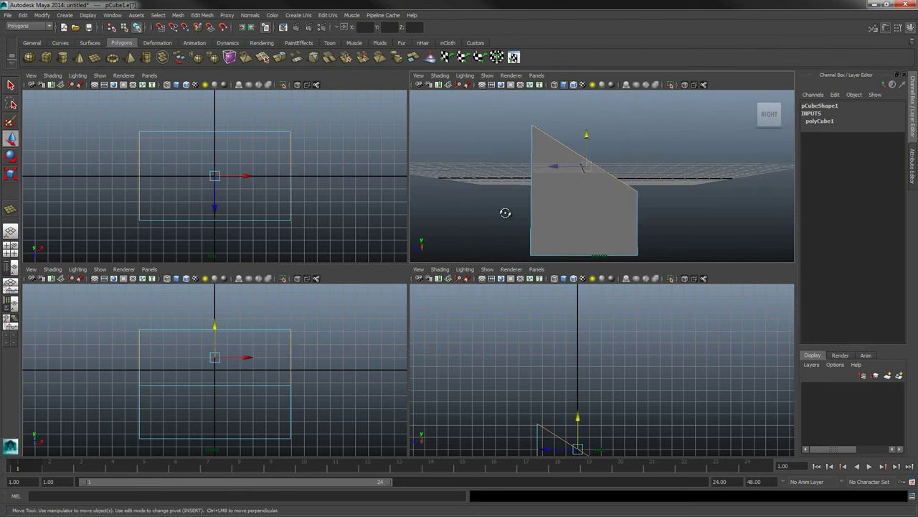
left_click_drag(505, 212, 653, 164, "alt")
key("r")
middle_click_drag(627, 157, 626, 159)
left_click_drag(558, 166, 635, 179, "alt")
right_click_drag(639, 176, 677, 164)
left_click_drag(696, 194, 615, 203, "alt")
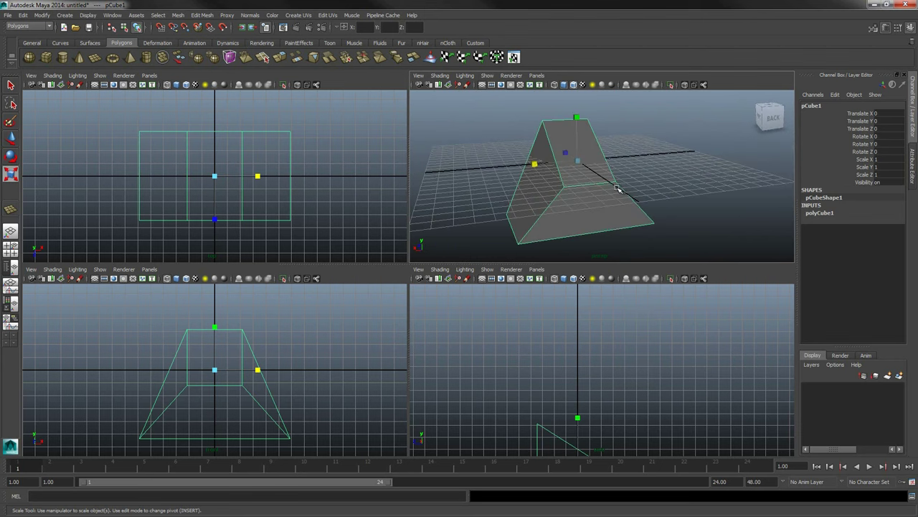
mouse_move(596, 188)
left_mouse_down("alt")
mouse_move(529, 180)
mouse_move(581, 188)
left_mouse_up("alt")
- Move the cube's bottom back edge outward along Z in edge selection, and return to object mode
right_click(580, 188)
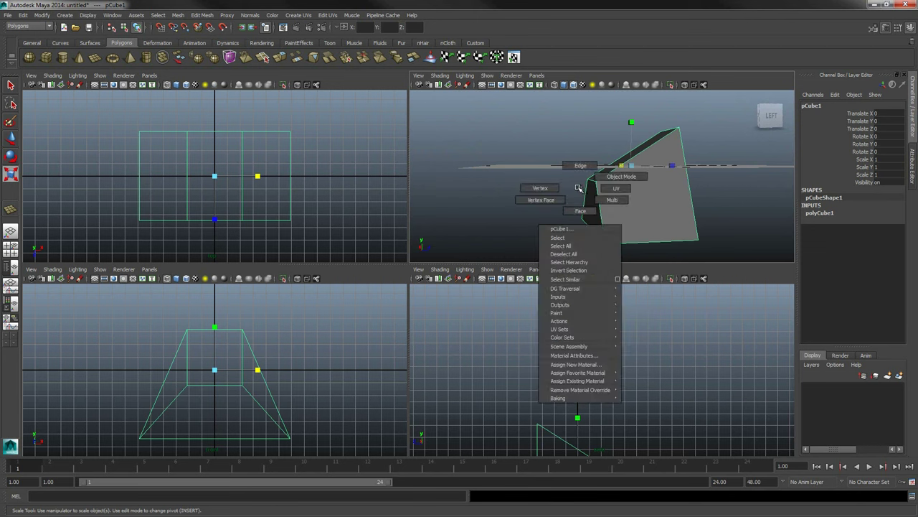
left_click(581, 165)
left_click(561, 229)
left_click_drag(561, 230, 588, 219, "alt")
key("w")
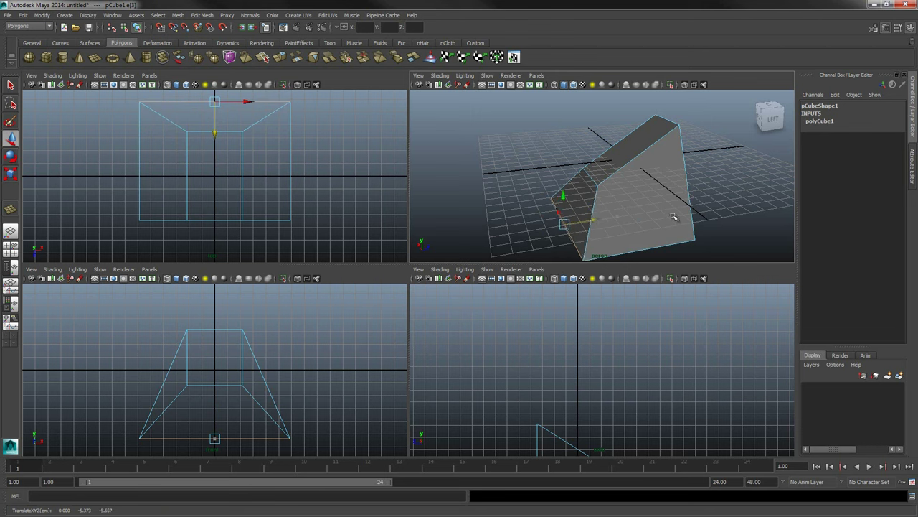
left_click_drag(675, 216, 608, 182, "alt")
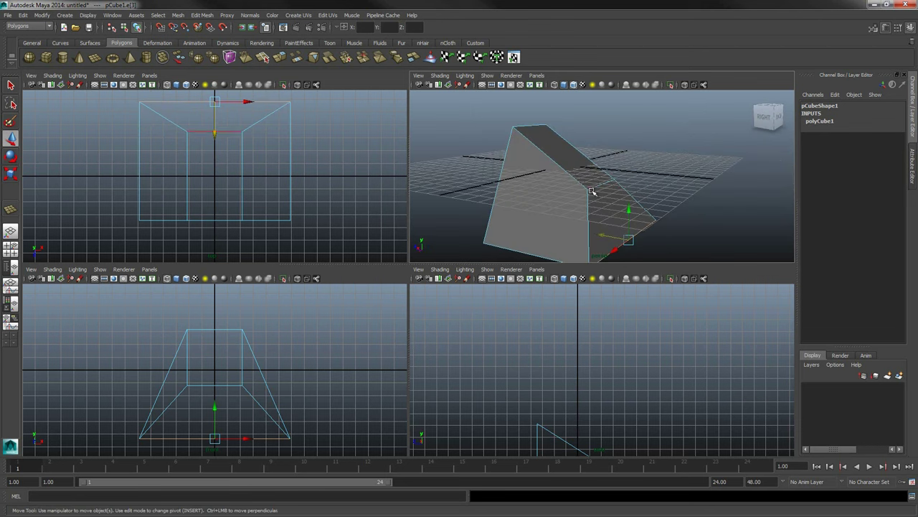
right_click_drag(593, 189, 617, 179)
scroll(609, 185, "down", 6)
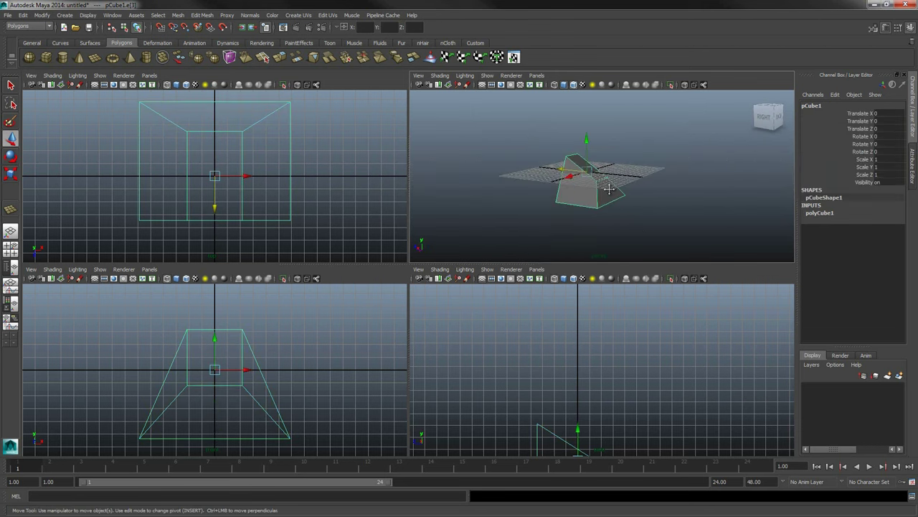
- Try raising one corner vertex at the lower end of the cube's sloped top, and undo the move
left_click_drag(680, 174, 615, 191, "alt")
right_click_drag(615, 190, 612, 167)
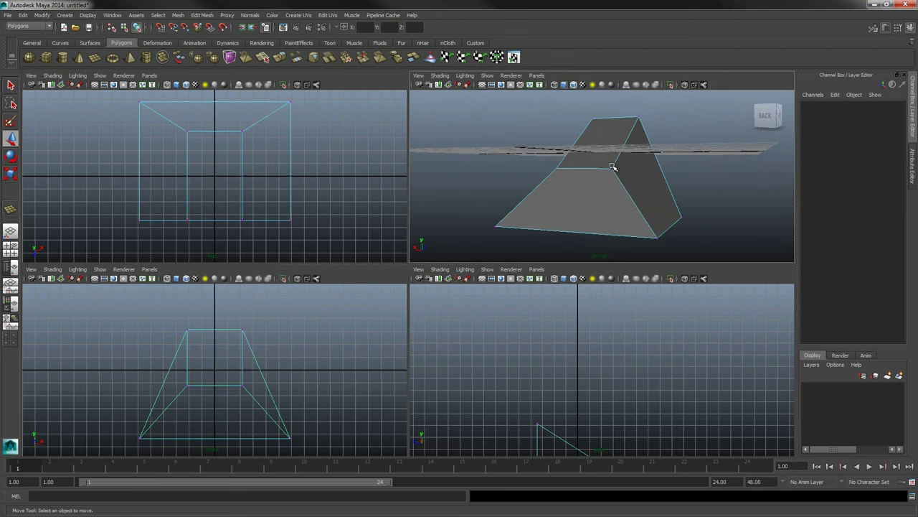
left_click(622, 168)
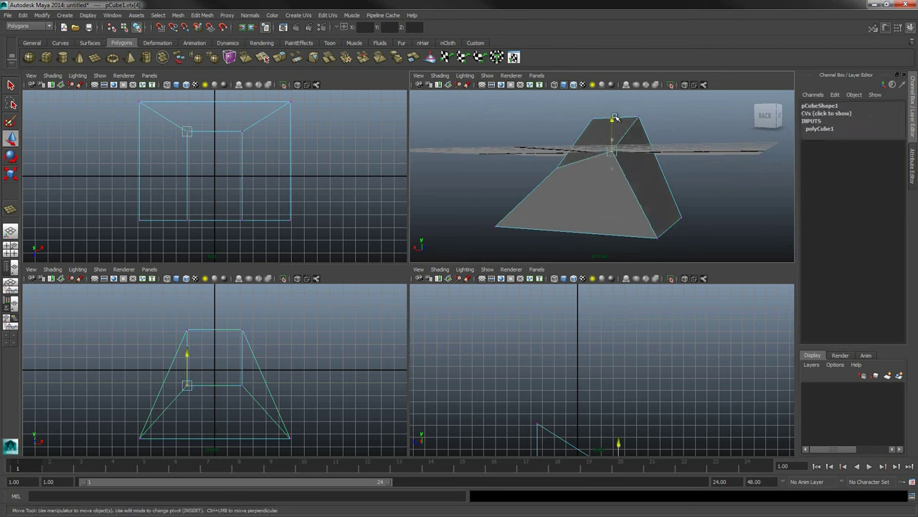
middle_click_drag(640, 170, 641, 167)
left_click_drag(640, 167, 614, 207, "alt")
right_click_drag(615, 207, 681, 194)
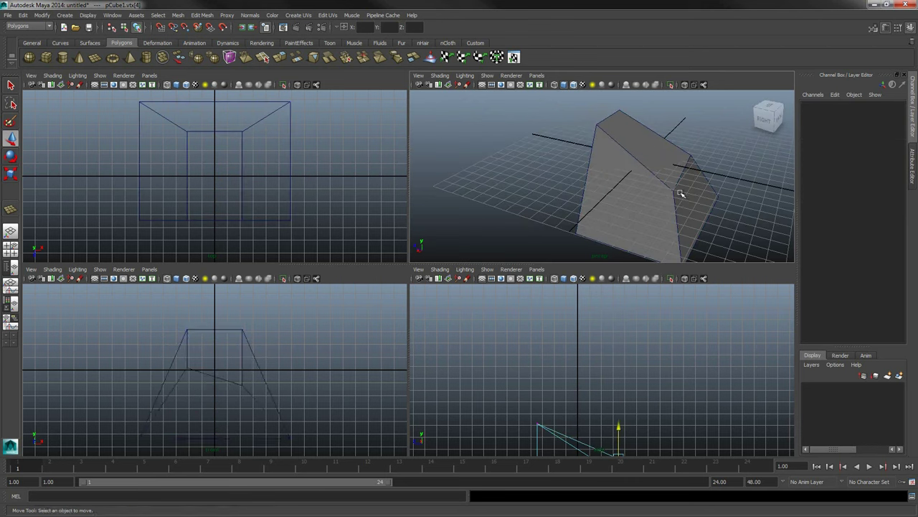
left_click_drag(681, 195, 630, 163, "alt")
key("ctrl+z")
key("ctrl+z")
key("ctrl+z")
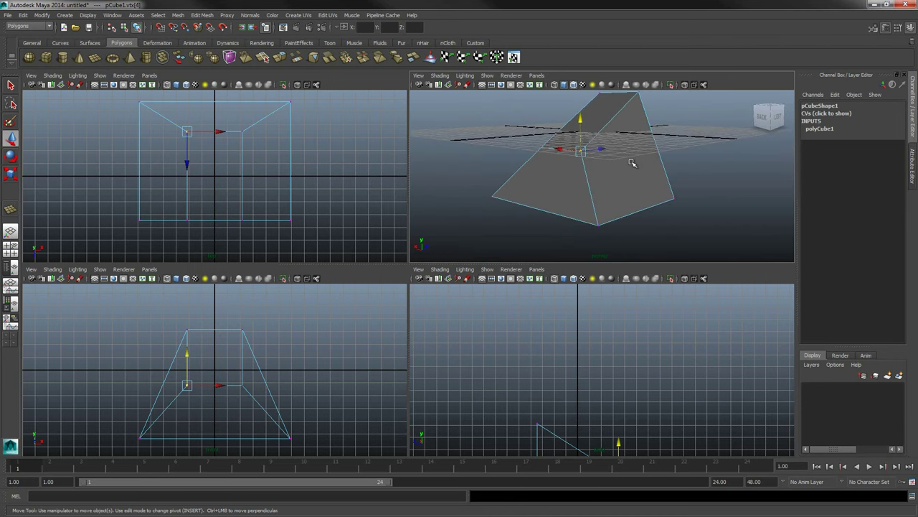
- Return the reshaped cube from vertex selection to object mode
left_click_drag(630, 168, 653, 172, "alt")
right_click_drag(650, 169, 647, 154)
left_click(647, 153)
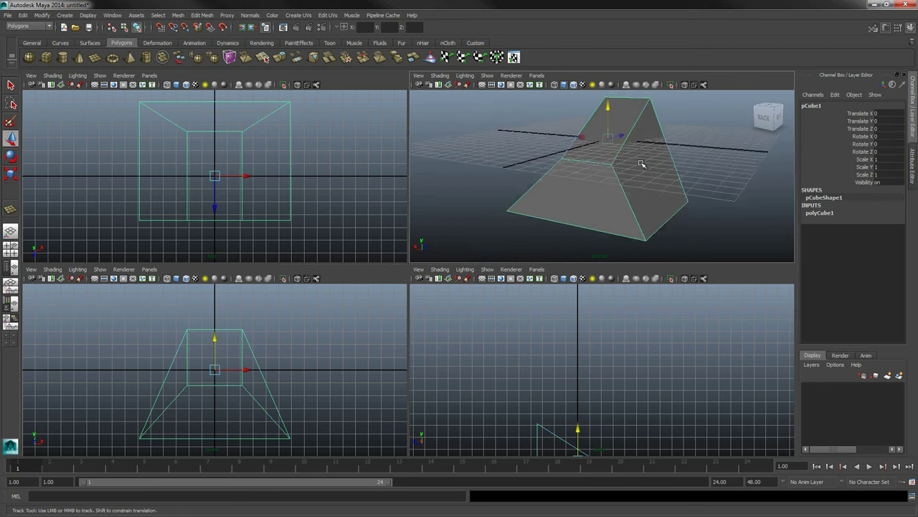
- Switch the cube to face selection and select the loop of four faces around its sides
left_click_drag(641, 164, 581, 178, "alt")
right_click(598, 169)
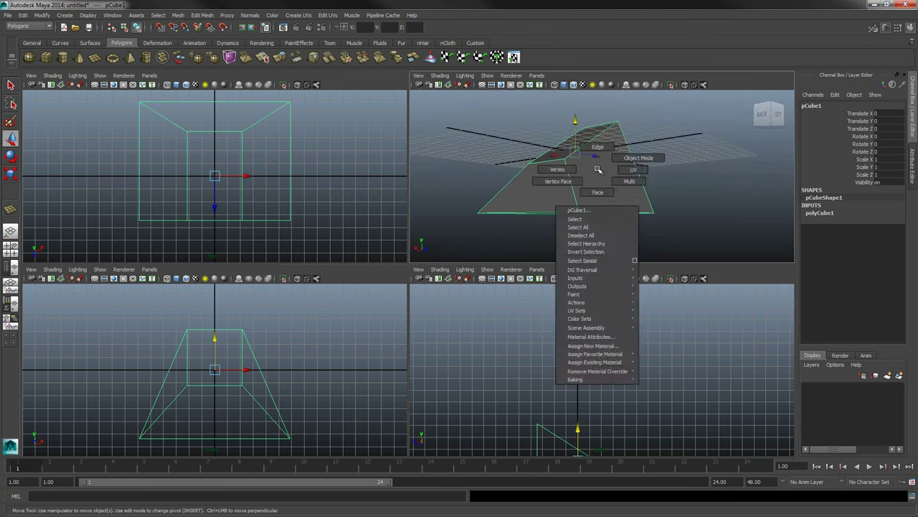
left_click(597, 191)
double_click(560, 190, "shift")
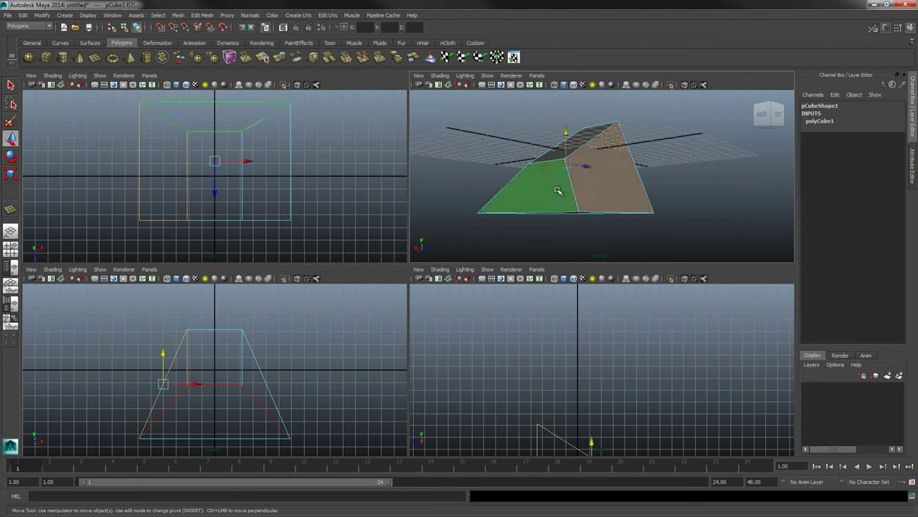
left_click_drag(648, 195, 534, 237, "alt")
left_click(614, 213)
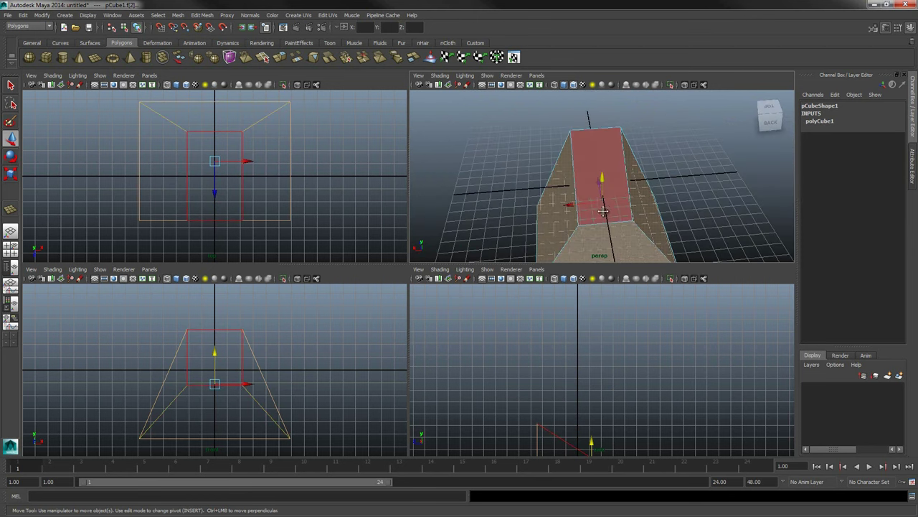
left_click_drag(621, 214, 574, 137, "alt")
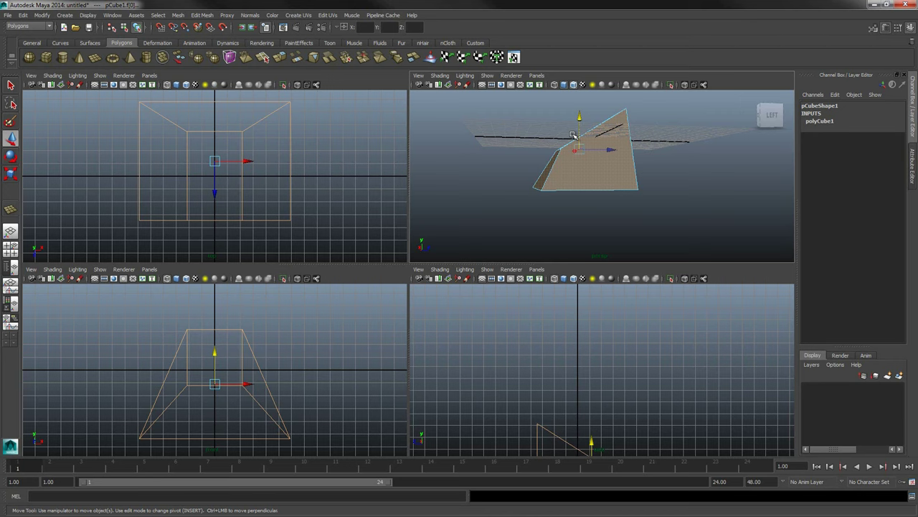
left_click_drag(574, 137, 614, 173, "alt")
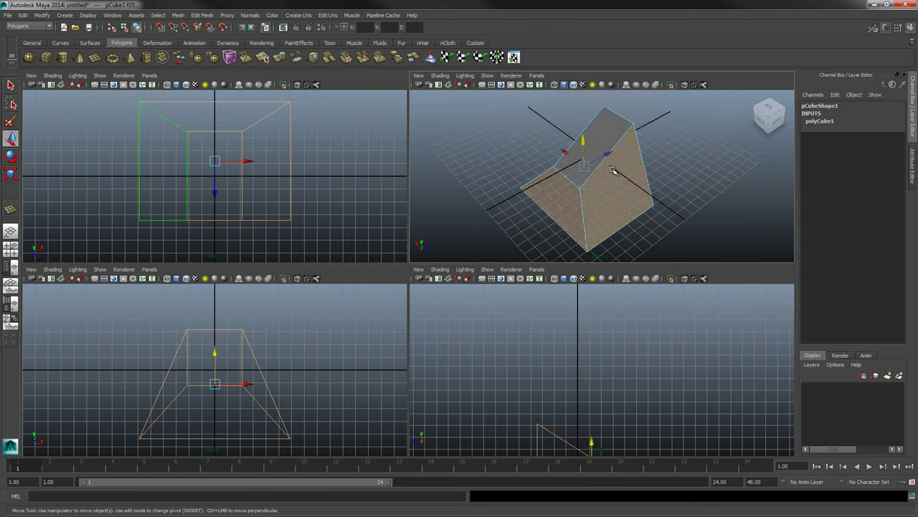
- Select only the cube's back face and examine the options for converting, growing and shrinking the selection
right_click_drag(611, 170, 612, 149)
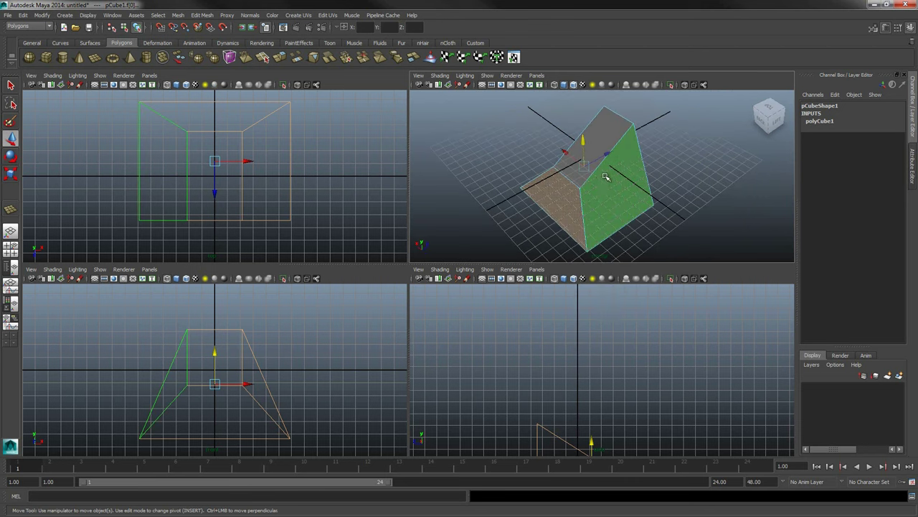
left_click_drag(614, 170, 601, 184, "alt")
left_click(609, 180)
right_click(608, 180, "ctrl")
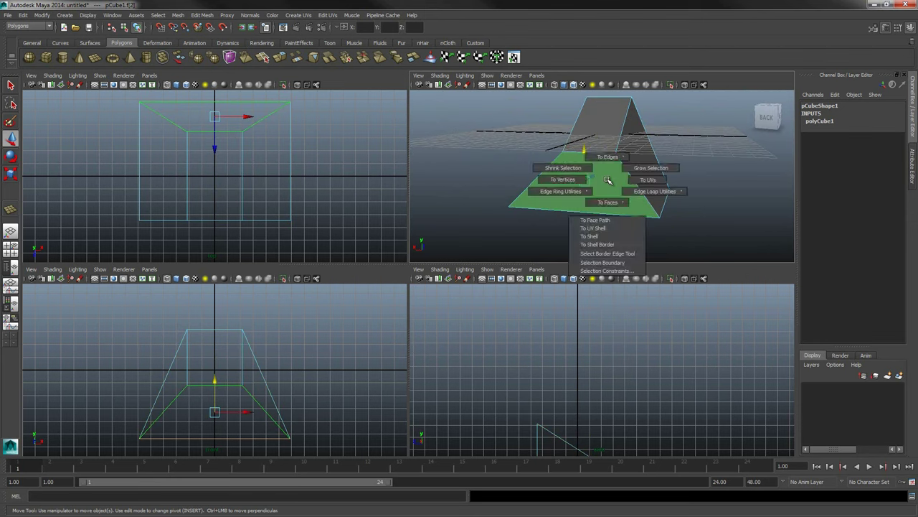
right_click_drag(608, 180, 615, 160, "ctrl")
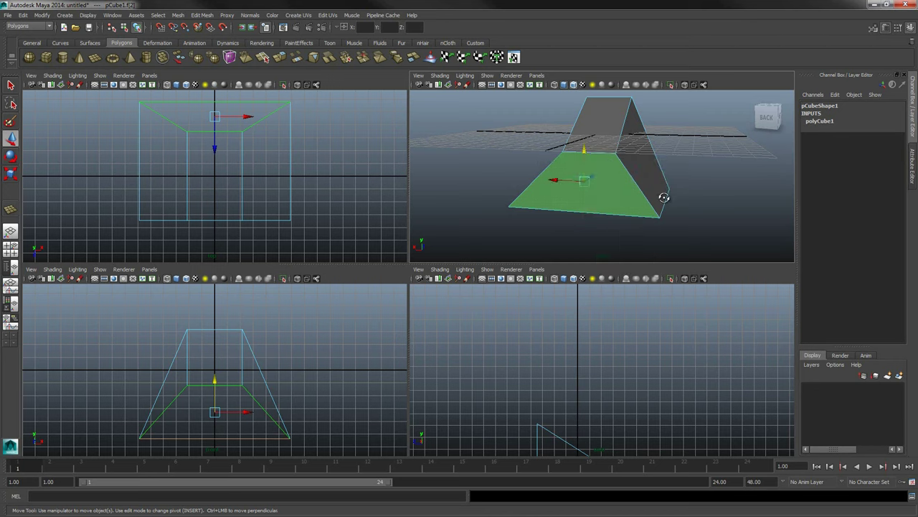
left_click_drag(648, 183, 607, 192, "alt")
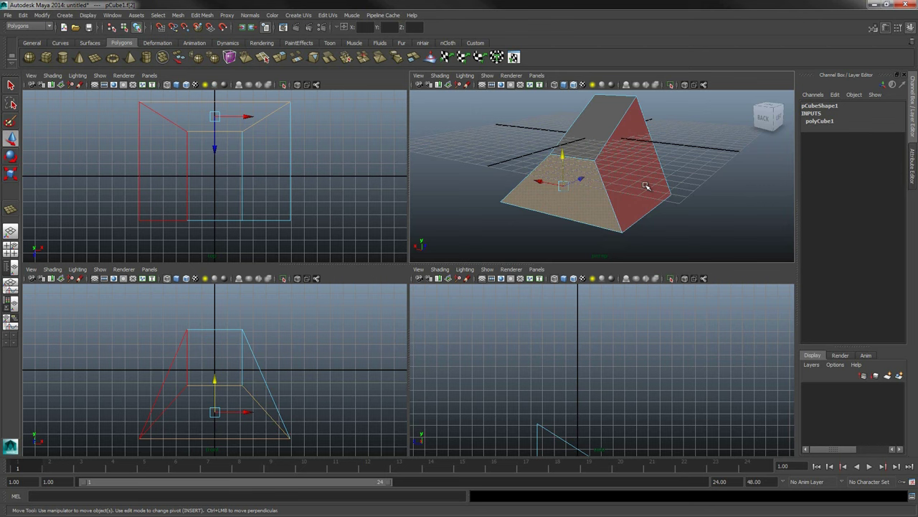
- Try selecting face loops starting from the cube's front face, ending with the loop over its top and back faces
left_click_drag(693, 193, 595, 199, "alt")
left_click(581, 194)
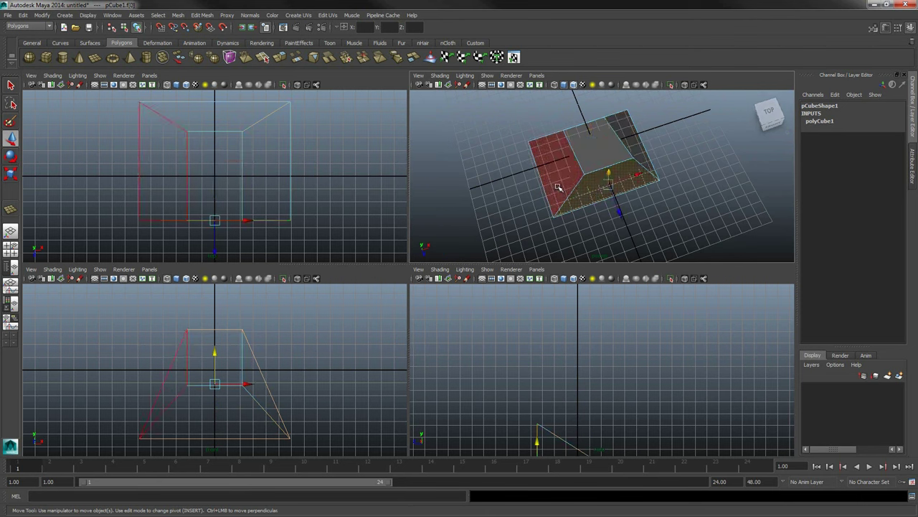
left_click(559, 187, "shift")
left_click_drag(652, 240, 612, 148, "alt")
left_click(621, 155)
left_click(613, 166)
key("ctrl+z")
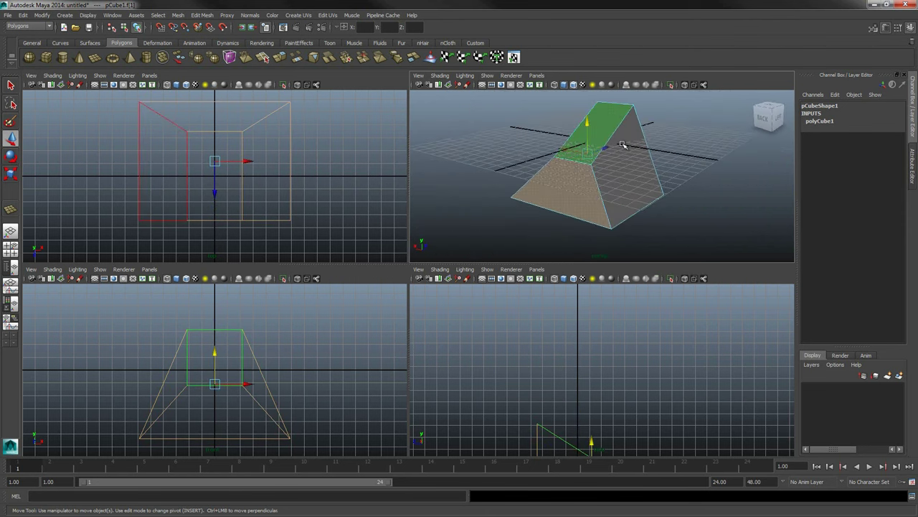
- Select the two vertices at the lower end of the cube's sloped top in vertex selection, and return to object mode
right_click_drag(622, 144, 653, 120)
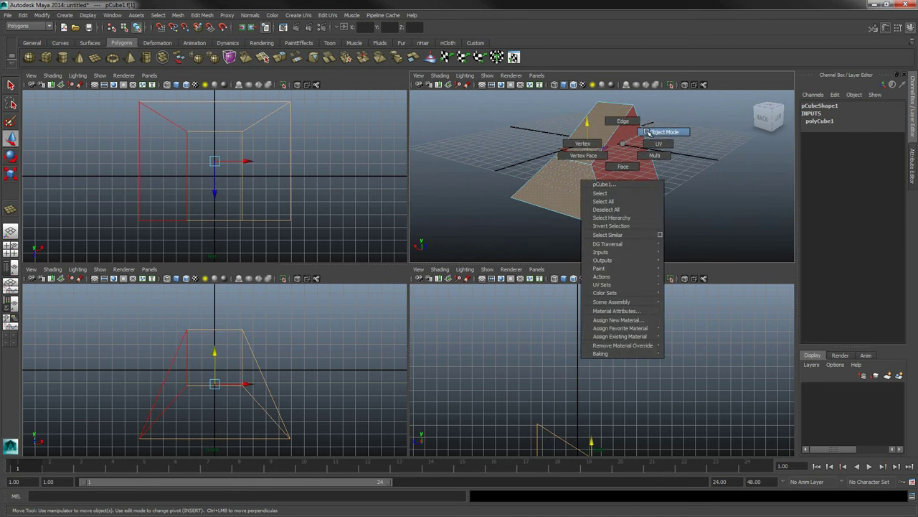
left_click(592, 145)
left_click(590, 164)
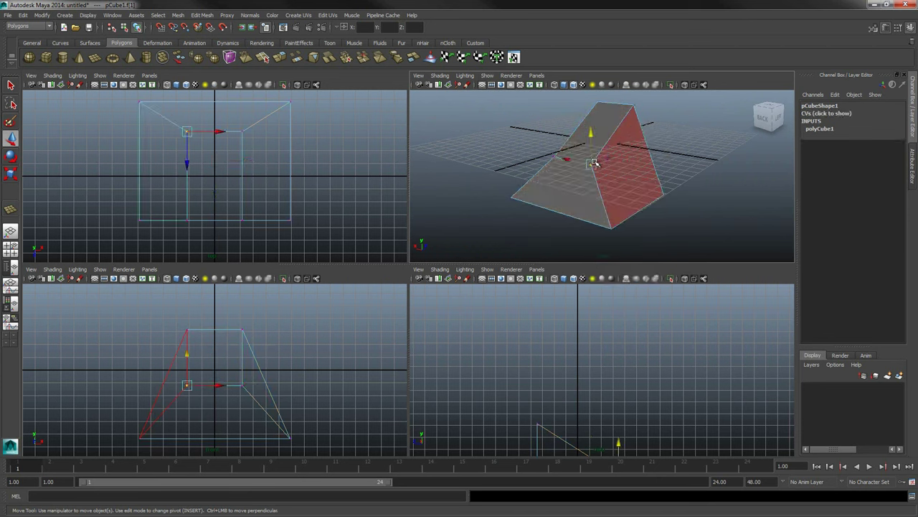
left_click(553, 158, "shift")
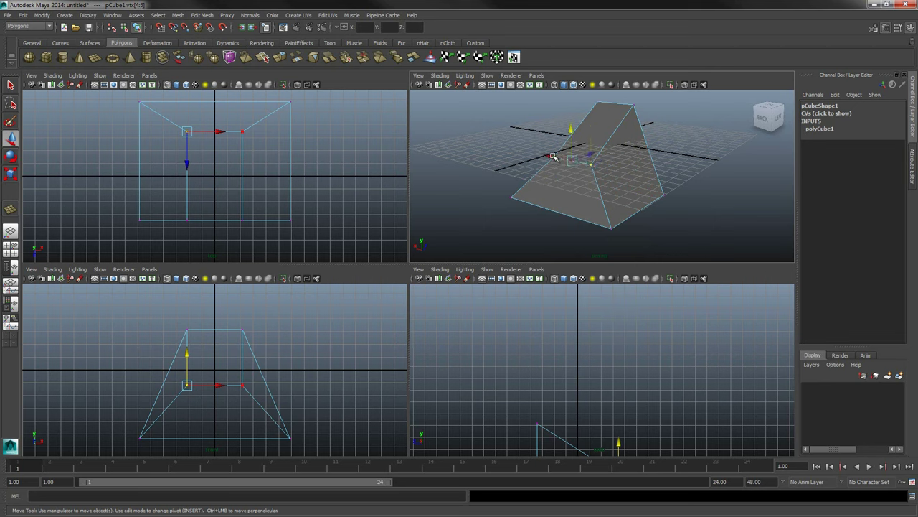
left_click_drag(651, 182, 622, 168, "alt")
right_click_drag(622, 168, 658, 154)
left_click_drag(658, 155, 617, 159, "alt")
mouse_move(658, 186)
left_mouse_down("alt")
mouse_move(590, 172)
mouse_move(603, 156)
mouse_move(631, 158)
mouse_move(661, 178)
left_mouse_up("alt")
right_click_drag(661, 178, 641, 189)
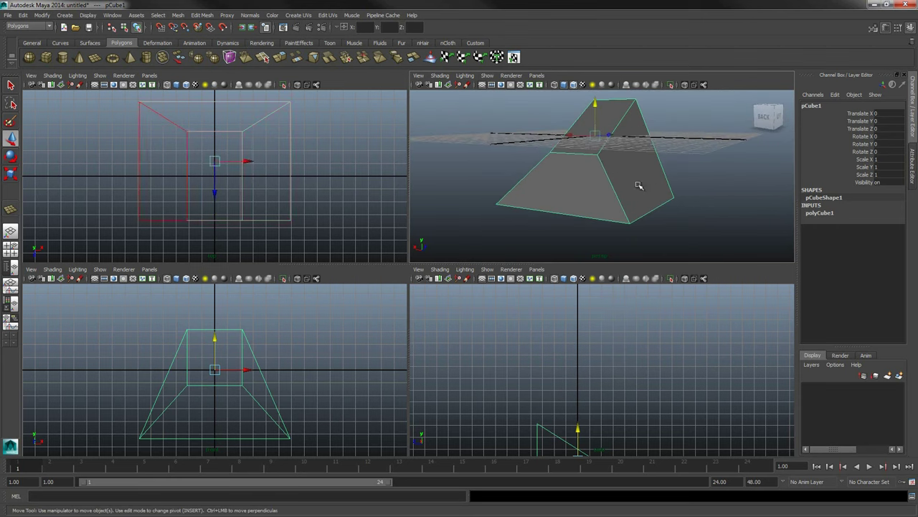
- Clear the selection and select the whole cube again in object mode
left_click(596, 188)
left_click_drag(596, 188, 643, 188, "alt")
right_click_drag(623, 197, 648, 185)
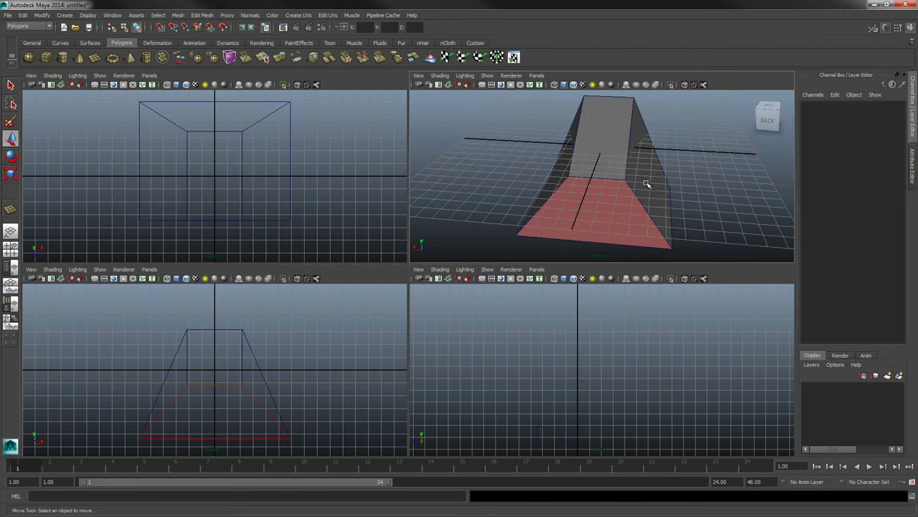
left_click(591, 213)
left_click_drag(590, 213, 600, 184, "alt")
middle_click_drag(601, 185, 609, 181, "alt")
key("space")
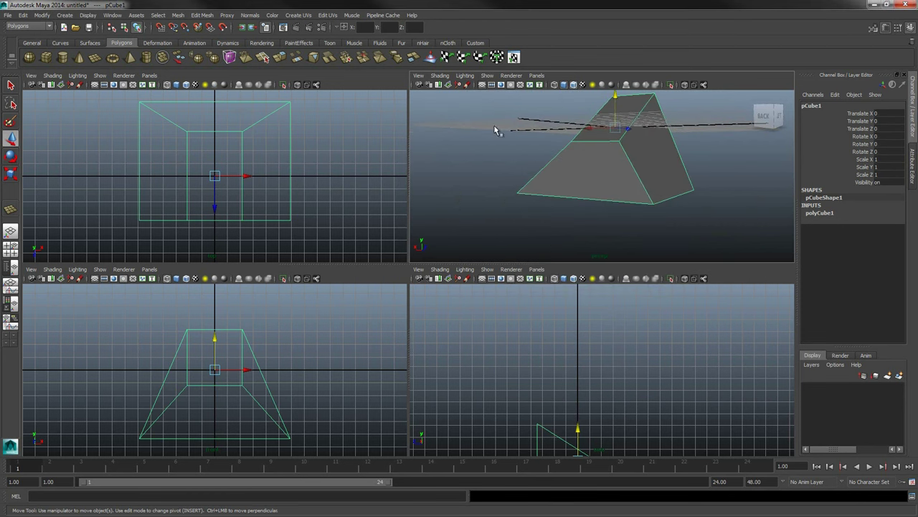
- Activate the Insert Edge Loop Tool with its settings open, and widen the settings area until all options are readable
left_click(200, 15)
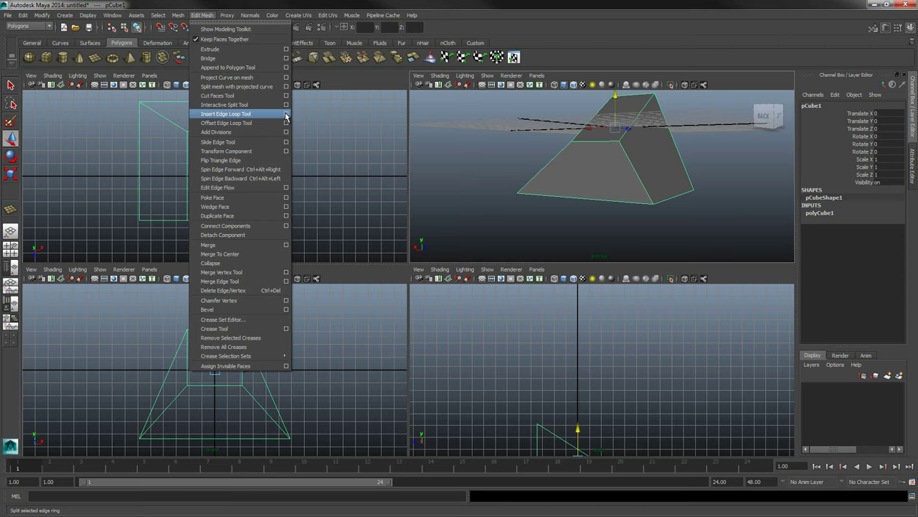
left_click(285, 114)
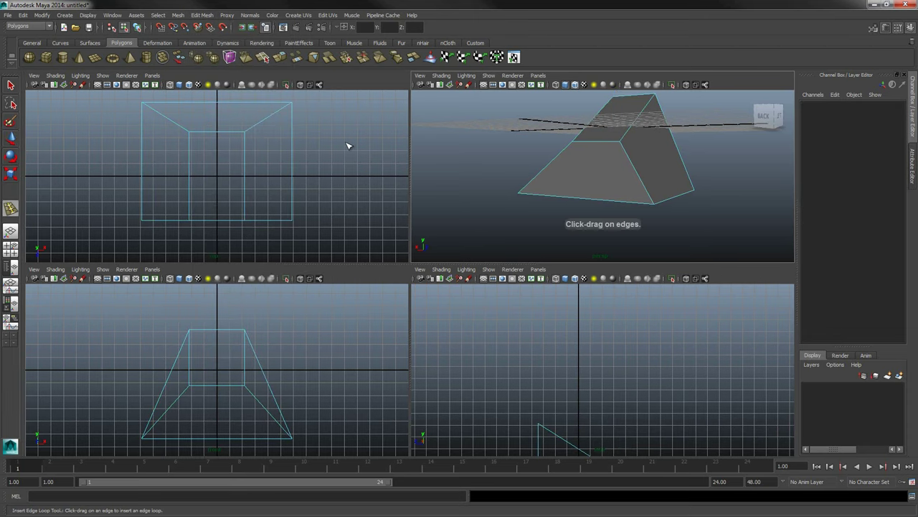
left_click(202, 16)
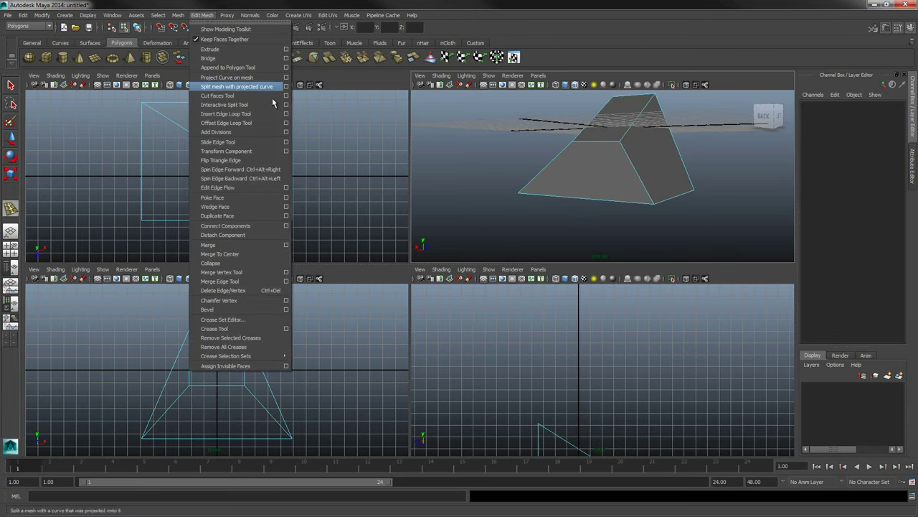
left_click(286, 114)
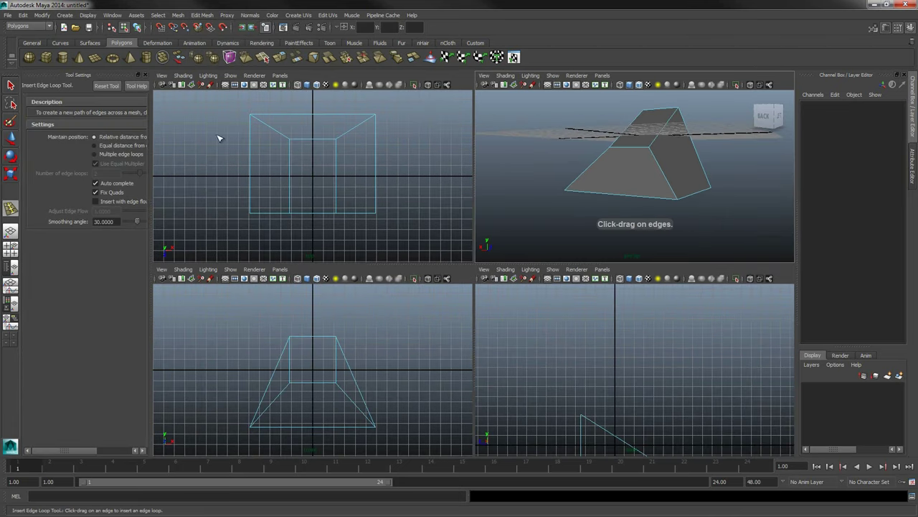
left_click_drag(151, 135, 220, 152)
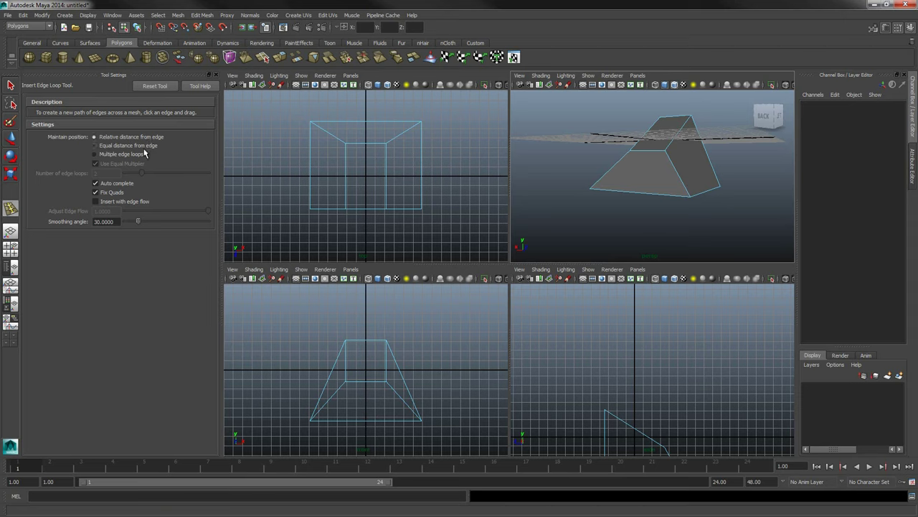
- Try inserting a low and a higher edge loop around the cube's sides with Relative distance from edge, and undo both
left_click(121, 153)
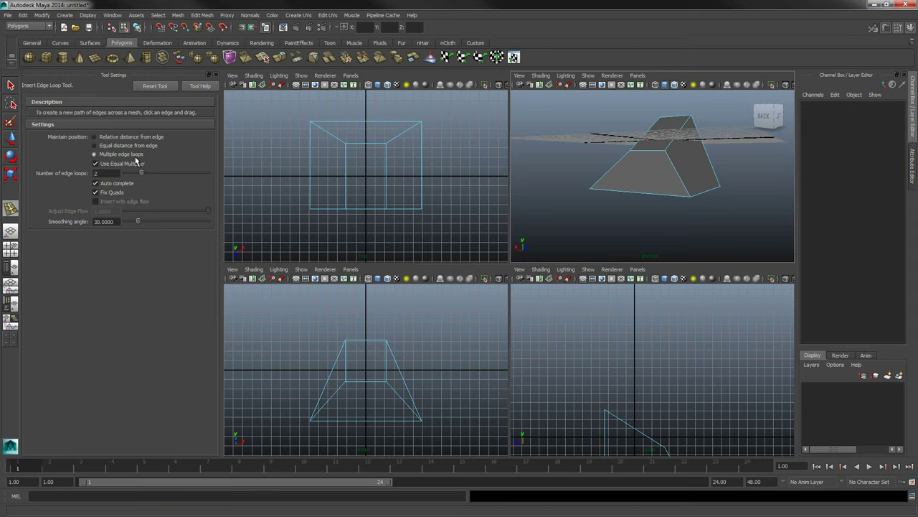
left_click(123, 136)
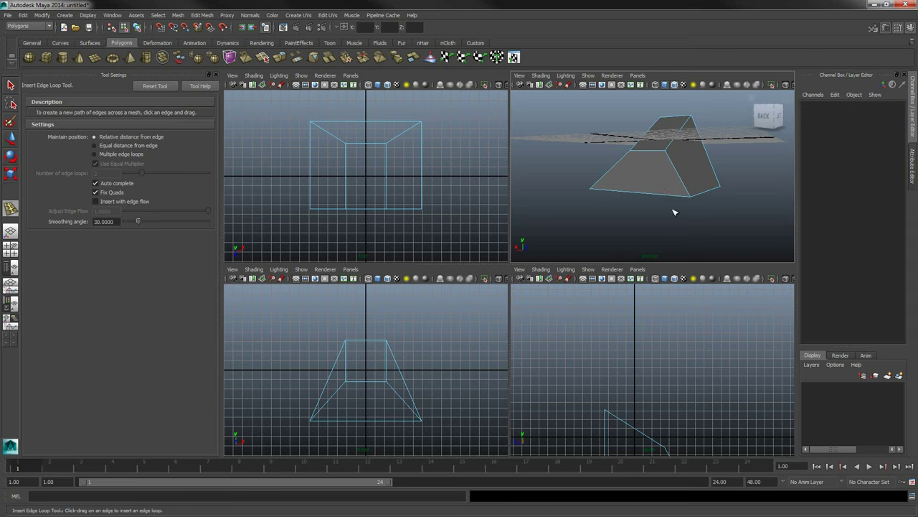
left_click(680, 173)
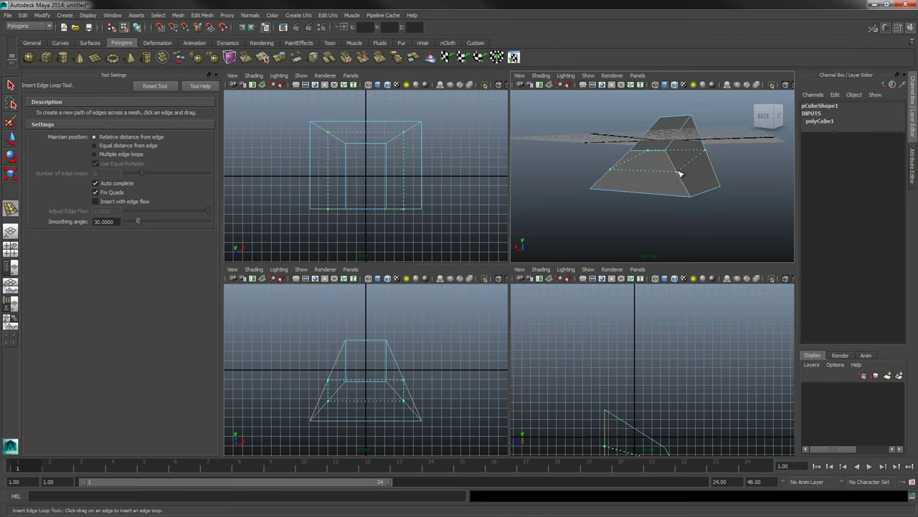
mouse_move(680, 173)
left_mouse_down()
mouse_move(685, 183)
mouse_move(669, 155)
mouse_move(689, 189)
left_mouse_up()
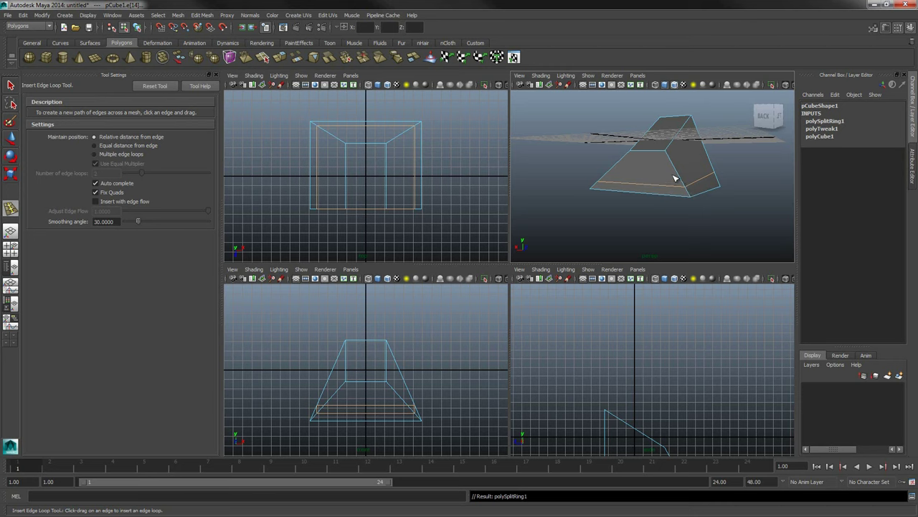
left_click_drag(676, 170, 678, 165)
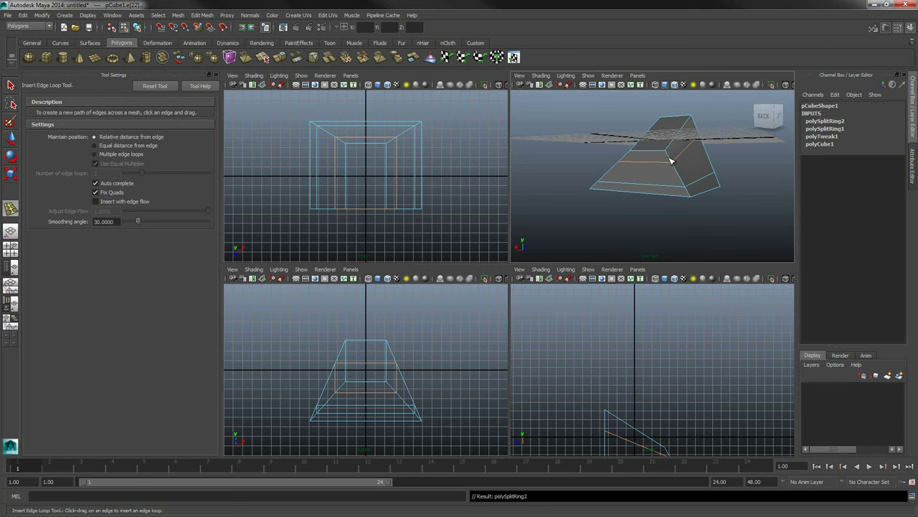
key("ctrl+z")
key("ctrl+z")
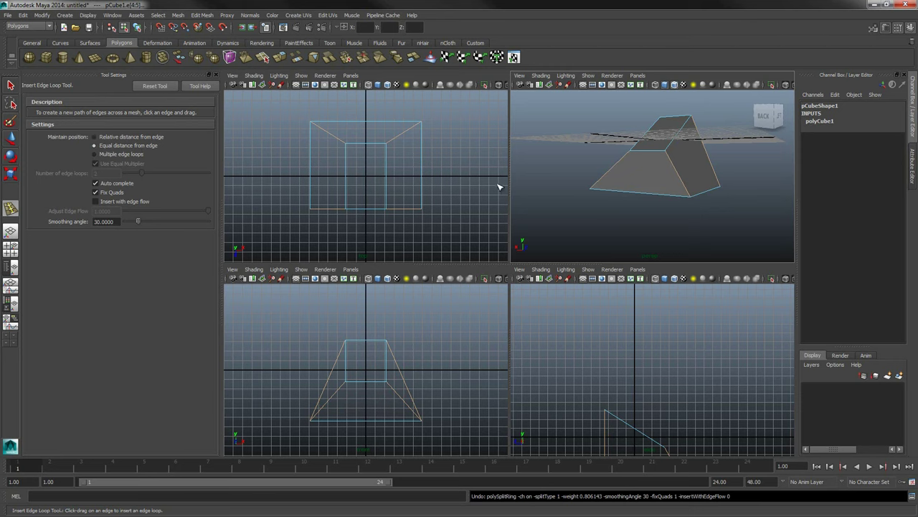
- Try inserting edge loops from the cube's back and front corner edges with Equal distance from edge, and undo the attempt
left_click_drag(682, 180, 689, 160)
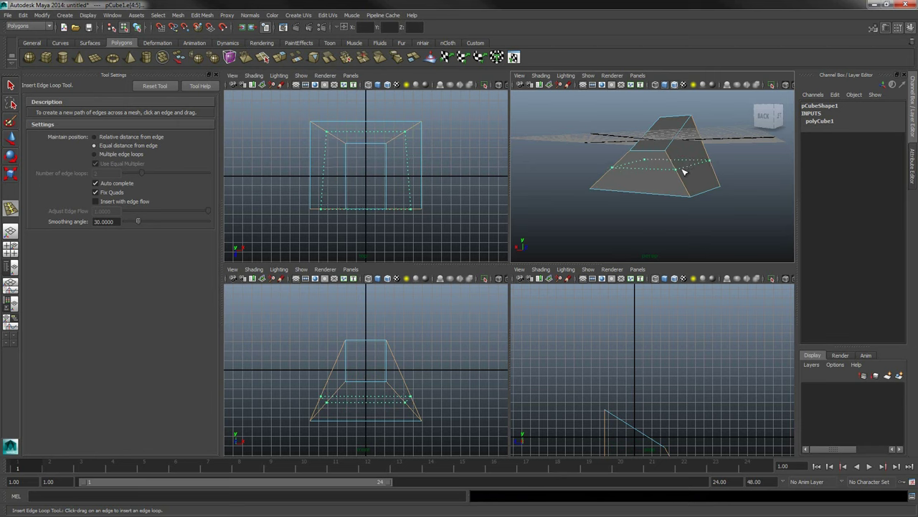
left_click_drag(714, 175, 704, 133)
left_click_drag(712, 165, 701, 132)
key("ctrl+z")
- Insert an equal-distance edge loop close to the cube's bottom back edge, inspect its slant in the side view, and undo it
left_click_drag(687, 174, 720, 218)
left_click_drag(744, 207, 739, 205)
left_click_drag(674, 167, 703, 248)
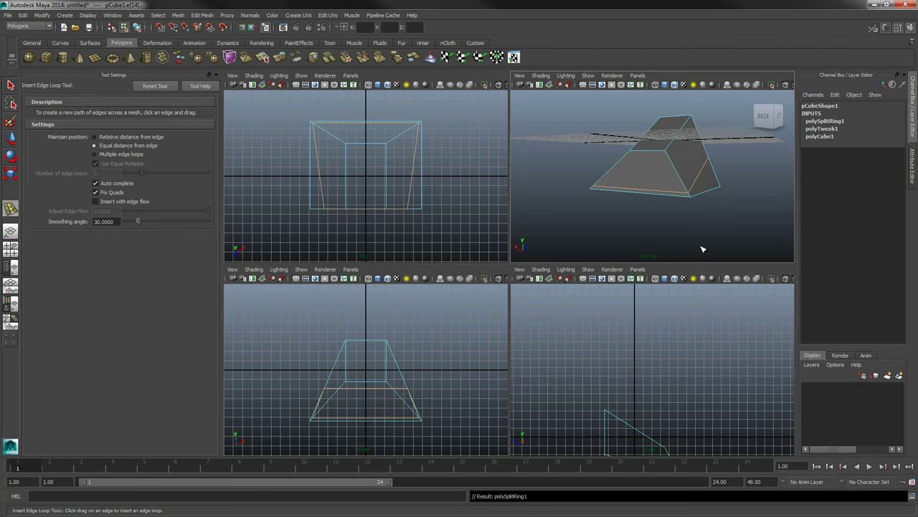
middle_click_drag(671, 359, 669, 334, "alt")
scroll(671, 354, "up", 2)
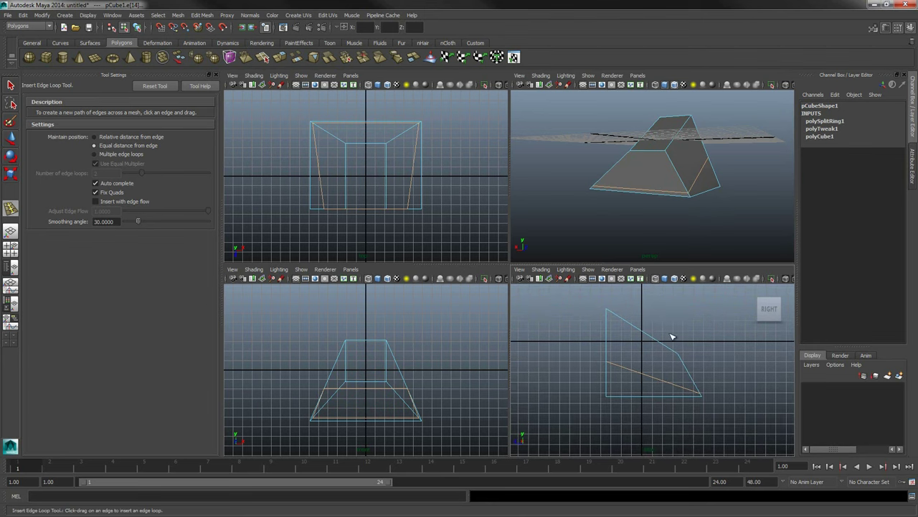
left_click_drag(704, 185, 648, 182, "alt")
key("ctrl+z")
left_click_drag(543, 173, 600, 181, "alt")
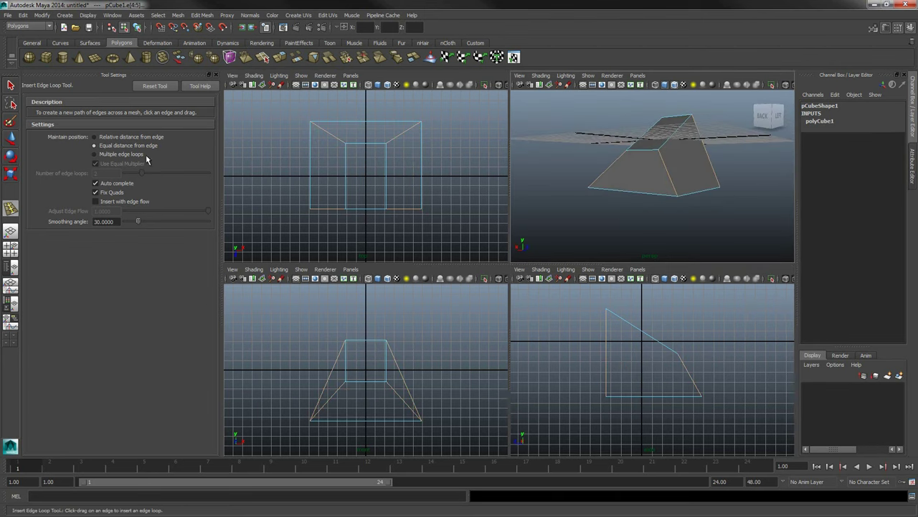
- Try an edge loop about halfway up the sides with Relative distance from edge, undo it, and set Equal distance from edge
left_click(142, 137)
mouse_move(661, 174)
left_mouse_down()
mouse_move(668, 164)
mouse_move(675, 188)
mouse_move(670, 155)
mouse_move(603, 378)
mouse_move(606, 395)
mouse_move(720, 185)
mouse_move(698, 139)
mouse_move(722, 174)
mouse_move(679, 178)
mouse_move(687, 208)
mouse_move(662, 155)
mouse_move(696, 133)
mouse_move(660, 174)
left_mouse_up()
key("ctrl+z")
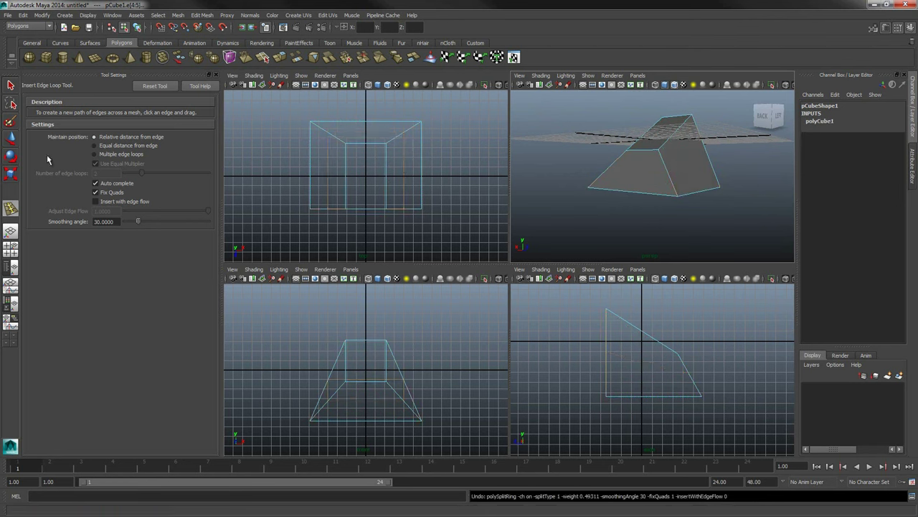
left_click(94, 145)
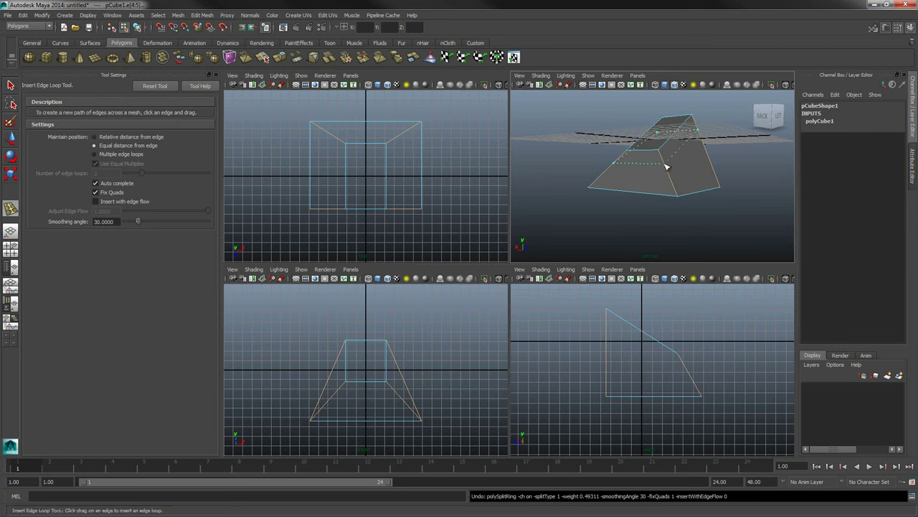
- Try inserting an equal-distance edge loop in the upper half of the mesh's sides, and undo it
left_click_drag(667, 164, 700, 124)
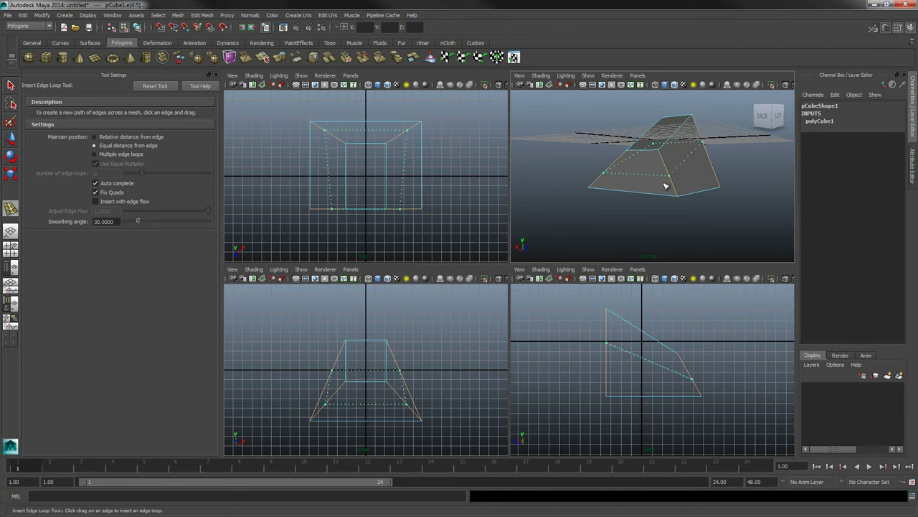
mouse_move(673, 183)
left_mouse_down()
mouse_move(676, 202)
mouse_move(678, 181)
mouse_move(691, 204)
mouse_move(708, 197)
mouse_move(710, 151)
mouse_move(695, 123)
mouse_move(728, 198)
mouse_move(705, 136)
mouse_move(668, 167)
left_mouse_up()
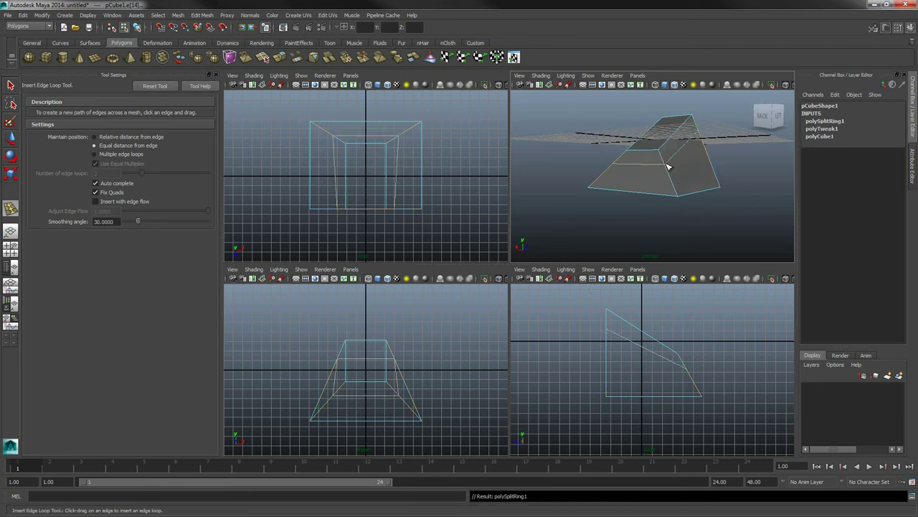
key("ctrl+z")
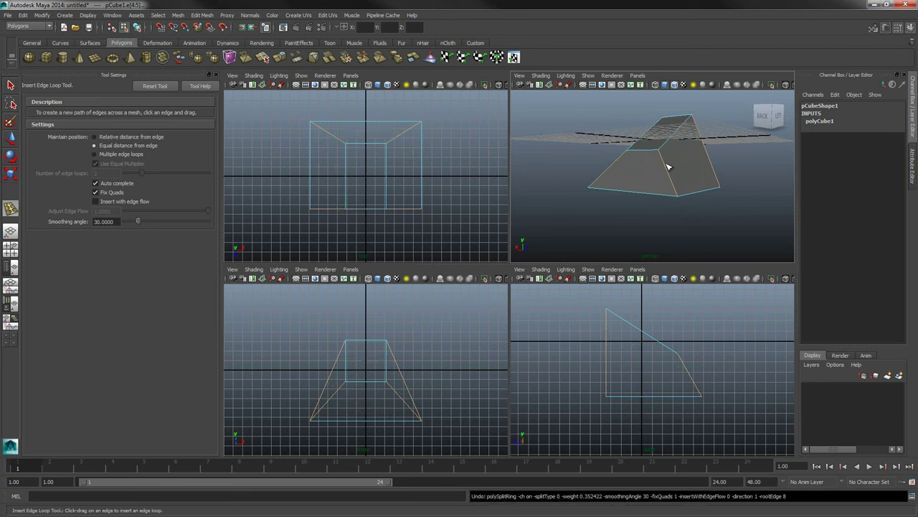
- Insert three evenly spaced edge loops around the mesh's sides, using Multiple edge loops with the number of edge loops set to 3
left_click(102, 156)
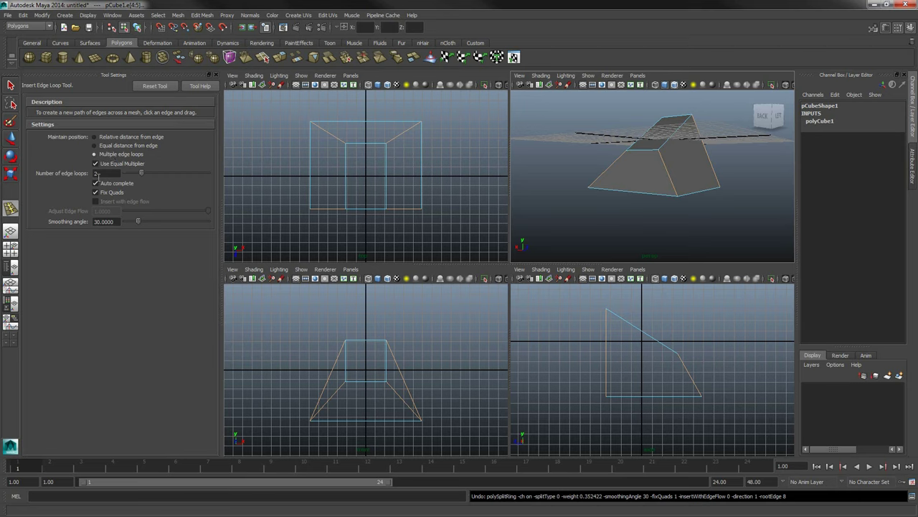
left_click_drag(142, 174, 327, 185)
key("Return")
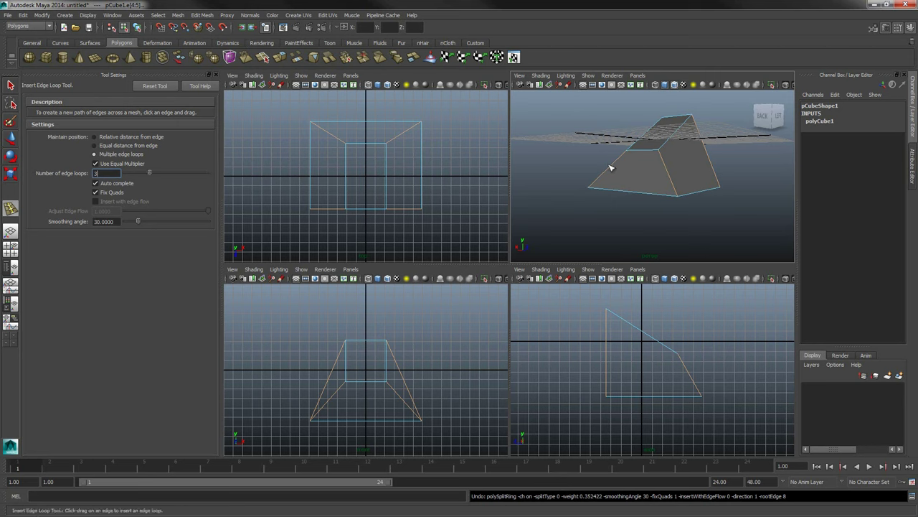
left_click_drag(668, 173, 670, 172)
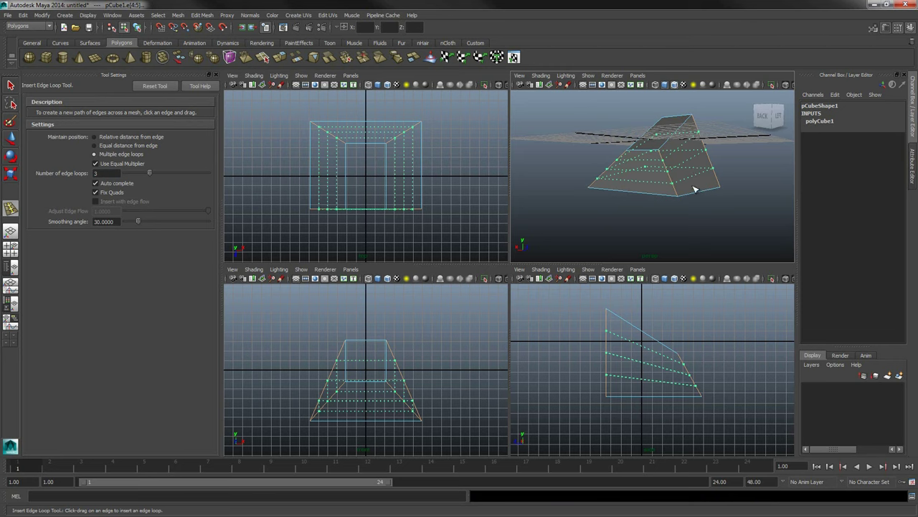
left_click_drag(695, 189, 699, 179)
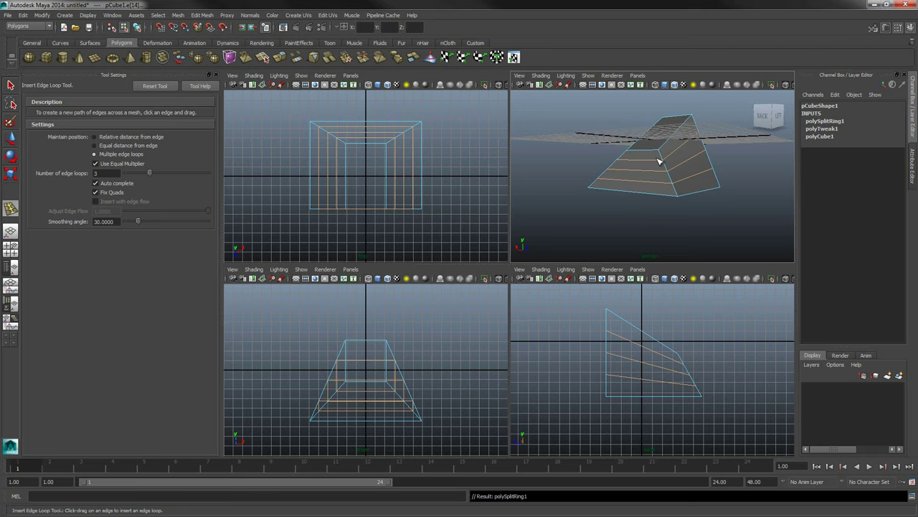
- Select the middle of the three inserted edge loops and scale it inward to form a waist in the shape
left_click_drag(720, 185, 668, 191, "alt")
key("q")
left_click(738, 191)
left_click(673, 181)
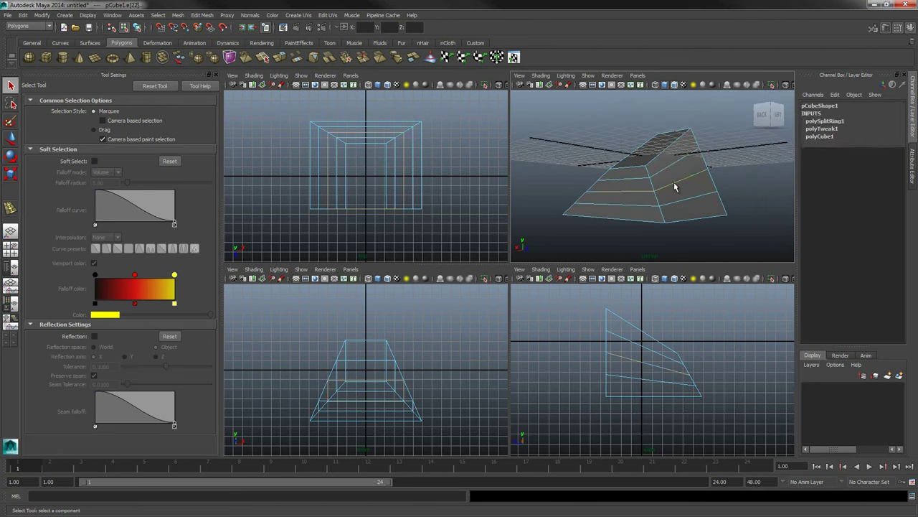
left_click_drag(757, 195, 642, 231, "alt")
key("r")
left_click_drag(593, 205, 689, 174, "alt")
key("F8")
- Try selecting and scaling up the upper part of the mesh, and undo the scaling
left_click(661, 182)
right_click_drag(658, 172, 653, 188)
left_click(636, 174)
right_click_drag(659, 156, 655, 161)
left_click(655, 163)
left_click_drag(655, 162, 703, 163, "alt")
left_click_drag(610, 215, 695, 180, "alt")
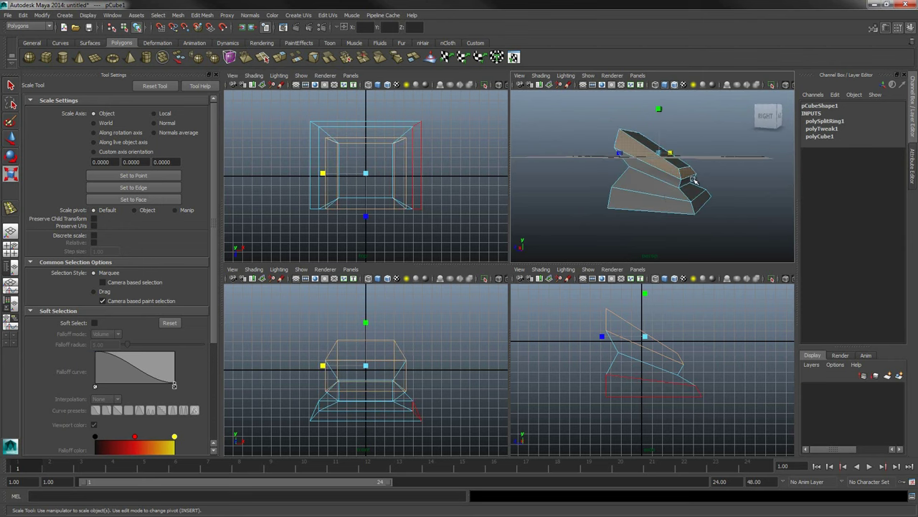
right_click_drag(660, 198, 694, 181)
left_click_drag(693, 182, 668, 199, "alt")
key("ctrl+z")
- Return the mesh to object mode, cycle through the Move, Rotate and Select tools on it, and deselect it
right_click_drag(665, 195, 706, 180)
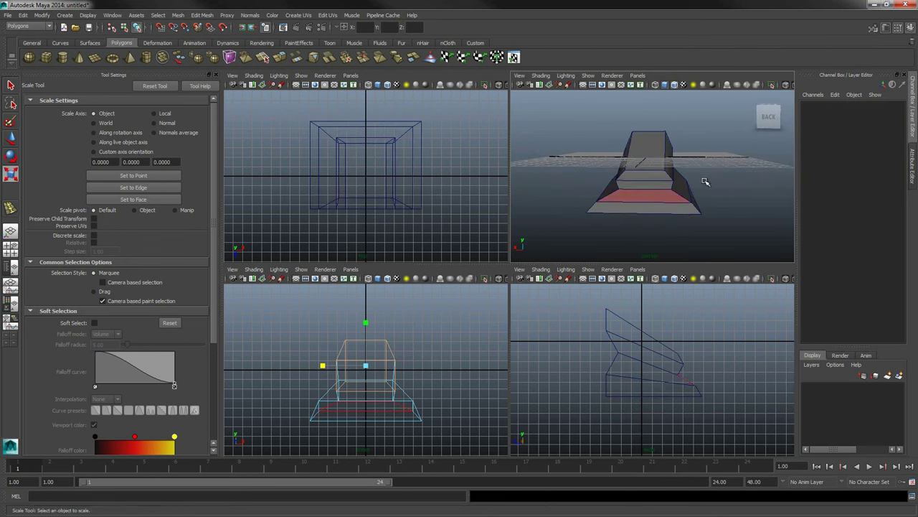
left_click_drag(705, 180, 545, 180, "alt")
left_click(650, 182)
left_click_drag(604, 178, 620, 182, "alt")
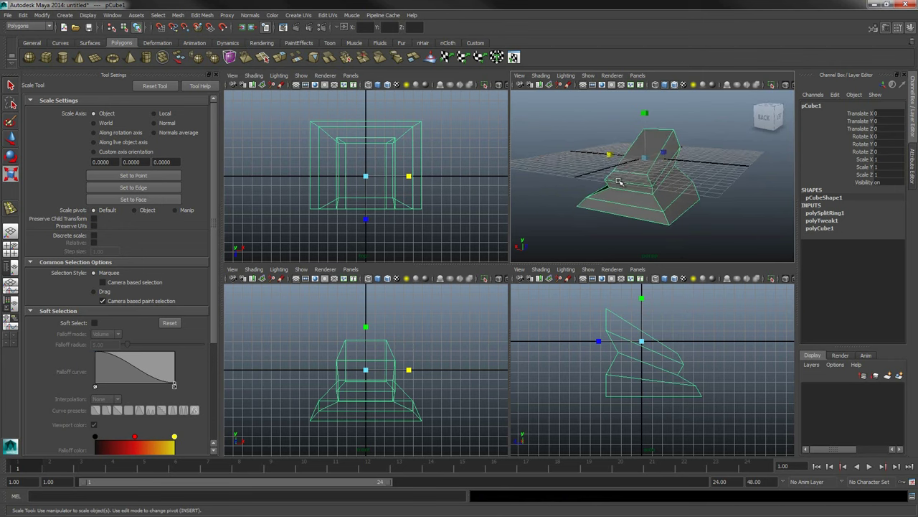
left_click(712, 155)
left_click(677, 175)
key("w")
key("q")
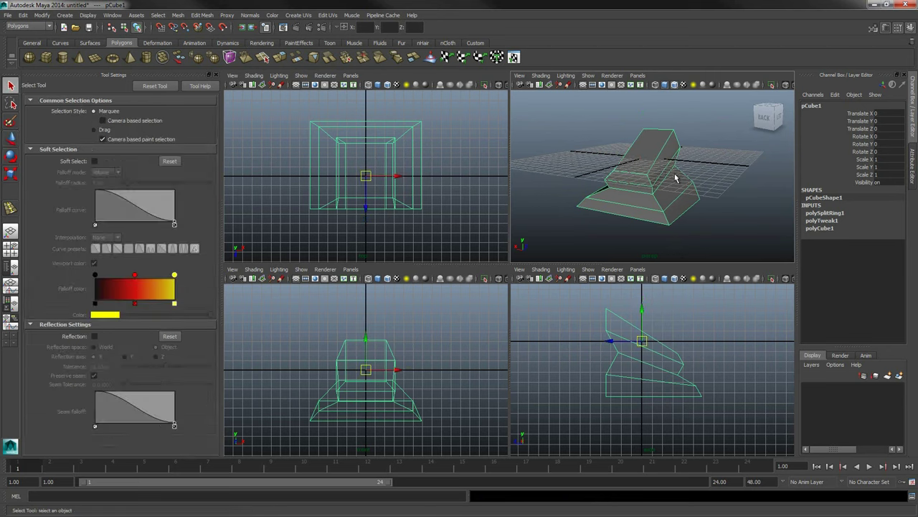
key("w")
key("e")
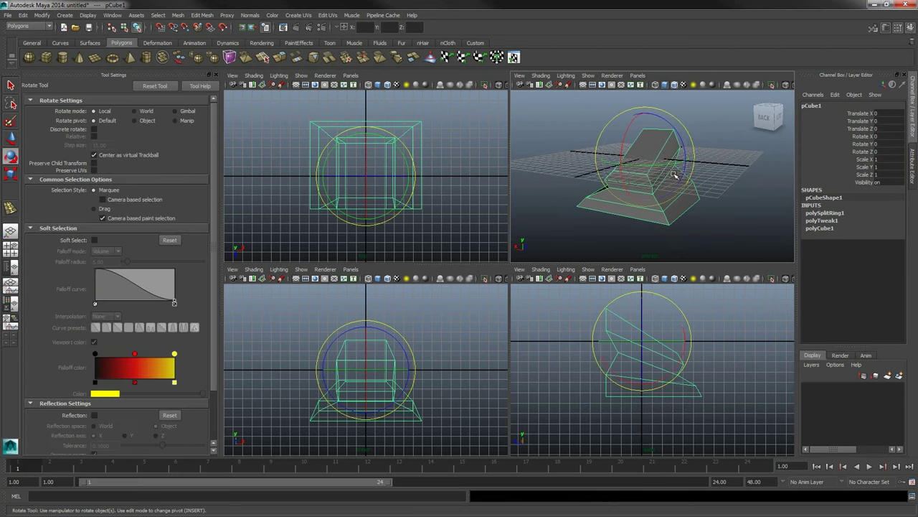
key("q")
left_click(693, 169)
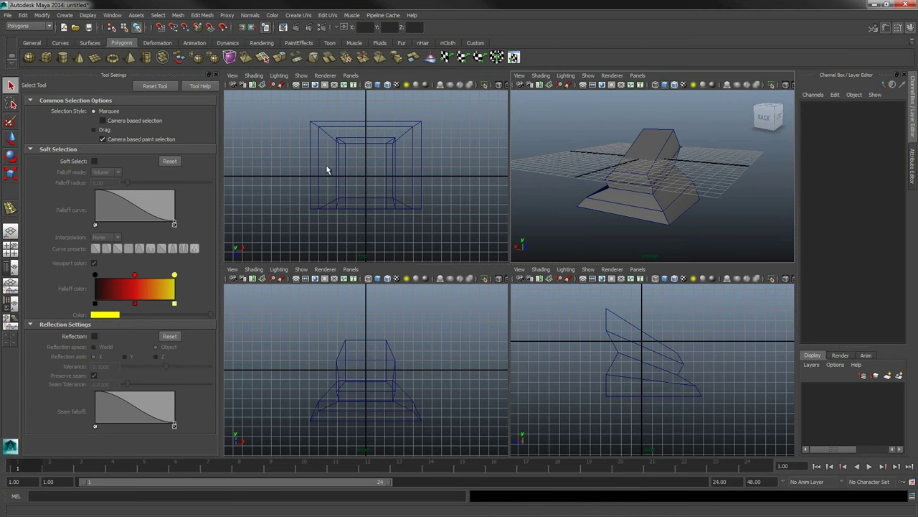
- Open the Insert Edge Loop Tool's settings, close the tool settings, and return to the Select Tool
left_click(202, 15)
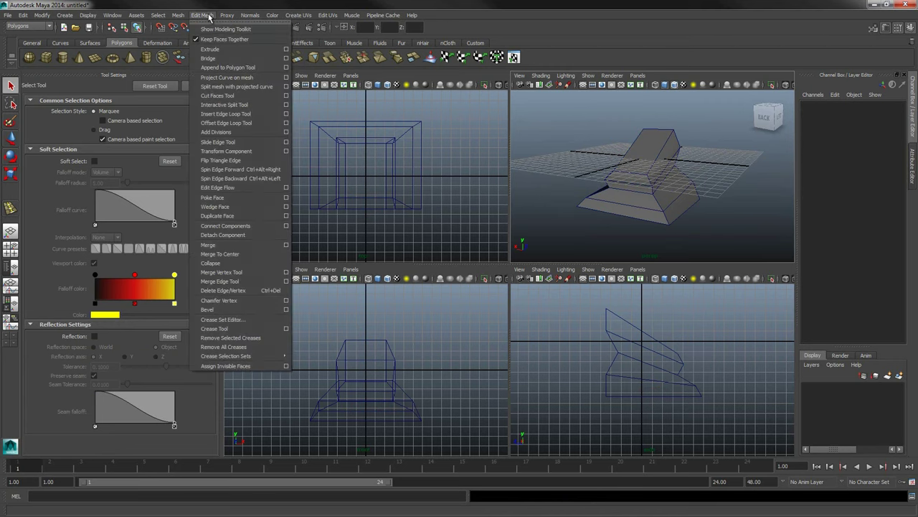
left_click(285, 115)
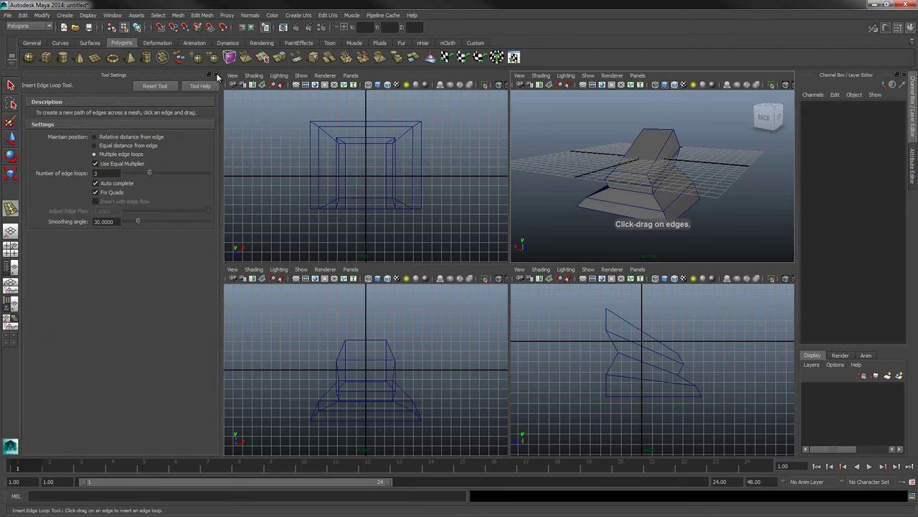
left_click(216, 74)
key("q")
key("ctrl+z")
- Switch the mesh between its component selection modes and return it to object mode
left_click_drag(611, 172, 610, 195, "alt")
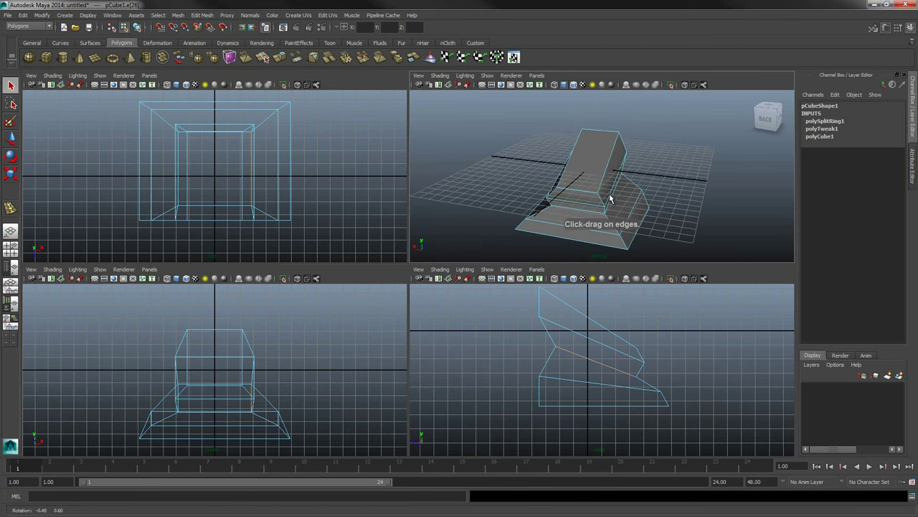
right_click_drag(609, 199, 596, 172)
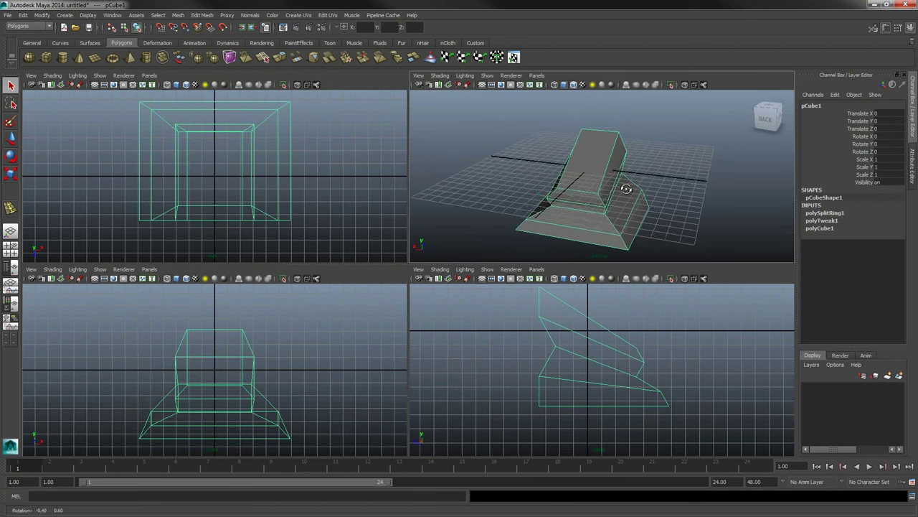
left_click_drag(625, 189, 593, 179, "alt")
right_click_drag(593, 179, 635, 164)
left_click_drag(636, 182, 543, 184, "alt")
left_click(613, 187)
right_click_drag(543, 182, 492, 189)
left_click_drag(482, 164, 617, 199)
right_click_drag(619, 197, 650, 182)
- Examine the reshaped mesh from the back, from the side and from underneath
left_click_drag(595, 186, 621, 215, "alt")
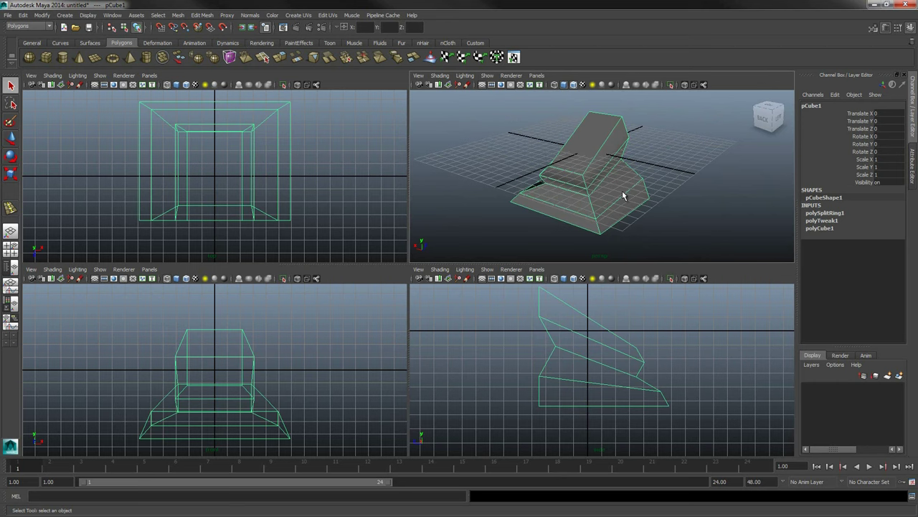
left_click_drag(661, 191, 617, 209, "alt")
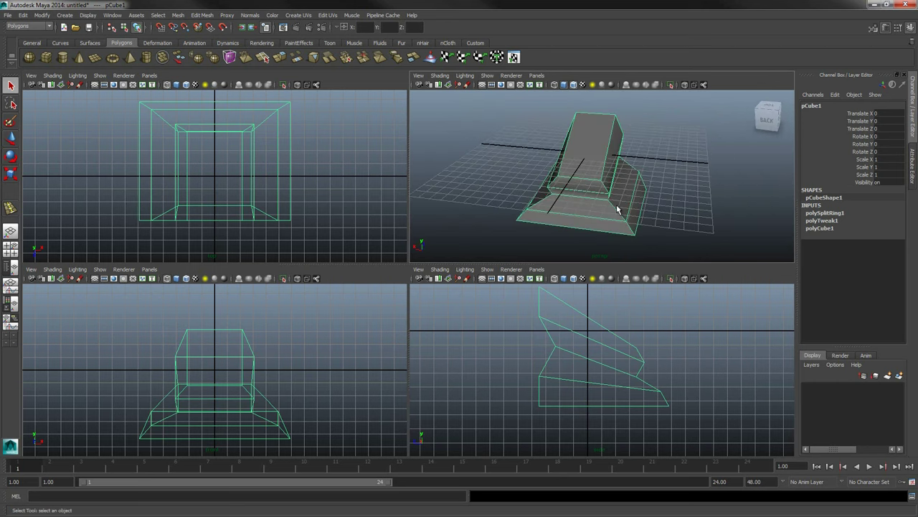
left_click_drag(668, 193, 672, 174, "alt")
middle_click_drag(672, 174, 653, 183, "alt")
left_click_drag(653, 183, 590, 178, "alt")
right_click_drag(590, 178, 594, 176, "alt")
left_click_drag(593, 176, 584, 156, "alt")
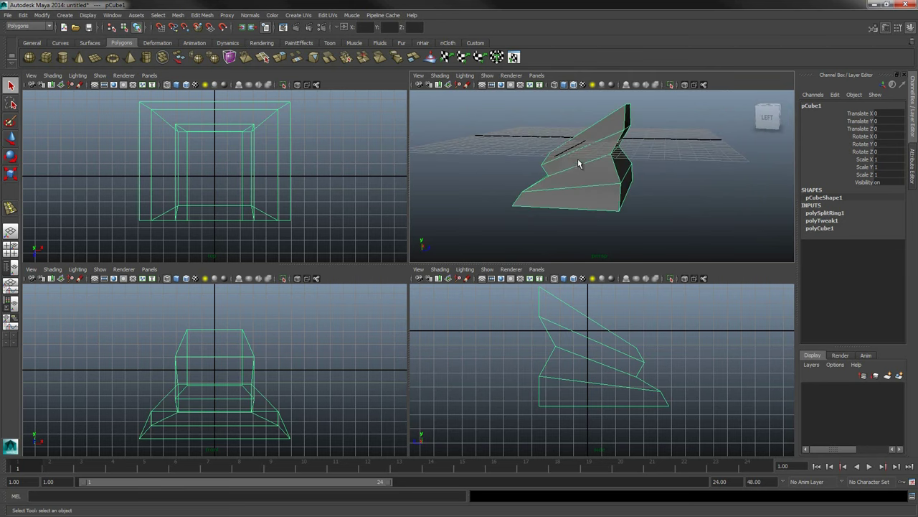
left_click_drag(580, 193, 569, 169, "alt")
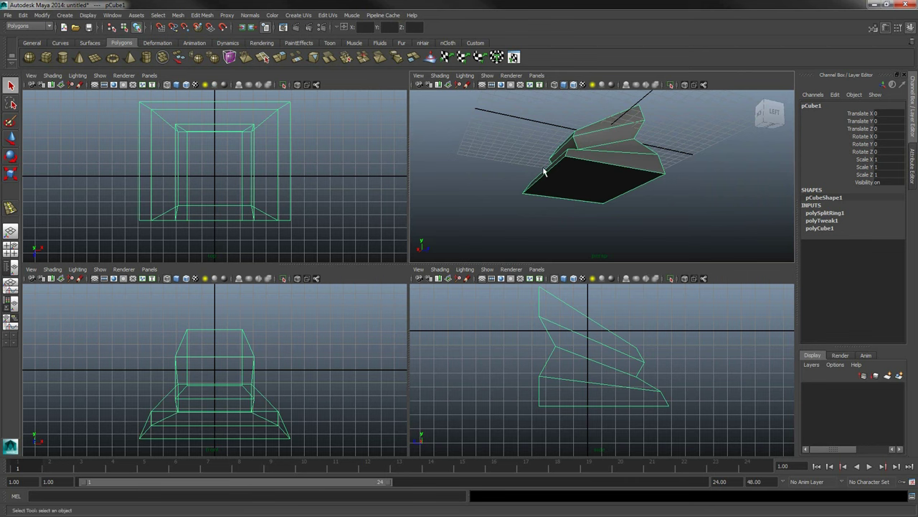
- Try extruding all the faces of the mesh outward with a local Z translation of 0.681, and undo it
left_click(203, 15)
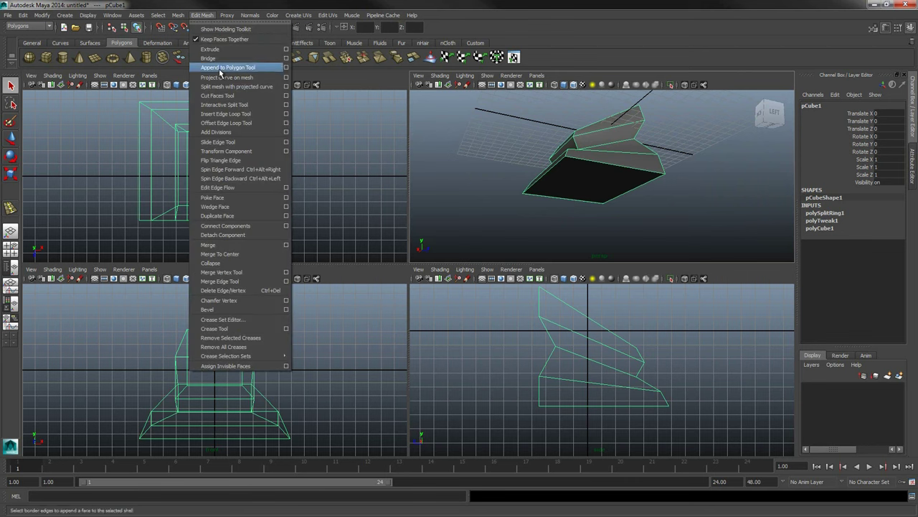
left_click(251, 46)
mouse_move(628, 166)
left_mouse_down("alt")
mouse_move(618, 172)
mouse_move(640, 179)
left_mouse_up("alt")
mouse_move(663, 122)
left_mouse_down()
mouse_move(714, 127)
mouse_move(667, 130)
left_mouse_up()
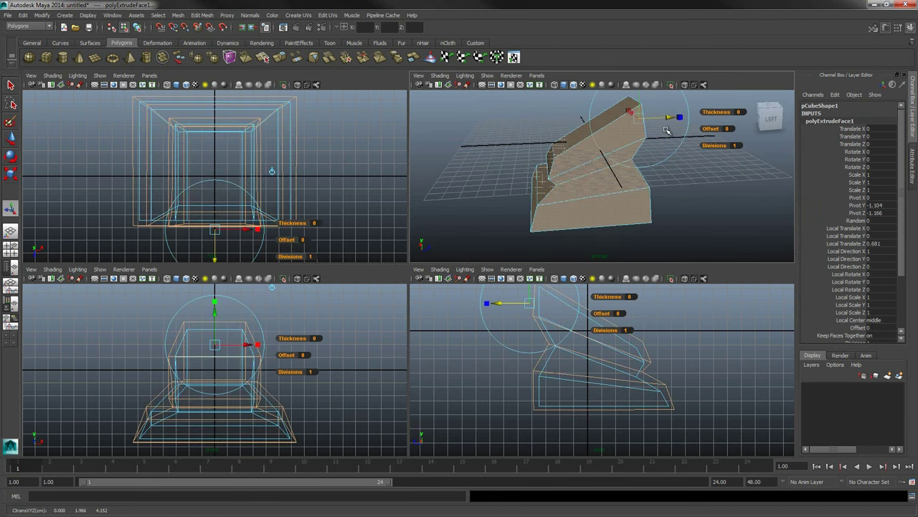
key("ctrl+z")
key("ctrl+z")
key("ctrl+z")
right_click_drag(620, 153, 634, 147)
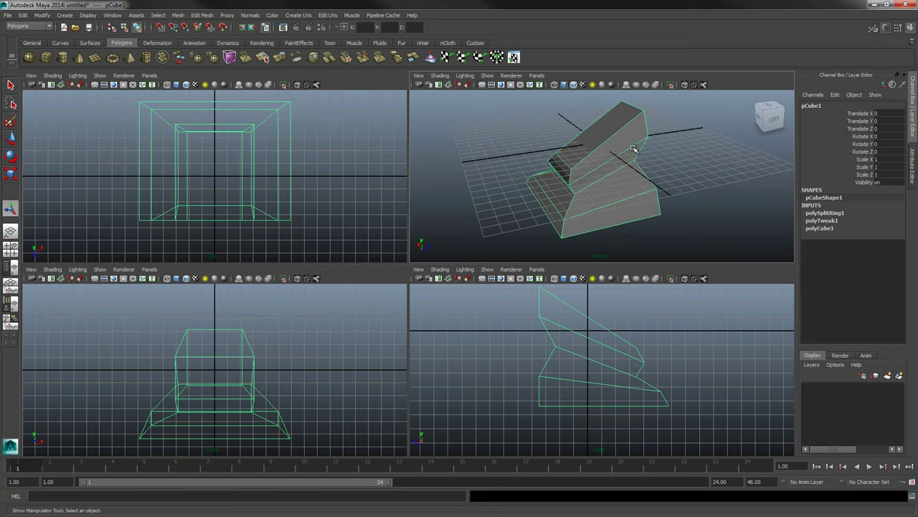
- Select the mesh's topmost edge in edge mode, try a modelling operation on it, undo that, and return to object mode
left_click_drag(582, 180, 627, 145, "alt")
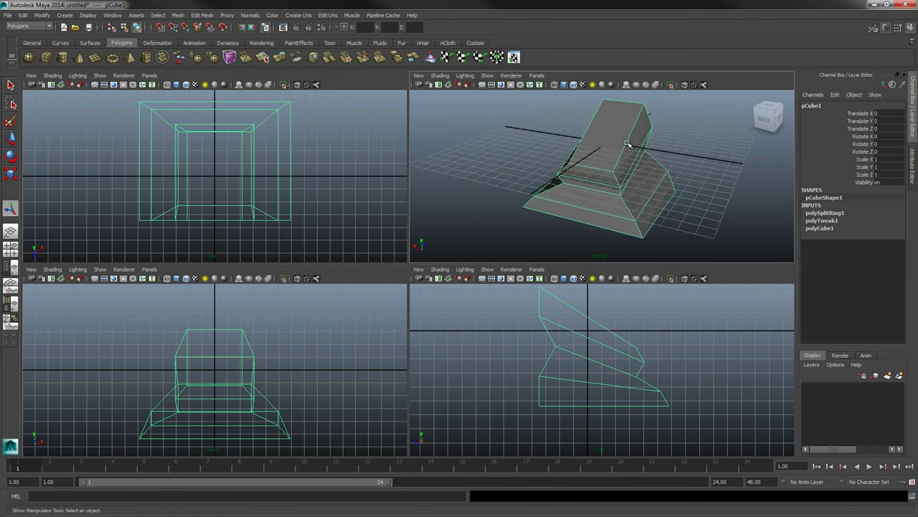
right_click(628, 143)
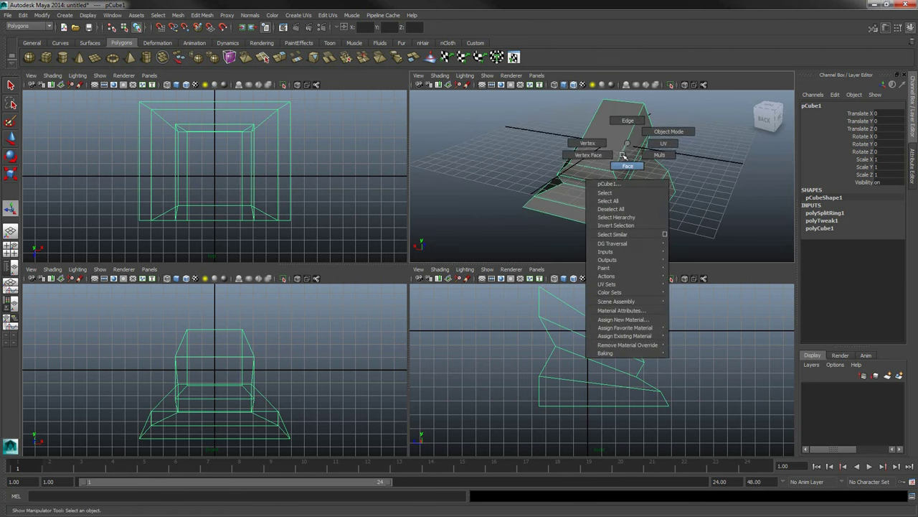
right_click_drag(631, 124, 632, 121)
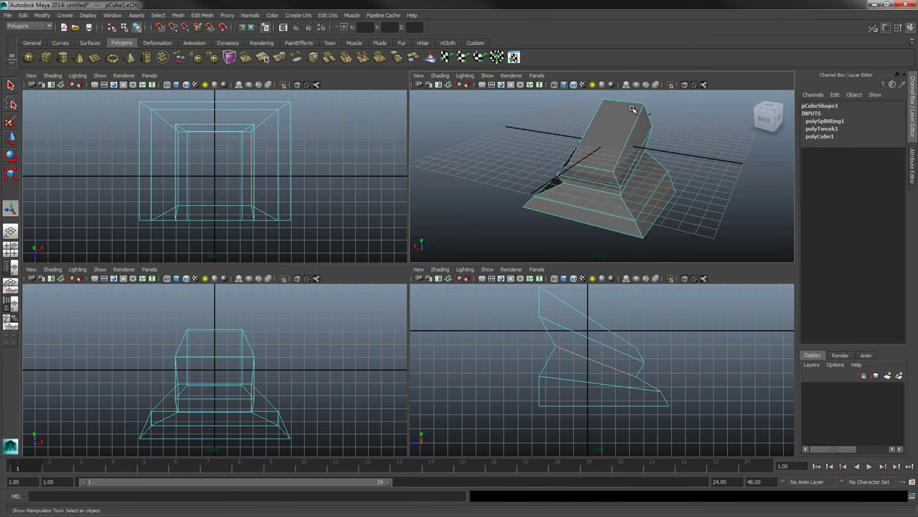
left_click_drag(672, 109, 662, 135, "alt")
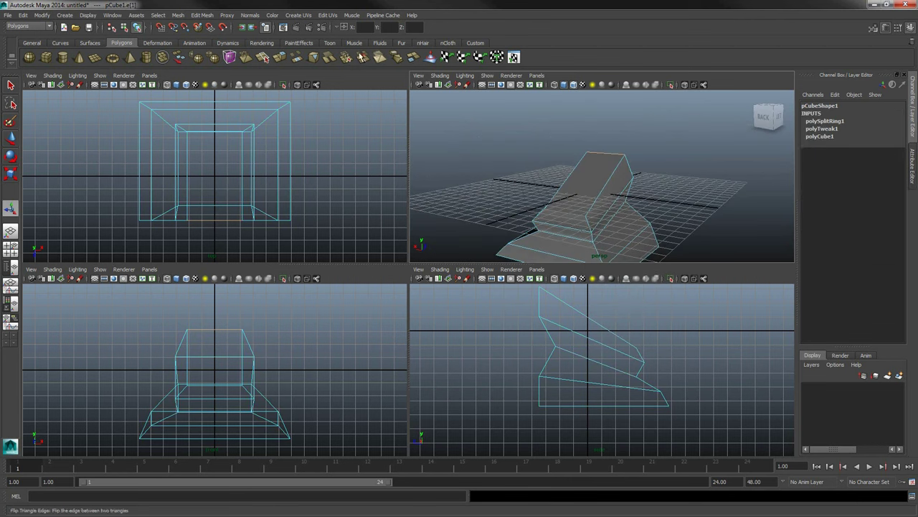
left_click(281, 58)
left_click_drag(531, 166, 618, 79, "alt")
left_click_drag(649, 93, 615, 166, "alt")
key("ctrl+z")
key("ctrl+z")
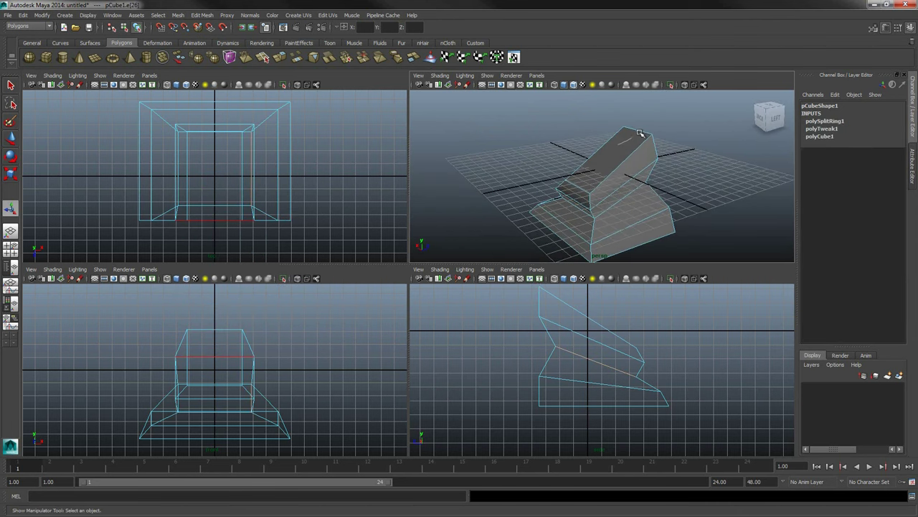
right_click_drag(615, 166, 654, 140)
- Switch the mesh to face mode and select its large bottom face from underneath
left_click_drag(654, 140, 627, 147, "alt")
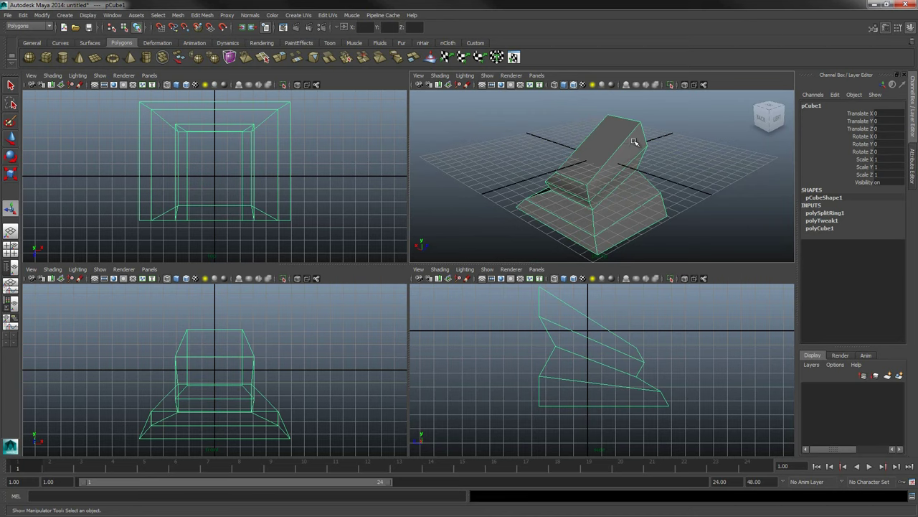
mouse_move(641, 159)
left_mouse_down("alt")
mouse_move(613, 155)
mouse_move(652, 137)
mouse_move(642, 163)
left_mouse_up("alt")
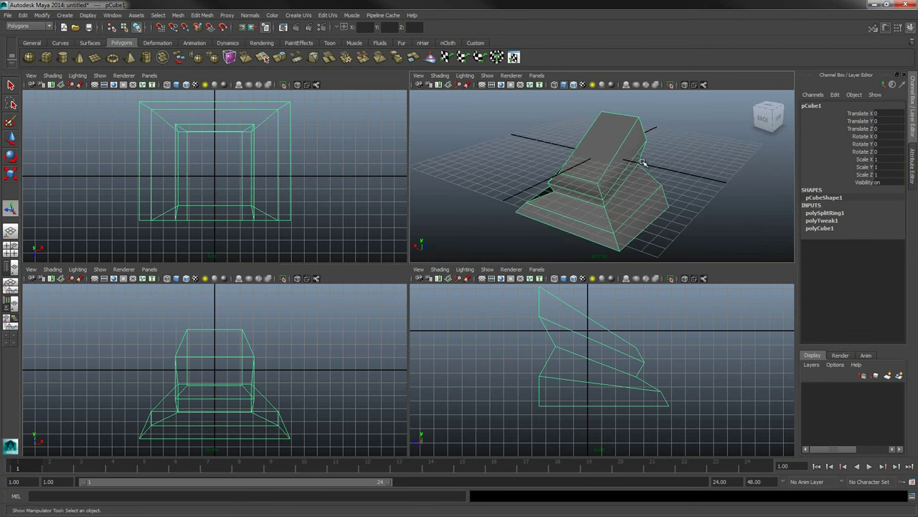
right_click_drag(612, 141, 613, 164)
left_click(610, 156)
left_click_drag(733, 197, 640, 171, "alt")
middle_click_drag(640, 171, 651, 119, "alt")
left_click(629, 152)
left_click_drag(629, 151, 629, 184, "alt")
left_click(627, 179)
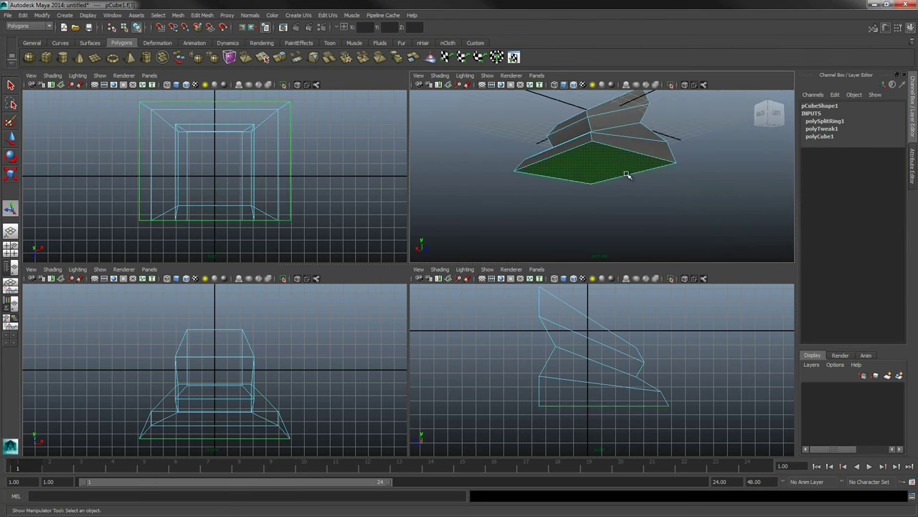
left_click(617, 170)
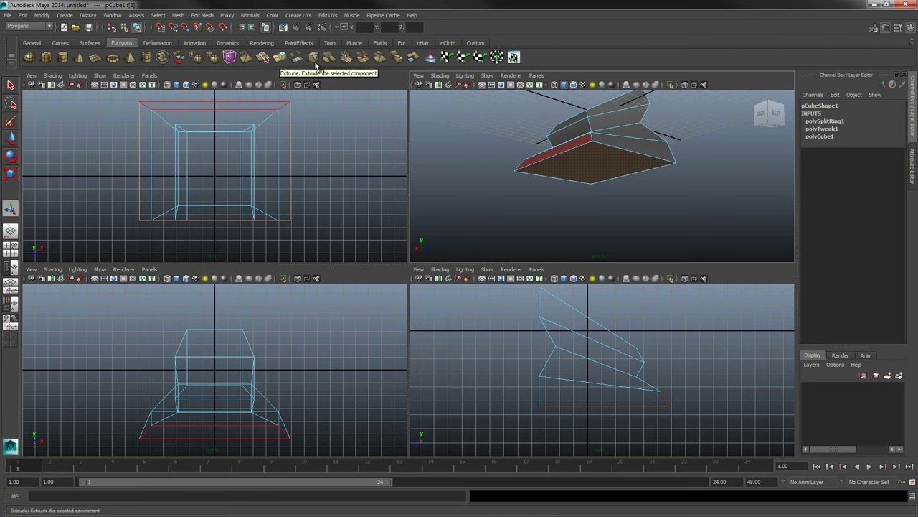
key("ctrl+z")
key("ctrl+z")
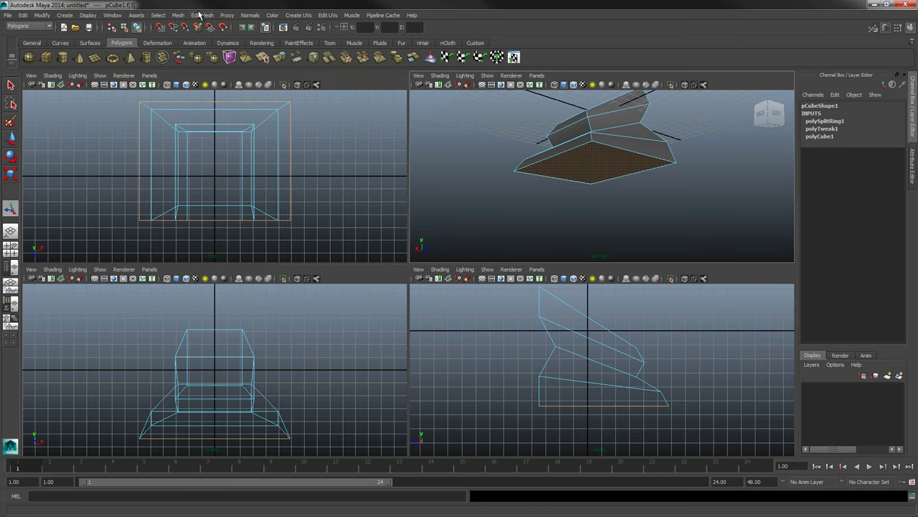
left_click(202, 15)
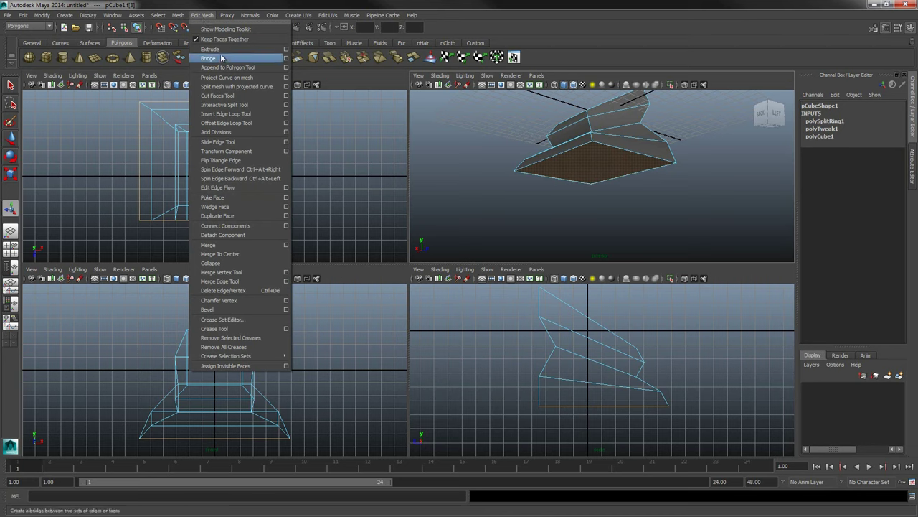
left_click(275, 3)
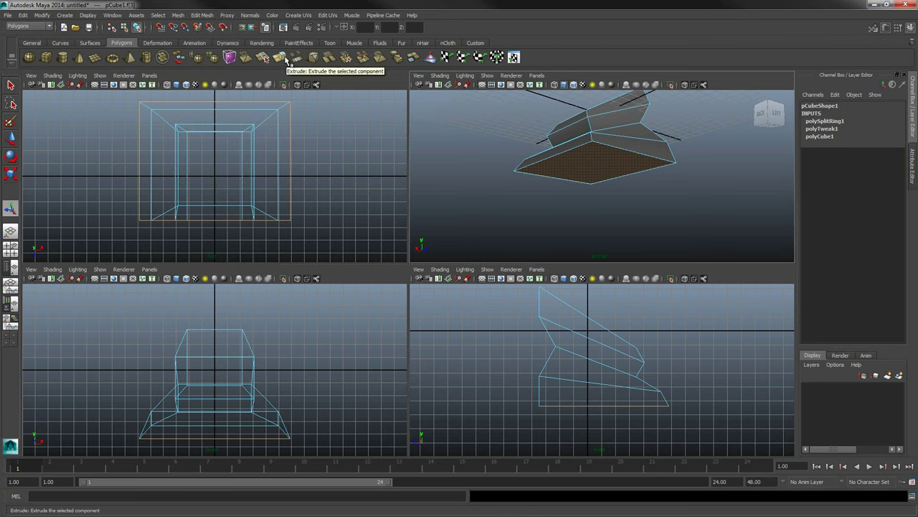
left_click(215, 15)
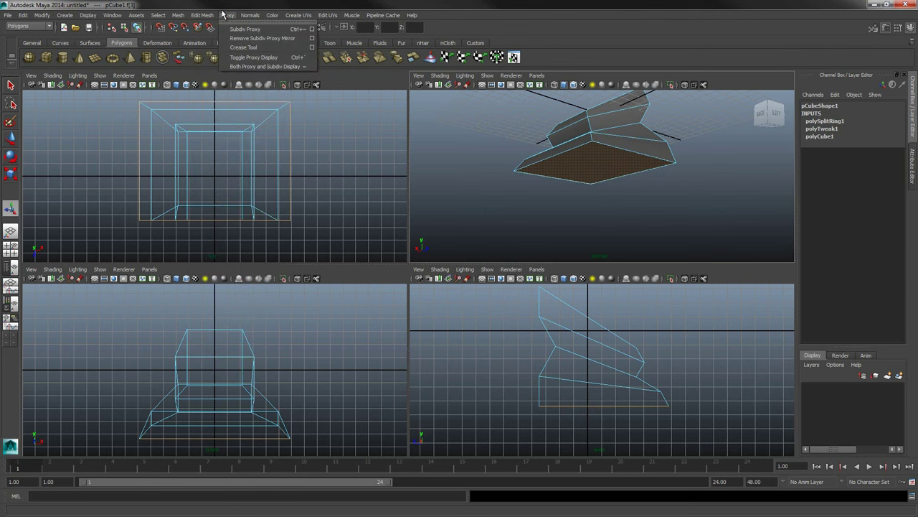
left_click(223, 2)
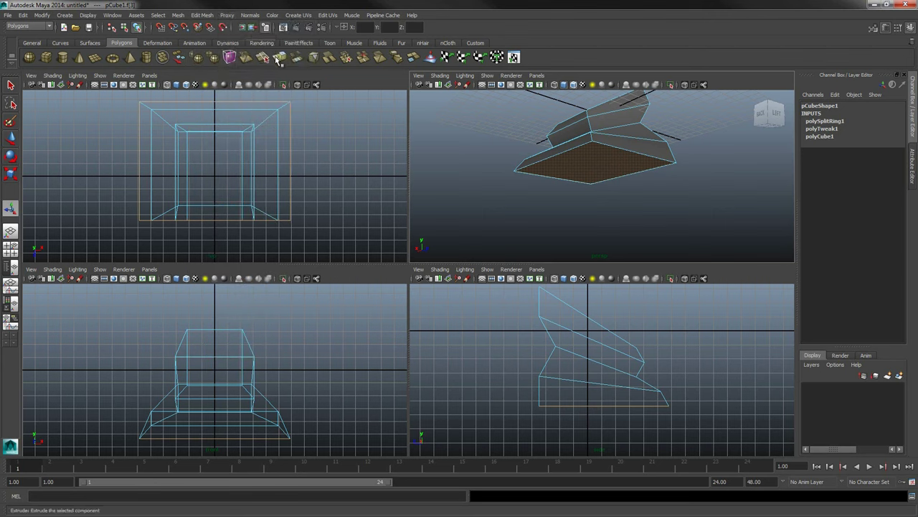
- Open the Extrude options for the selected bottom face and go through the divisions, smoothing angle and offset settings
left_click(204, 15)
left_click(286, 49)
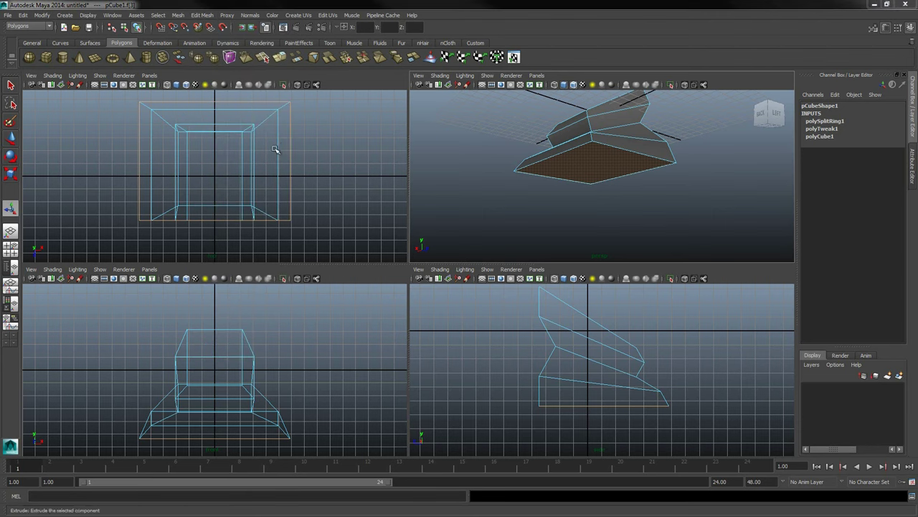
left_click_drag(917, 164, 352, 109)
left_click_drag(239, 113, 197, 113)
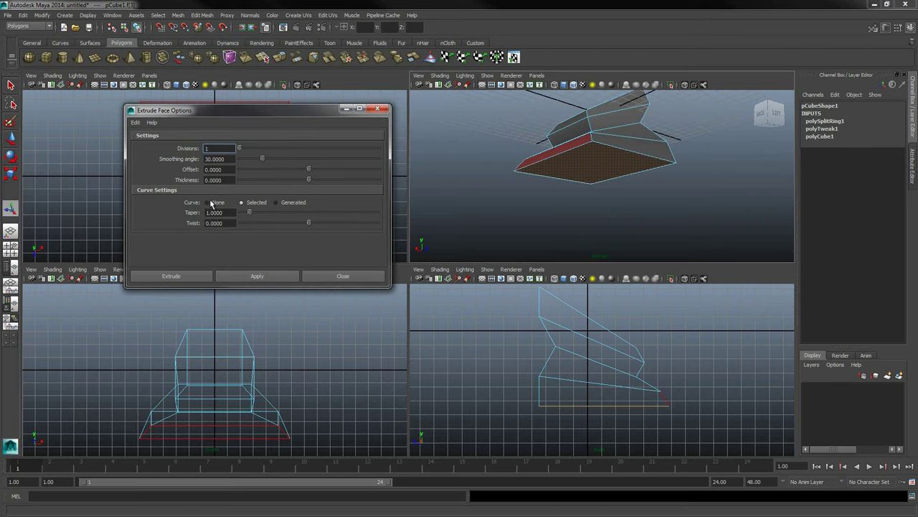
double_click(231, 159)
left_click(219, 149)
left_click(227, 171)
key("Tab")
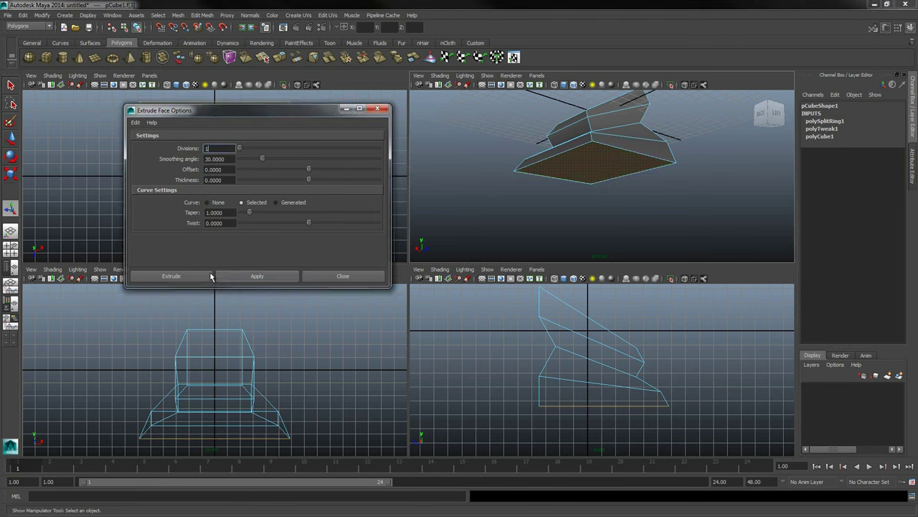
- Apply Extrude with 1 division to the bottom face, try a local Z translation of 2.78, and undo that translation
left_click(232, 276)
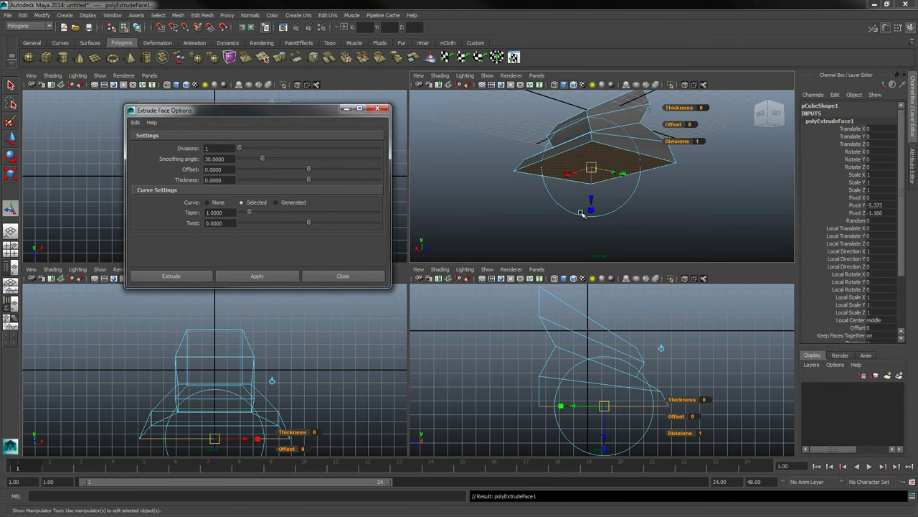
left_click_drag(590, 194, 591, 229)
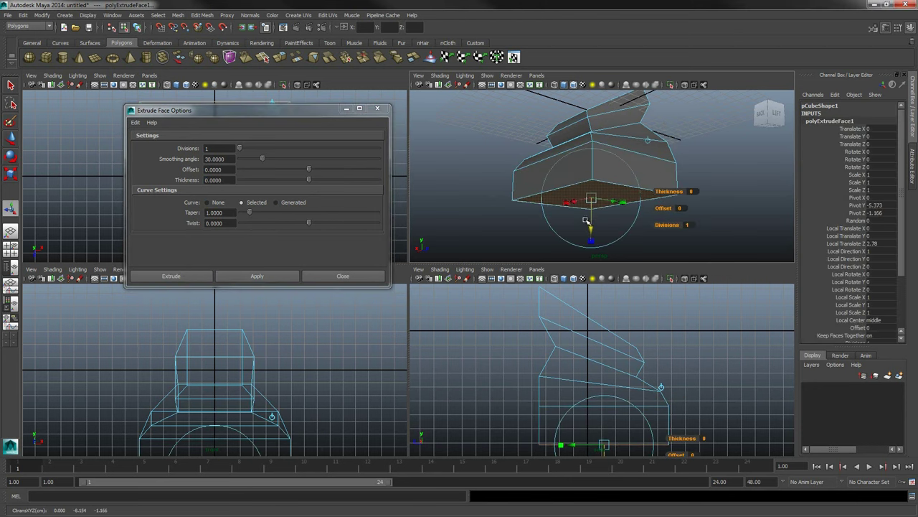
key("ctrl+z")
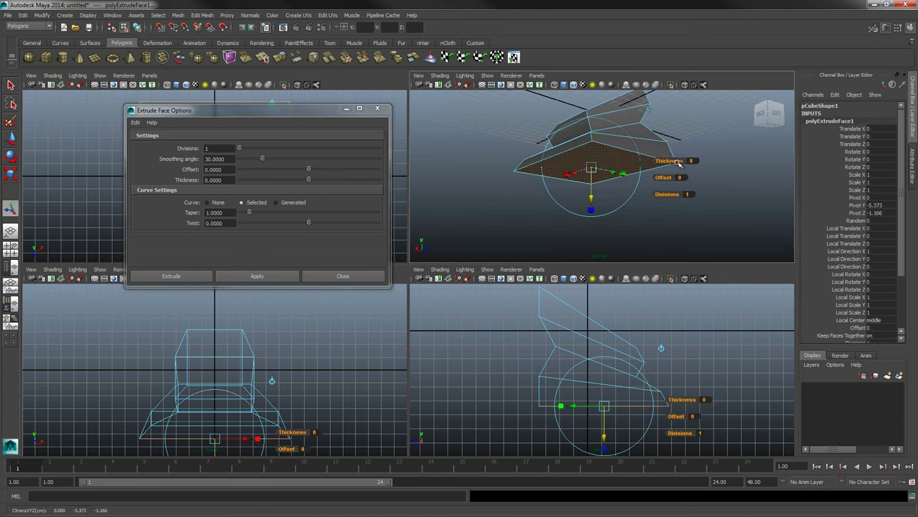
- Try a thickness of 3.8, an offset of 2.6 and 3 divisions on the bottom extrusion, and undo these changes
mouse_move(671, 162)
left_mouse_down()
mouse_move(696, 160)
mouse_move(684, 160)
left_mouse_up()
key("ctrl+z")
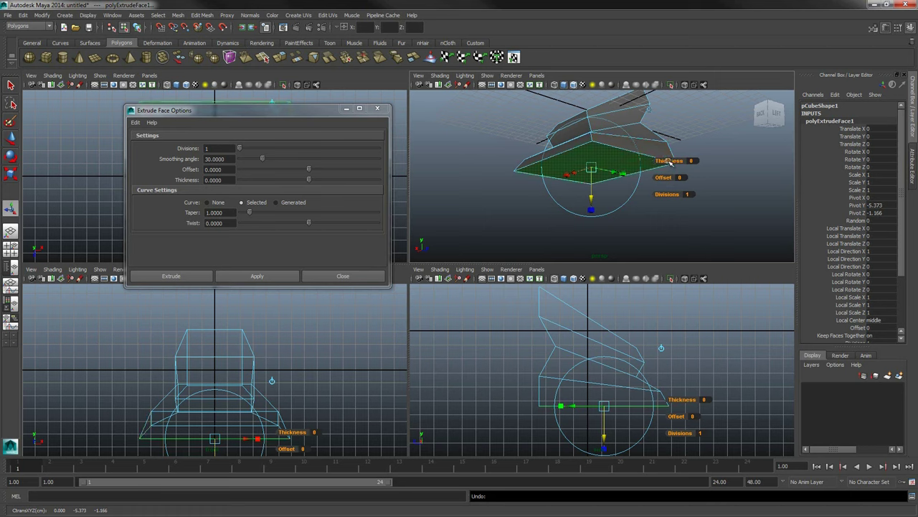
left_click_drag(668, 160, 674, 188)
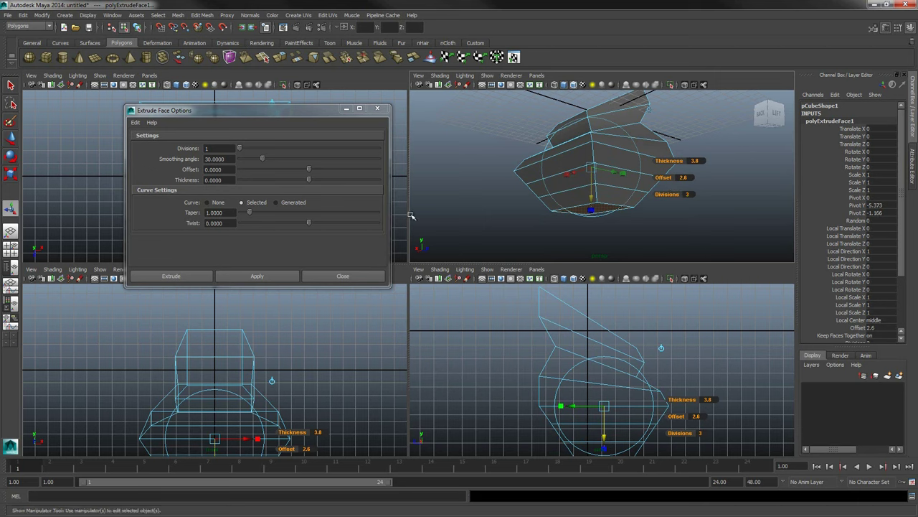
key("ctrl+z")
key("ctrl+z")
key("ctrl+z")
key("ctrl+z")
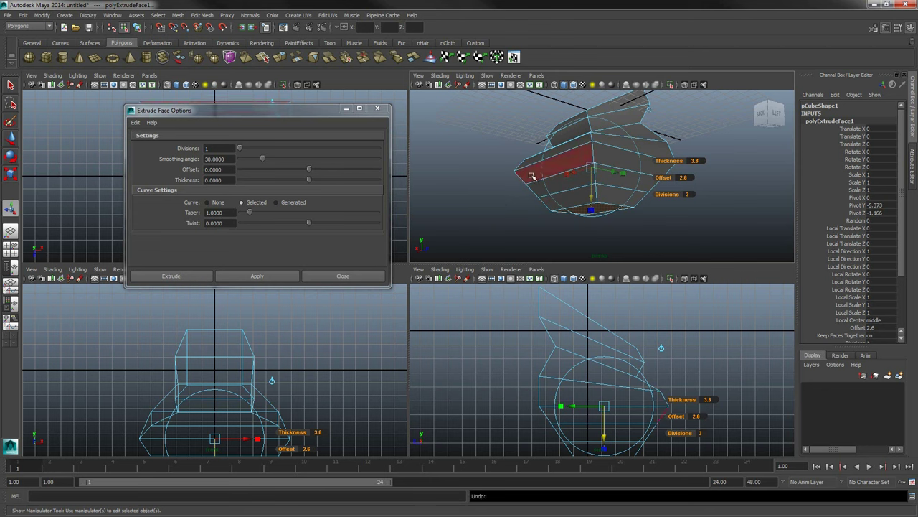
- Pull the bottom extrusion out to local Z 3.503, taper it to local X and Y scale 0.477, and set 3 divisions
left_click_drag(569, 177, 652, 213, "alt")
key("ctrl+z")
left_click_drag(570, 173, 652, 205, "alt")
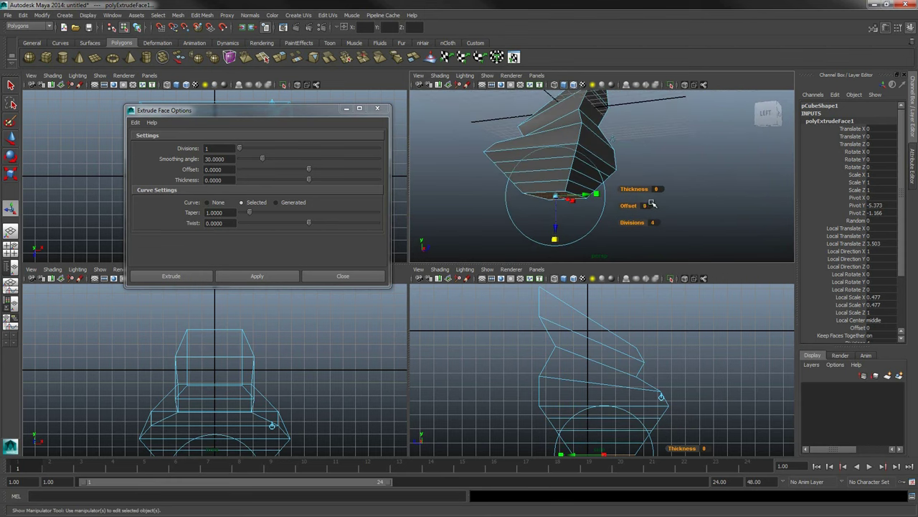
left_click(654, 223)
type("3")
key("Return")
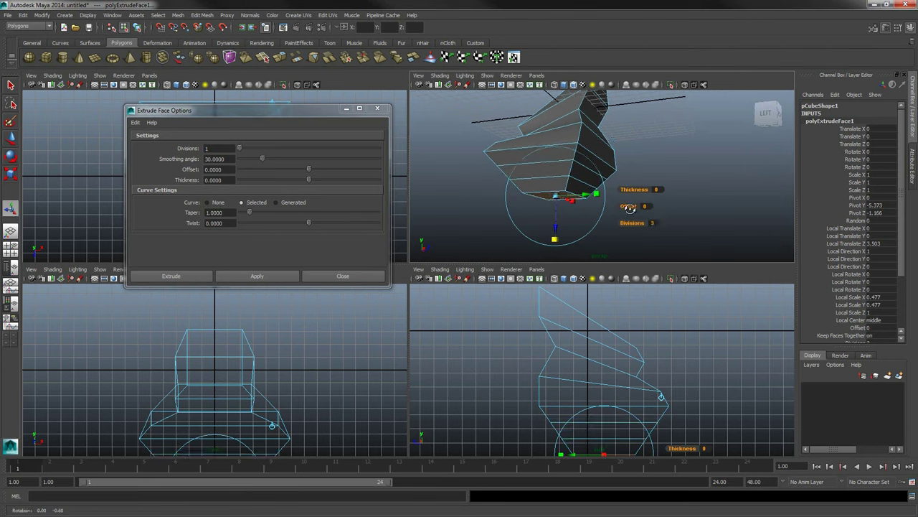
- Extrude the small bottom face again with a local Z translation of 3.984 and local X and Y scale of 0.383
left_click_drag(628, 208, 547, 198, "alt")
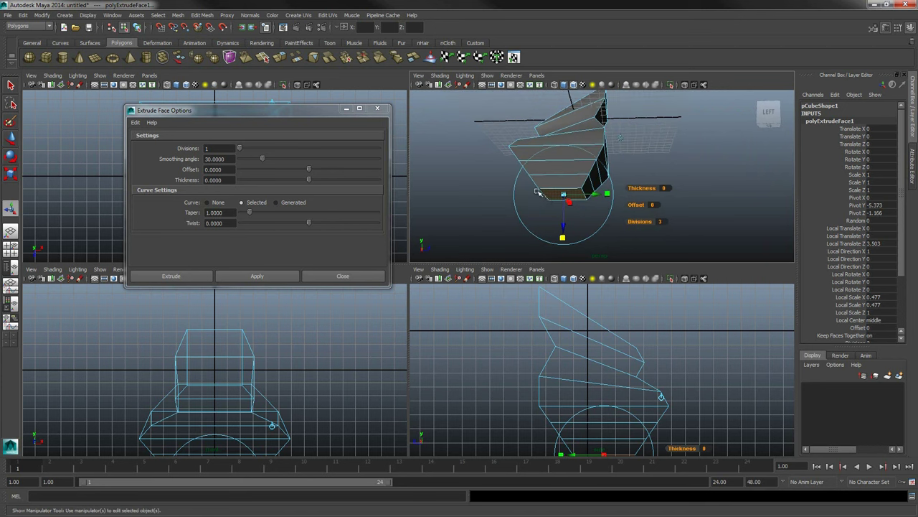
key("g")
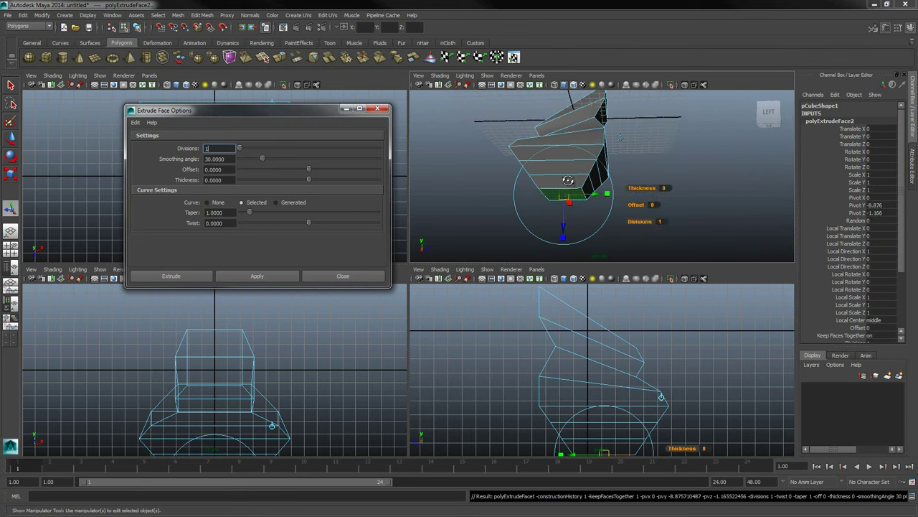
left_click_drag(552, 192, 586, 201, "alt")
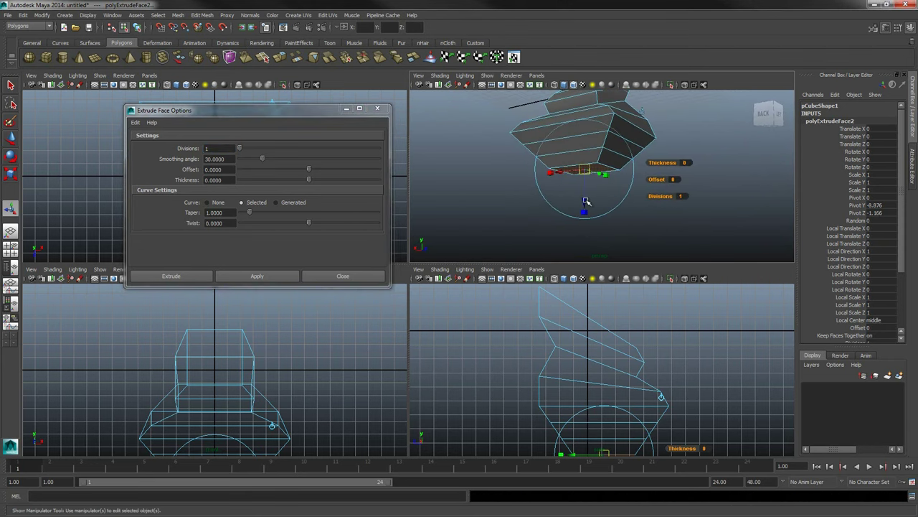
left_click_drag(585, 198, 629, 177)
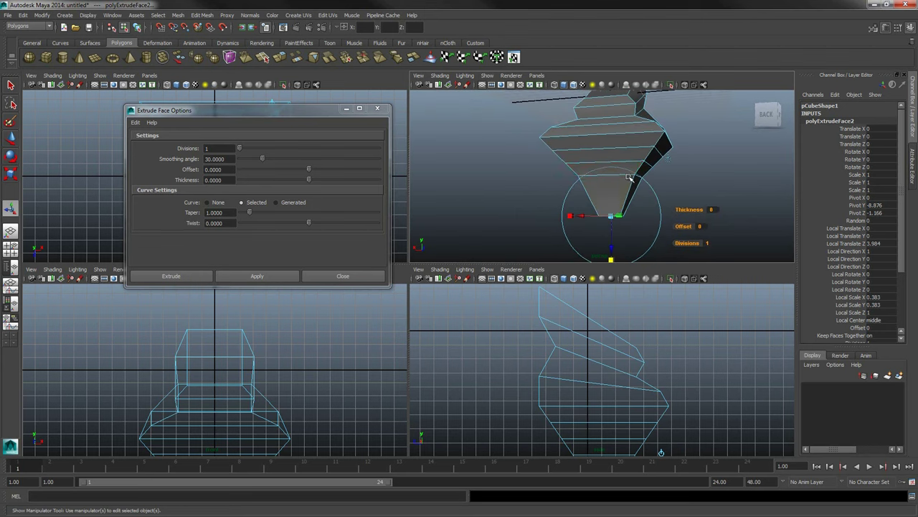
- Select the middle band of faces around the first bottom extrusion and extrude it inward with a thickness of -0.6
right_click(633, 154)
left_click_drag(633, 155, 563, 168, "alt")
mouse_move(564, 168)
middle_mouse_down("alt")
mouse_move(579, 174)
mouse_move(561, 178)
middle_mouse_up("alt")
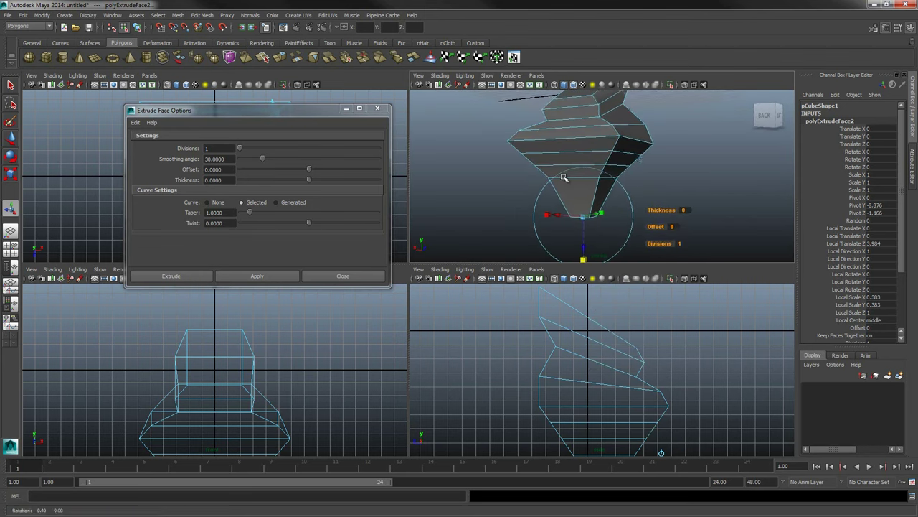
left_click(597, 160)
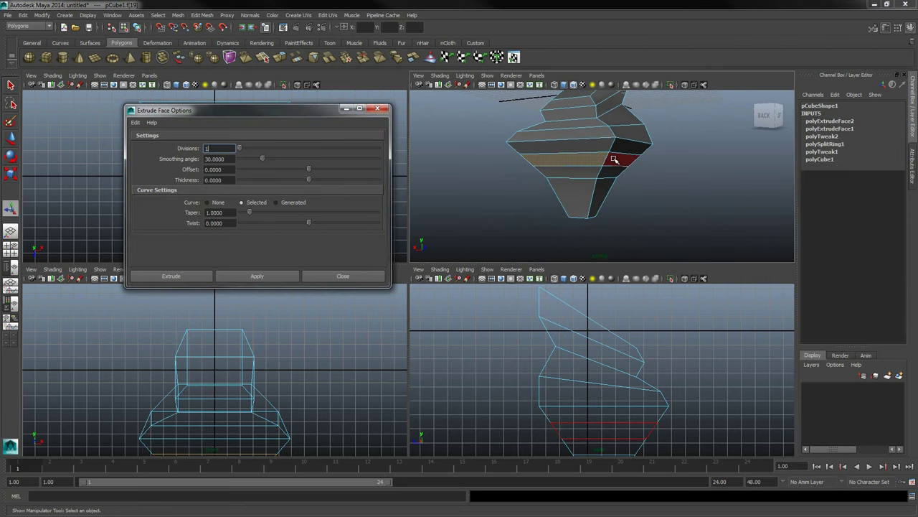
left_click_drag(614, 159, 537, 201, "alt")
right_click_drag(538, 201, 605, 193, "alt")
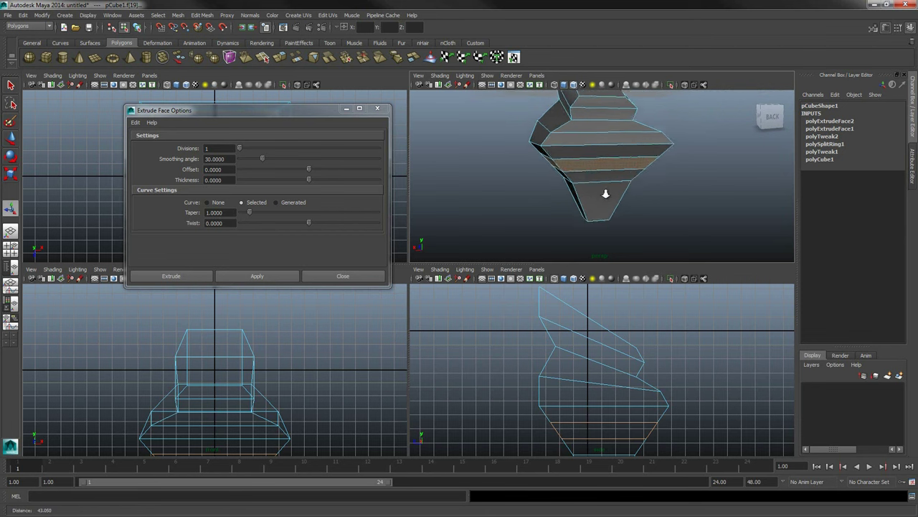
left_click_drag(606, 194, 600, 186, "alt")
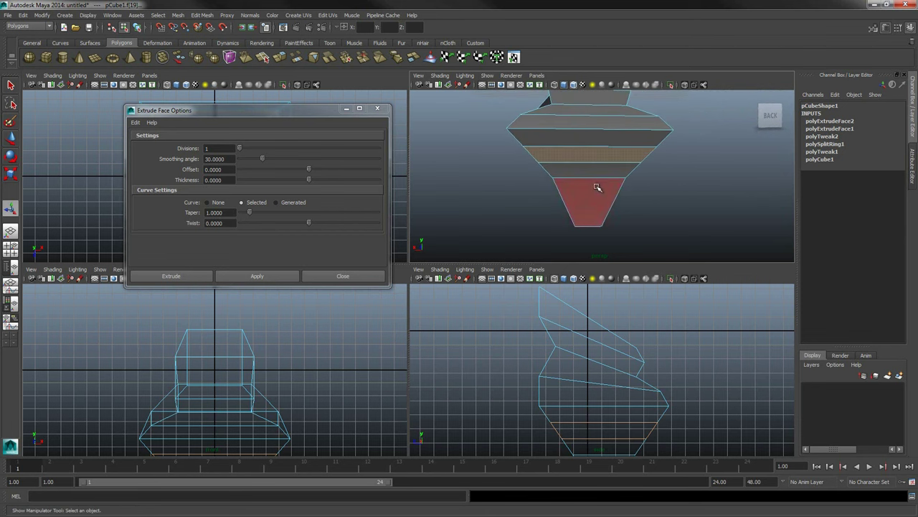
key("ctrl+e")
mouse_move(597, 188)
left_mouse_down("alt")
mouse_move(605, 178)
mouse_move(603, 198)
left_mouse_up("alt")
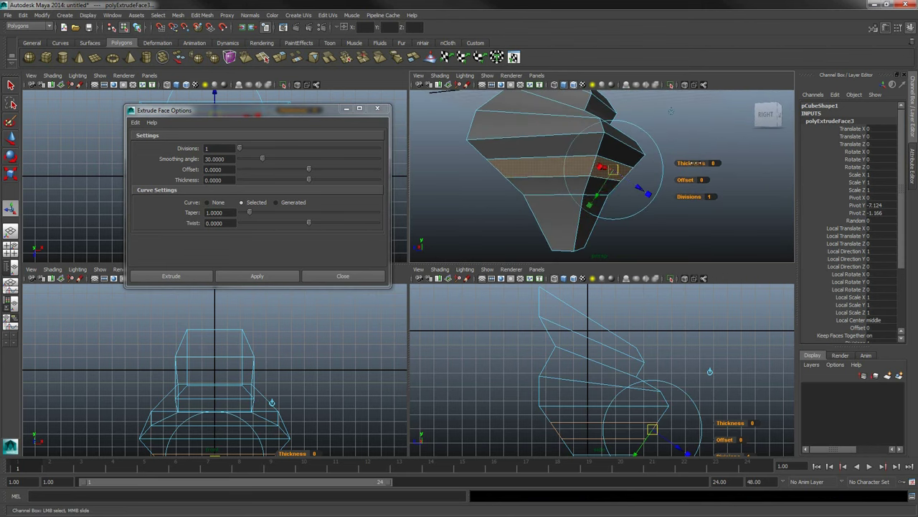
mouse_move(695, 162)
left_mouse_down()
mouse_move(707, 163)
mouse_move(687, 160)
left_mouse_up()
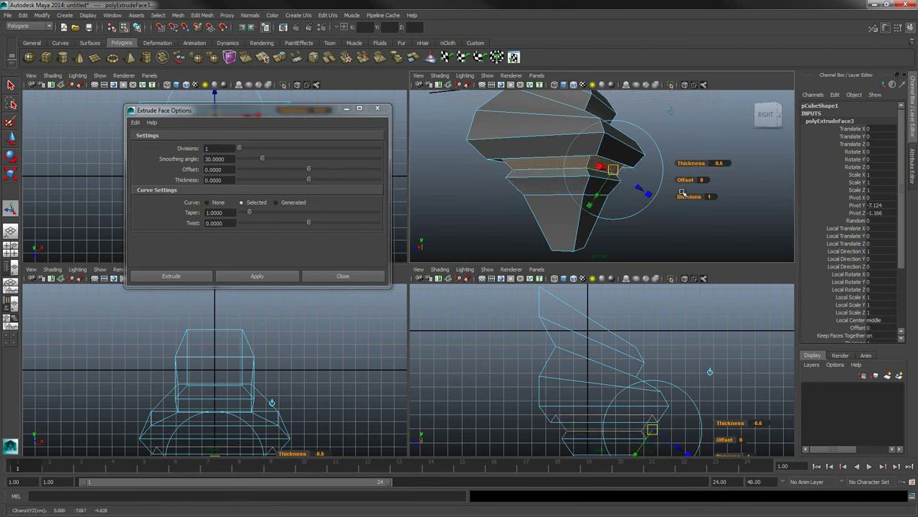
- Switch to edge mode and select the edges along the upper and lower rims of the inset band
right_click(592, 168)
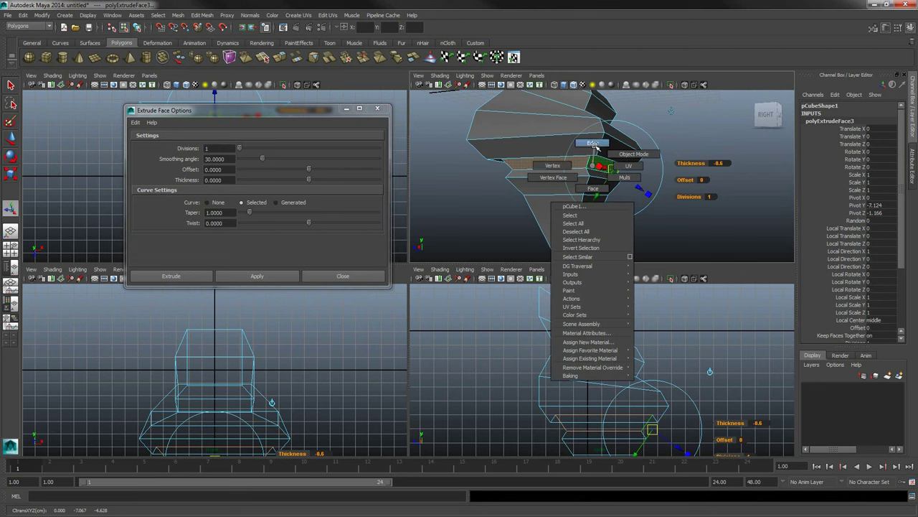
left_click(593, 143)
left_click(580, 174)
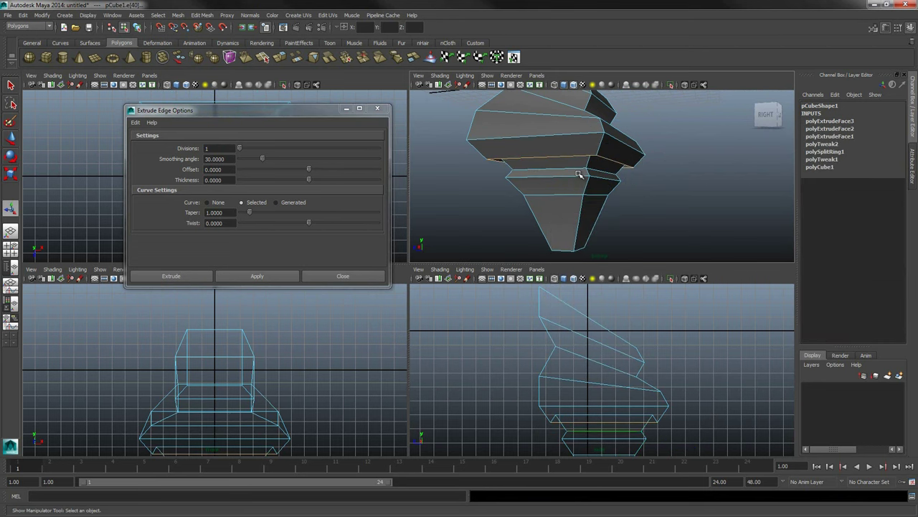
left_click(587, 175)
left_click_drag(591, 160, 600, 170, "alt")
middle_click_drag(601, 170, 632, 194, "alt")
left_click_drag(631, 195, 620, 229, "alt")
right_click_drag(620, 229, 650, 219, "alt")
left_click_drag(649, 218, 574, 196, "alt")
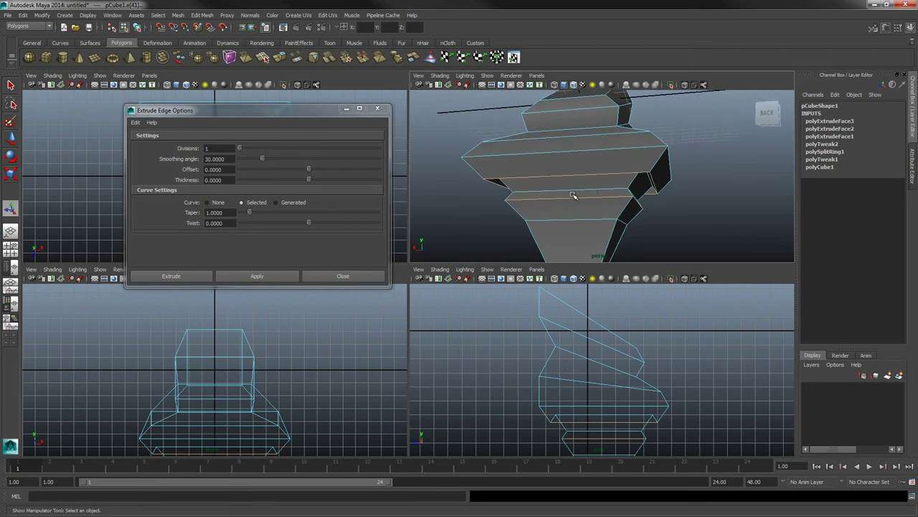
- Return to object mode, select the whole mesh and activate the Move tool
right_click_drag(573, 195, 617, 183)
right_click_drag(703, 179, 646, 185, "alt")
left_click_drag(646, 185, 663, 168, "alt")
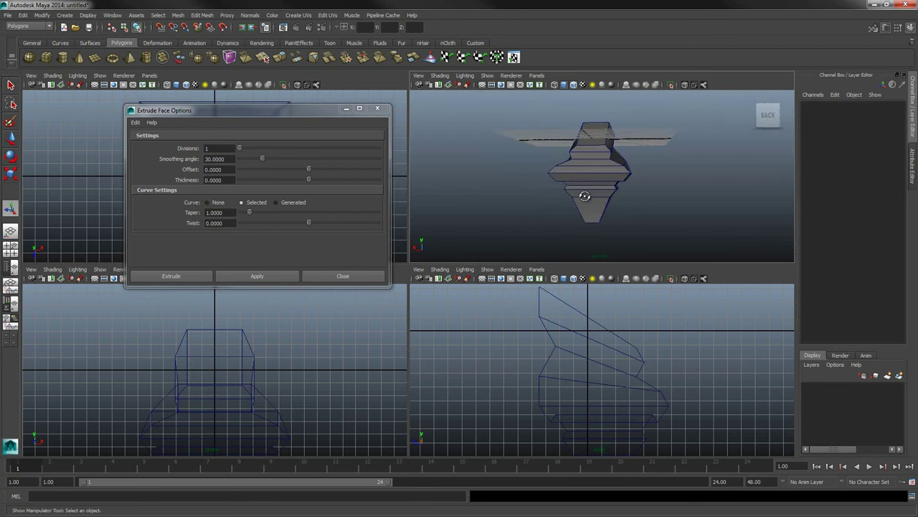
left_click(606, 170)
key("w")
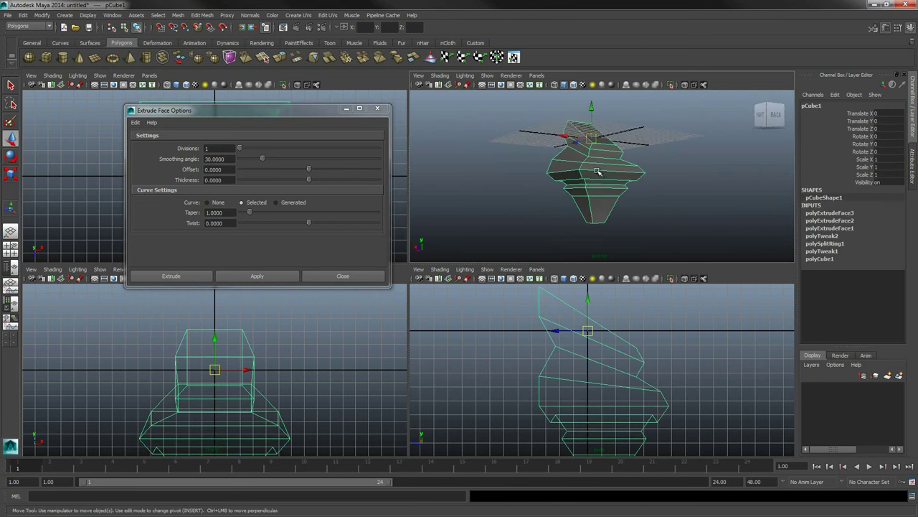
- Raise the whole mesh above the grid to a Y translation of 17.227
left_click_drag(594, 108, 578, 2)
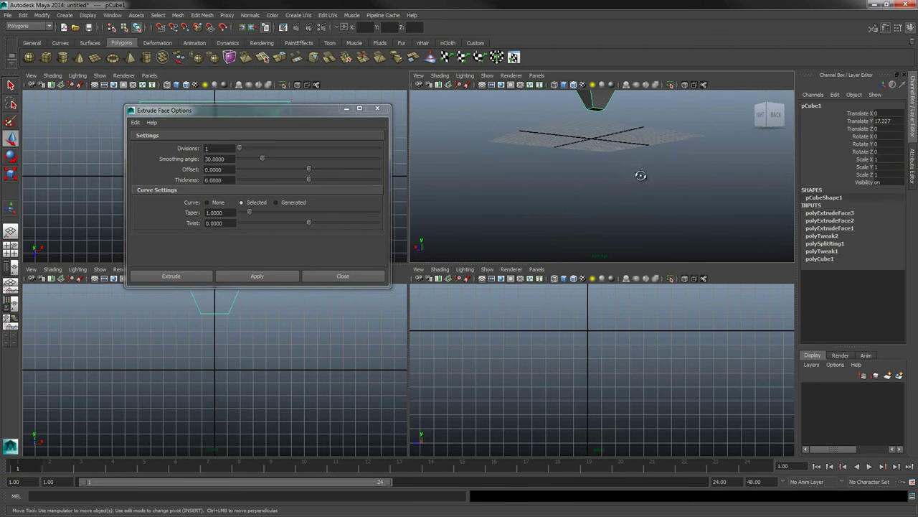
left_click_drag(641, 175, 625, 180, "alt")
middle_click_drag(625, 180, 629, 200, "alt")
left_click_drag(629, 201, 600, 183, "alt")
middle_click_drag(600, 182, 614, 159, "alt")
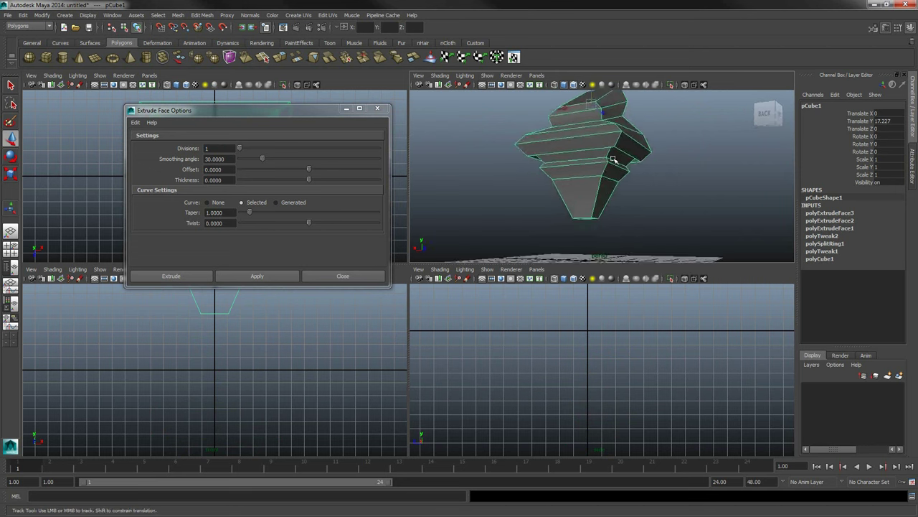
left_click_drag(614, 160, 578, 166, "alt")
- Extrude the front face of the lowest tapered section outward into a block and return to object mode
right_click_drag(597, 164, 598, 187)
left_click(603, 179)
left_click_drag(603, 185, 677, 209, "alt")
left_click(337, 109)
left_click(281, 57)
left_click(630, 203)
left_click_drag(622, 234, 587, 191, "alt")
left_click(556, 193, "shift")
right_click_drag(587, 193, 645, 188)
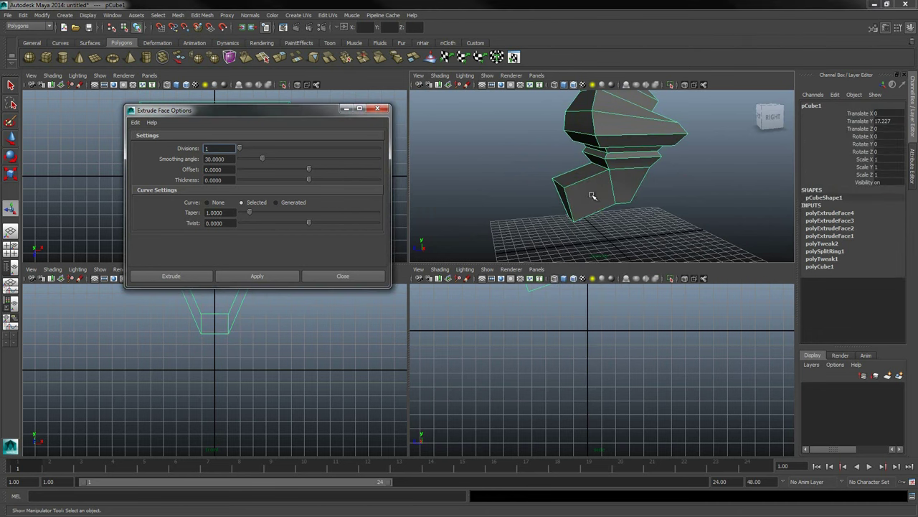
left_click_drag(592, 196, 625, 187, "alt")
left_click(644, 195)
key("z")
key("z")
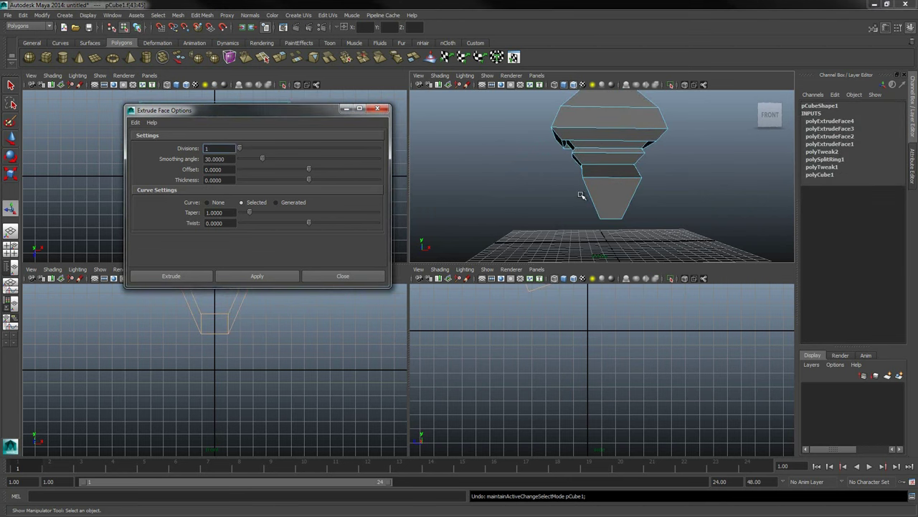
left_click_drag(567, 195, 613, 185, "alt")
key("z")
right_click_drag(614, 184, 642, 169)
left_click_drag(617, 179, 610, 186, "alt")
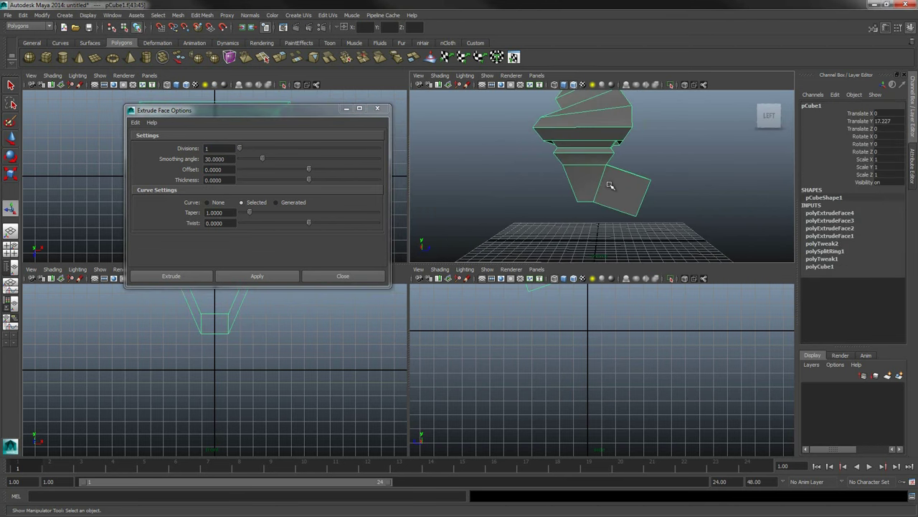
key("g")
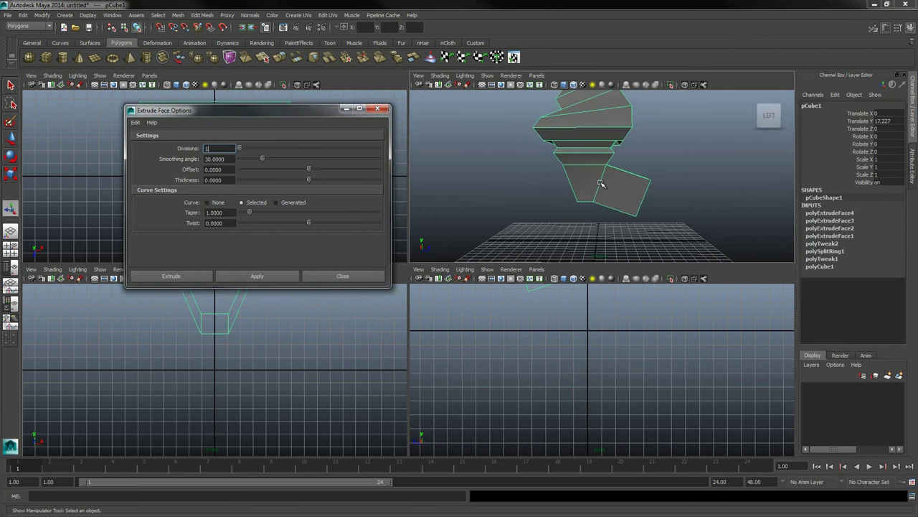
left_click_drag(578, 183, 600, 193, "alt")
key("z")
key("g")
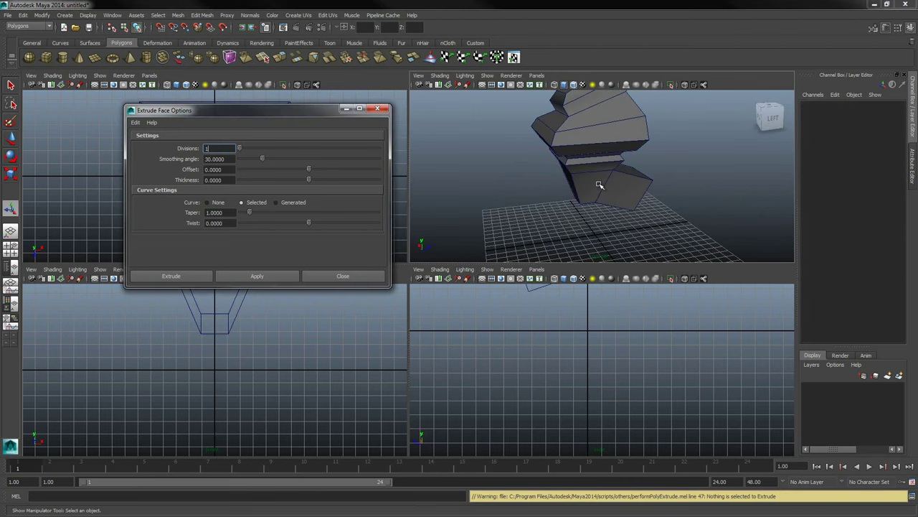
left_click(600, 185)
left_click_drag(605, 182, 629, 171, "alt")
- Use the Insert Edge Loop Tool with its settings shown to add an edge loop around the extruded block near its base
key("space")
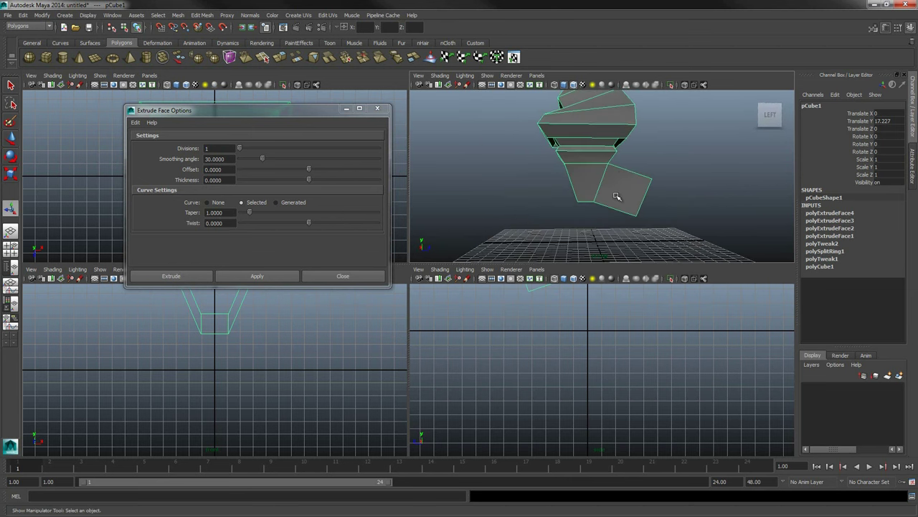
key("space")
left_click(579, 219)
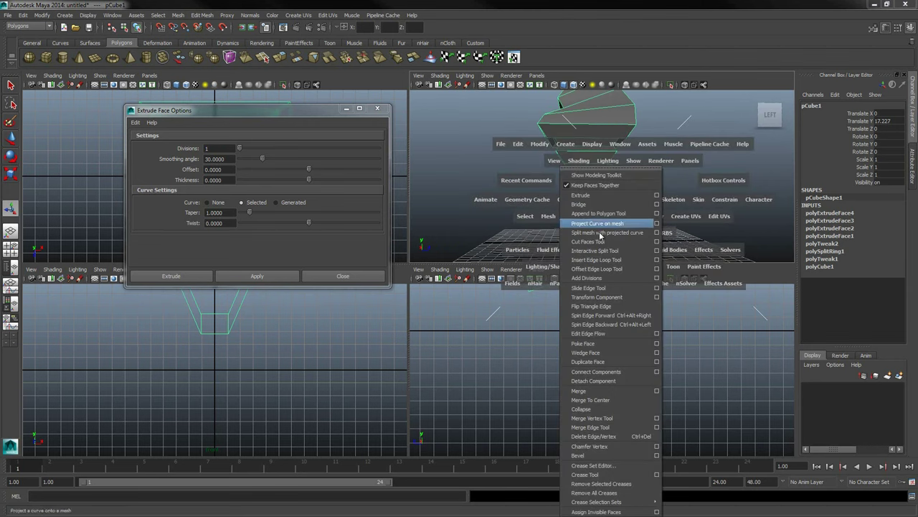
left_click(657, 260)
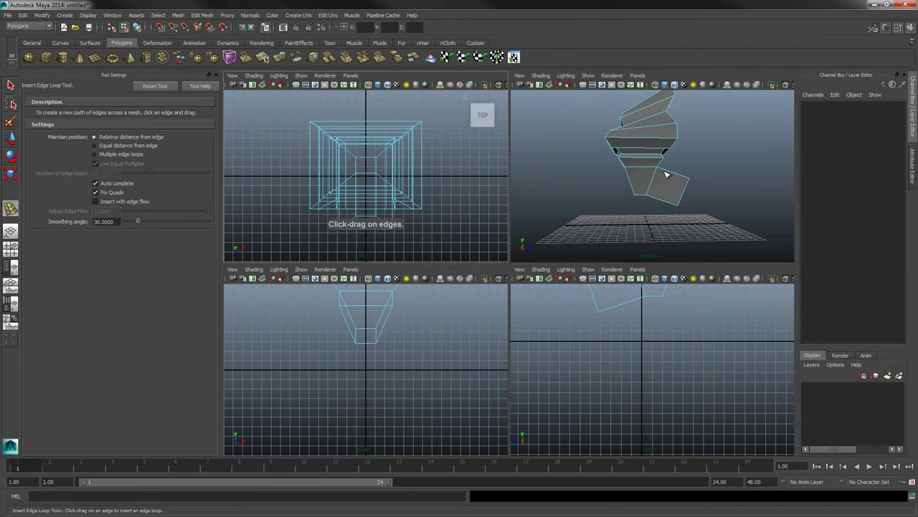
left_click_drag(666, 175, 665, 172)
key("w")
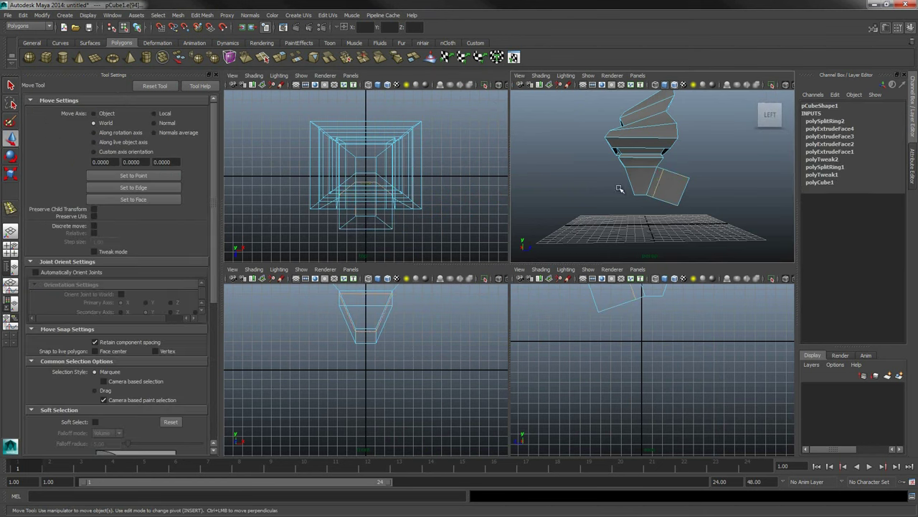
- Switch to face mode and select the two opposite side faces of the block beyond the new edge loop
left_click(561, 193)
left_click_drag(587, 184, 614, 187, "alt")
right_click_drag(662, 184, 665, 205)
left_click(665, 191)
left_click_drag(545, 224, 632, 193, "alt")
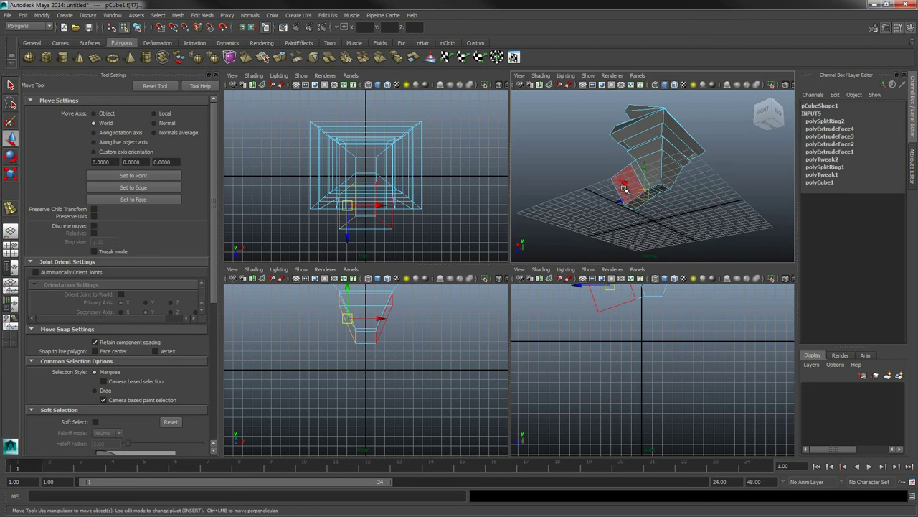
left_click(625, 188, "shift")
left_click_drag(525, 213, 631, 245, "alt")
left_click(293, 59)
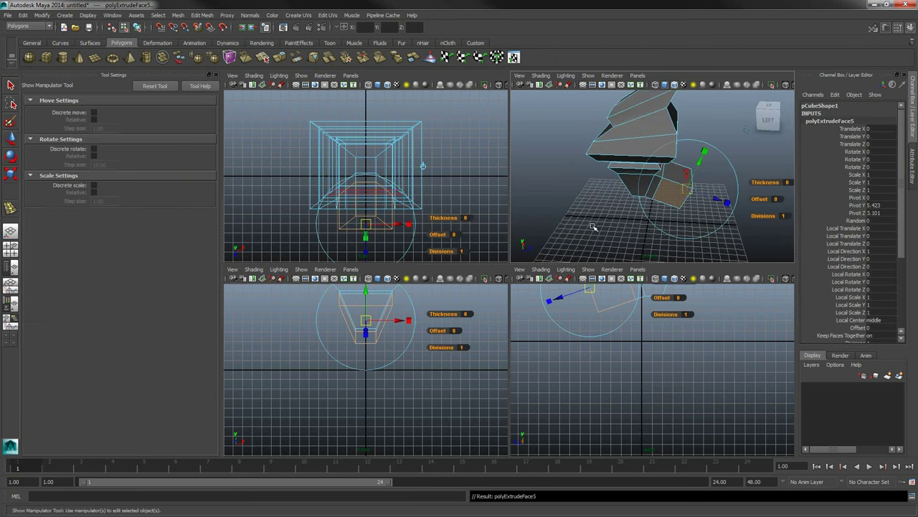
left_click_drag(674, 201, 689, 217, "alt")
key("ctrl+z")
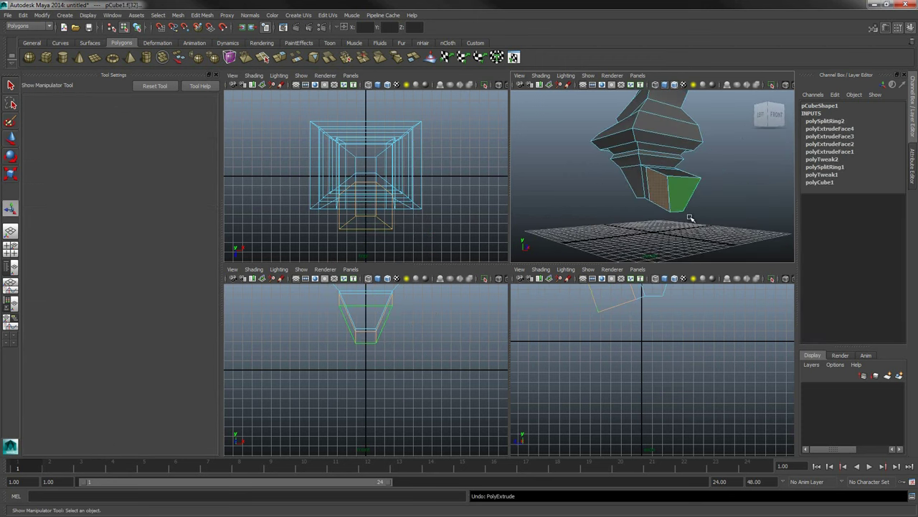
left_click_drag(614, 217, 628, 208, "alt")
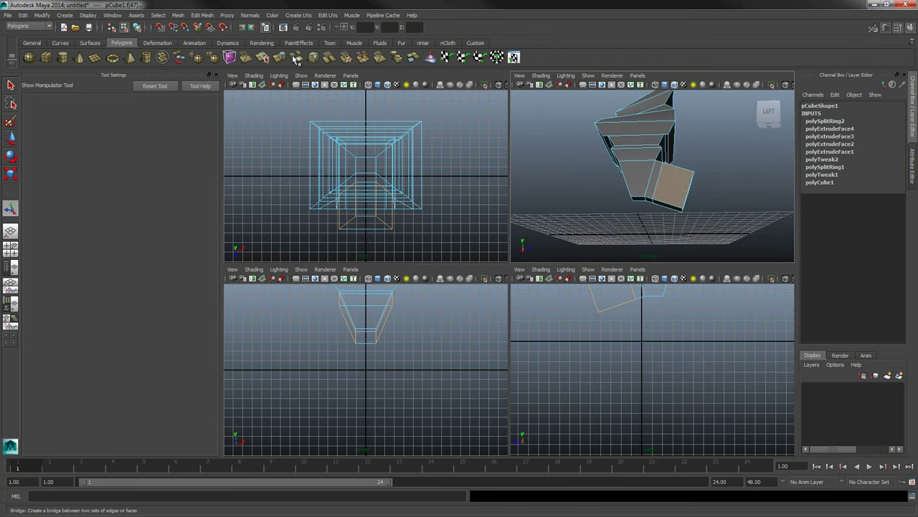
left_click(285, 57)
left_click_drag(689, 205, 579, 214, "alt")
left_click_drag(690, 181, 566, 212, "alt")
key("ctrl+z")
key("ctrl+z")
- Extrude the selected side faces of the block outward and return to object mode
key("ctrl+e")
left_click_drag(645, 211, 687, 199, "alt")
middle_click_drag(687, 199, 657, 194, "alt")
key("q")
right_click_drag(663, 197, 693, 190)
- Examine the extruded side blocks and the gap behind them from several angles
left_click_drag(692, 190, 612, 186, "alt")
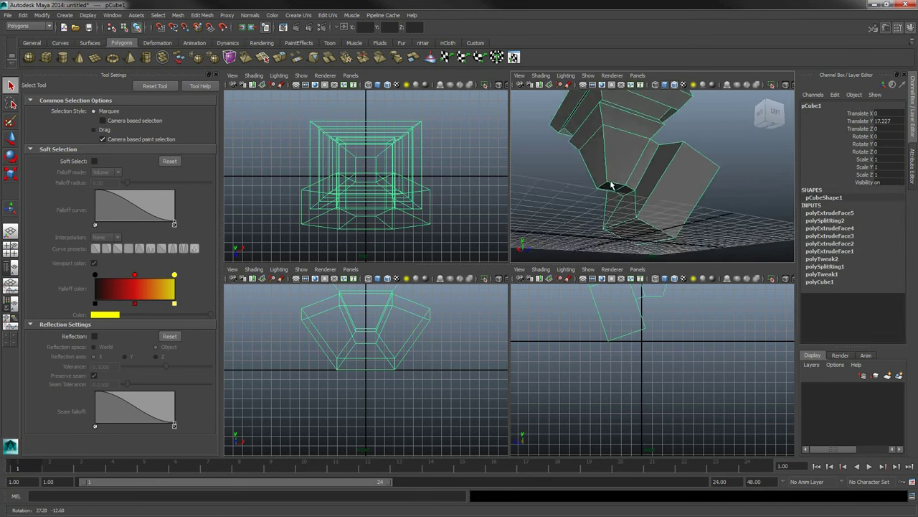
middle_click_drag(611, 186, 600, 219, "alt")
right_click_drag(599, 220, 648, 198, "alt")
left_click_drag(648, 197, 689, 165, "alt")
right_click_drag(689, 165, 661, 147, "alt")
left_click_drag(660, 147, 701, 182, "alt")
middle_click_drag(701, 182, 703, 205, "alt")
left_click_drag(703, 205, 594, 194, "alt")
left_click(706, 213)
left_click(655, 179)
left_click(713, 200)
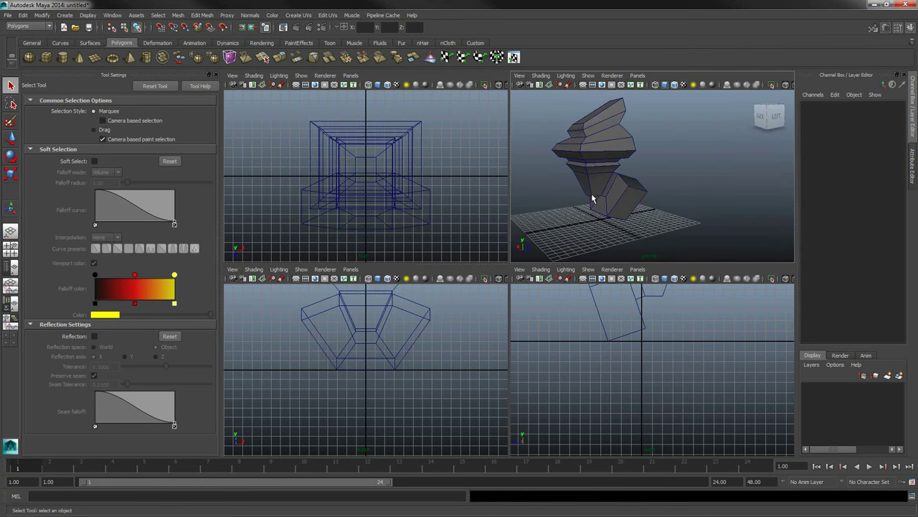
left_click_drag(590, 198, 607, 193, "alt")
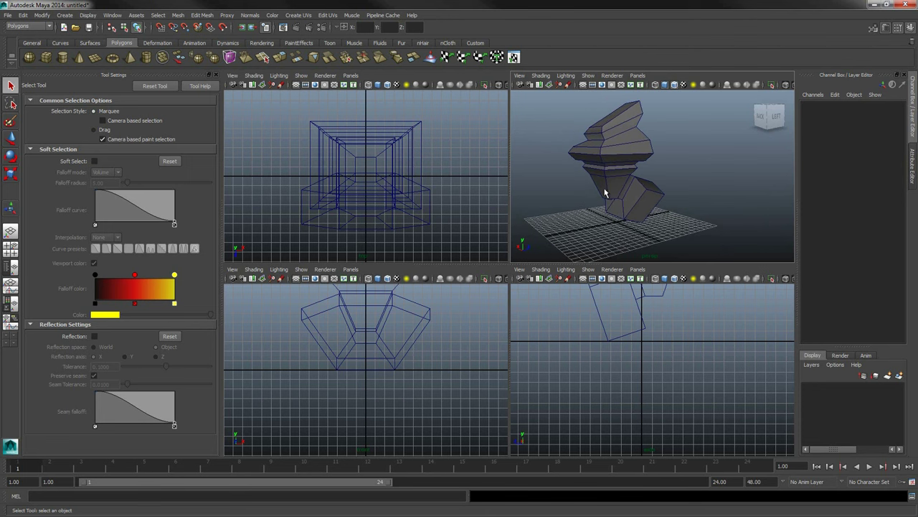
right_click_drag(608, 188, 647, 196, "alt")
left_click_drag(648, 197, 652, 181, "alt")
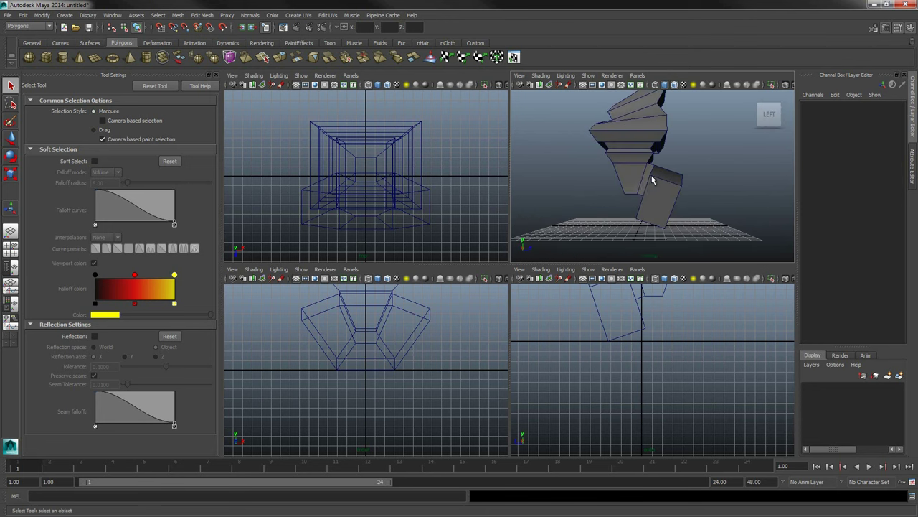
left_click(657, 184)
middle_click_drag(662, 186, 664, 198, "alt")
left_click_drag(663, 197, 645, 208, "alt")
- Close the tool settings and move the front face between the two side blocks outward from the mesh
key("space")
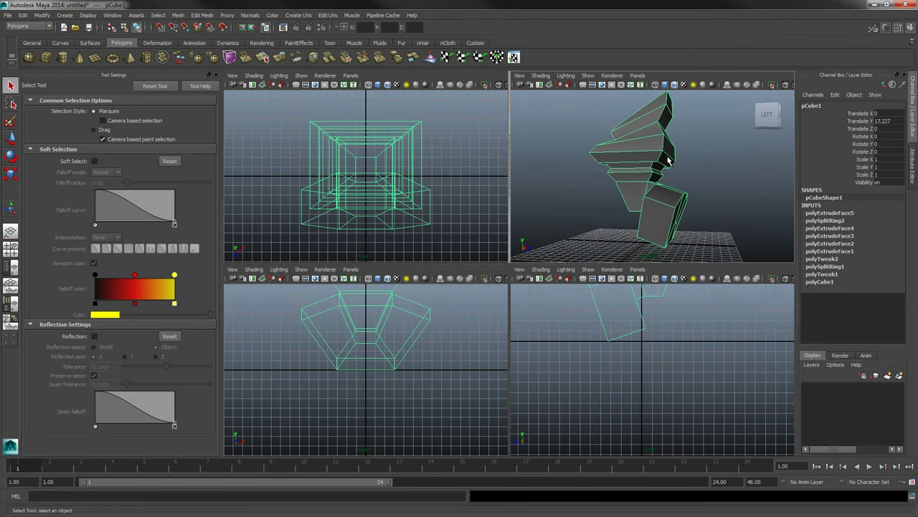
left_click(217, 75)
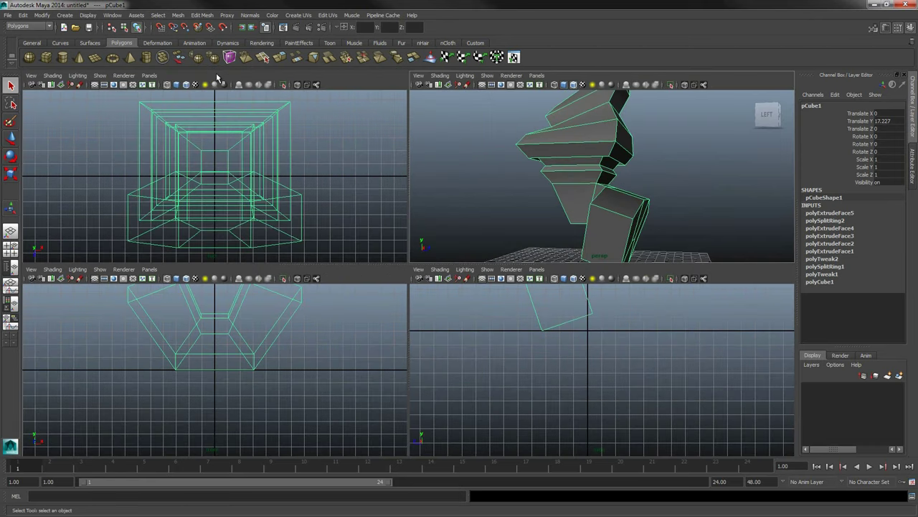
mouse_move(561, 172)
left_mouse_down("alt")
mouse_move(662, 251)
mouse_move(630, 189)
mouse_move(576, 164)
mouse_move(670, 185)
mouse_move(567, 176)
left_mouse_up("alt")
right_click_drag(623, 168, 623, 189)
left_click(650, 183)
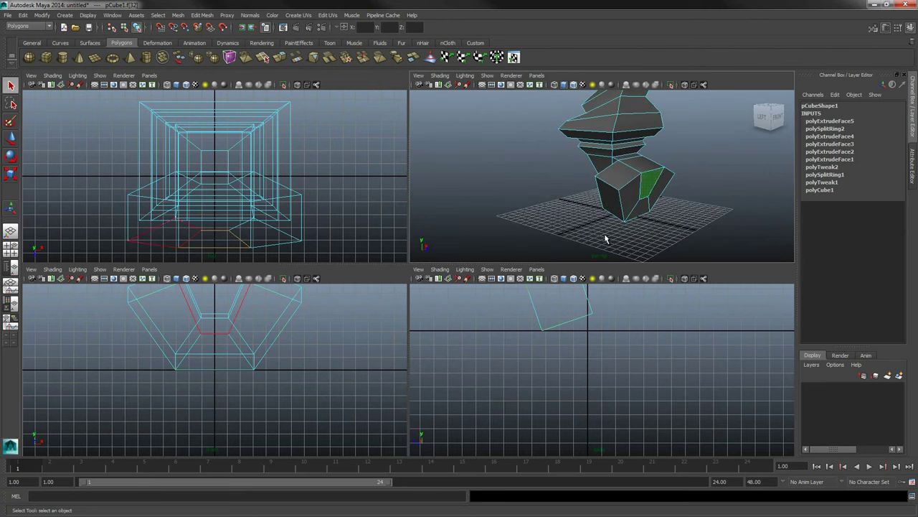
key("w")
left_click_drag(600, 236, 671, 213, "alt")
left_click_drag(673, 178, 695, 183)
left_click_drag(682, 193, 423, 70, "alt")
left_click(614, 153)
left_click(593, 150)
left_click(202, 15)
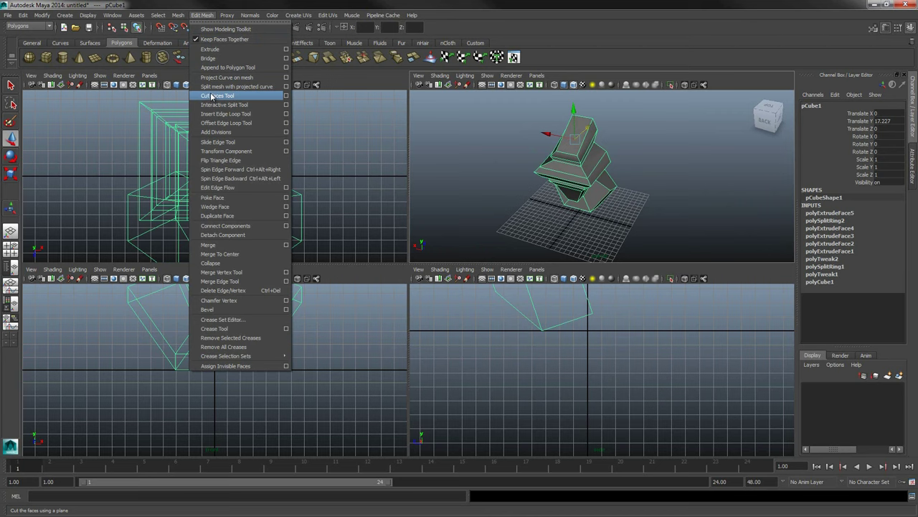
left_click(539, 133)
middle_click_drag(521, 135, 528, 130, "alt")
key("space")
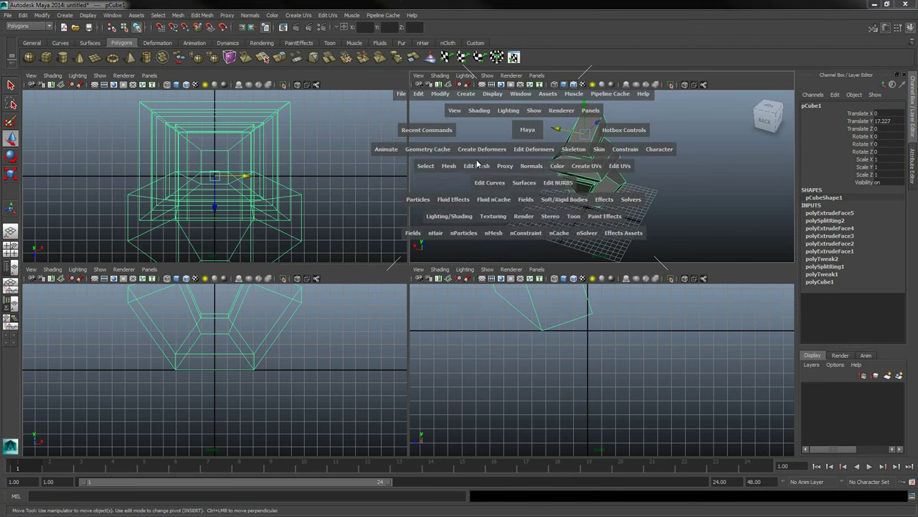
left_click(477, 165)
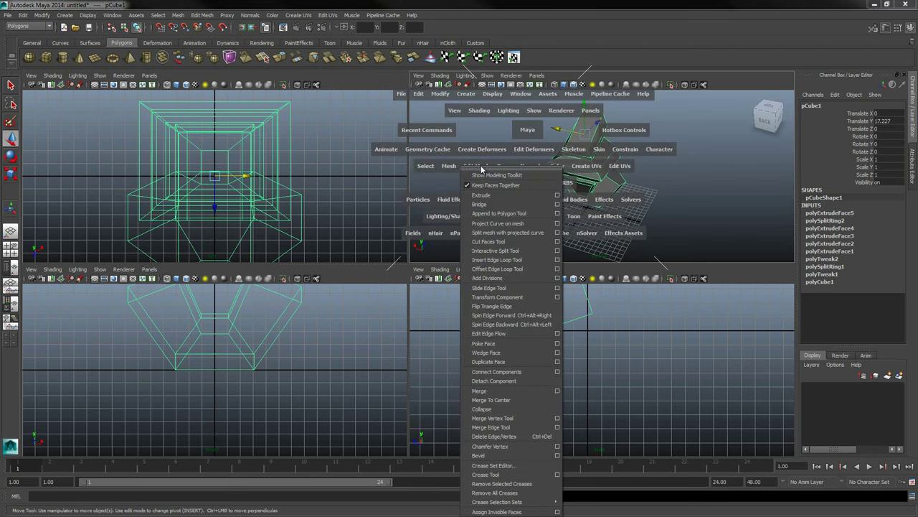
left_click(511, 243)
left_click_drag(596, 217, 617, 211, "alt")
right_click_drag(617, 211, 581, 216, "alt")
left_click_drag(580, 215, 607, 208, "alt")
right_click_drag(607, 208, 597, 191, "alt")
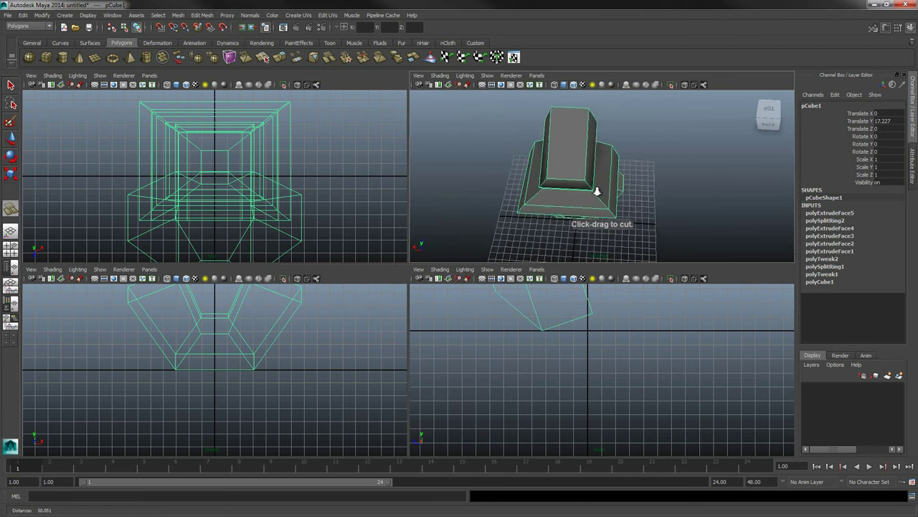
mouse_move(597, 192)
left_mouse_down("alt")
mouse_move(557, 143)
mouse_move(620, 174)
mouse_move(556, 145)
mouse_move(607, 190)
left_mouse_up("alt")
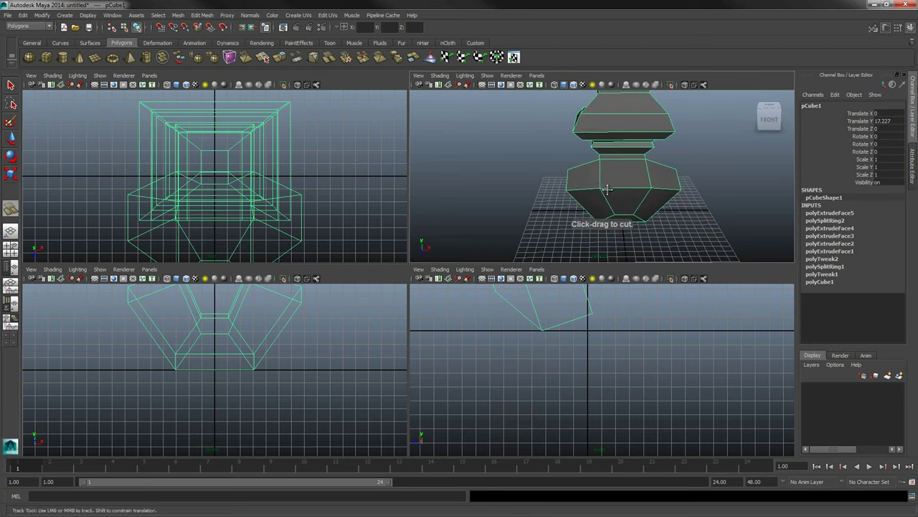
middle_click_drag(607, 189, 611, 136, "alt")
left_click_drag(611, 136, 633, 170, "alt")
middle_click_drag(633, 170, 567, 147, "alt")
key("q")
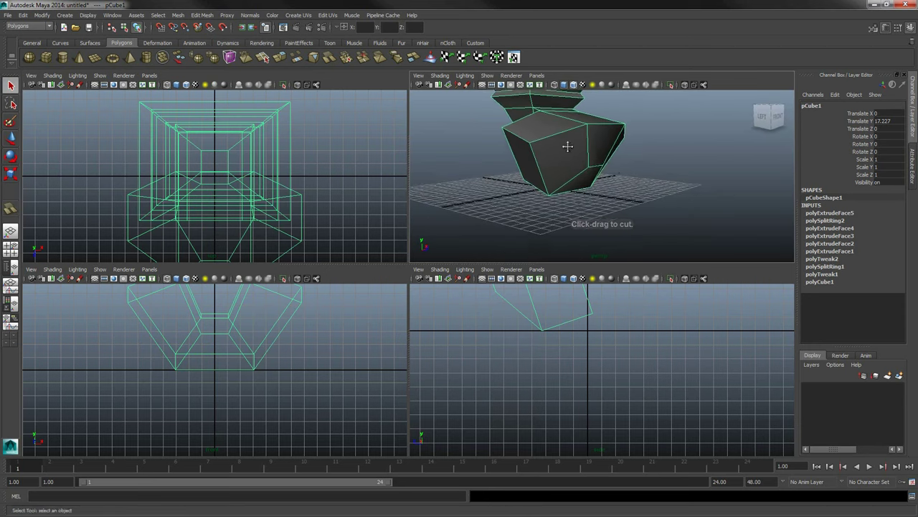
mouse_move(567, 146)
left_mouse_down("alt")
mouse_move(615, 196)
mouse_move(562, 156)
left_mouse_up("alt")
right_click_drag(561, 156, 514, 131, "alt")
left_click_drag(513, 130, 600, 147, "alt")
key("space")
left_click(526, 184)
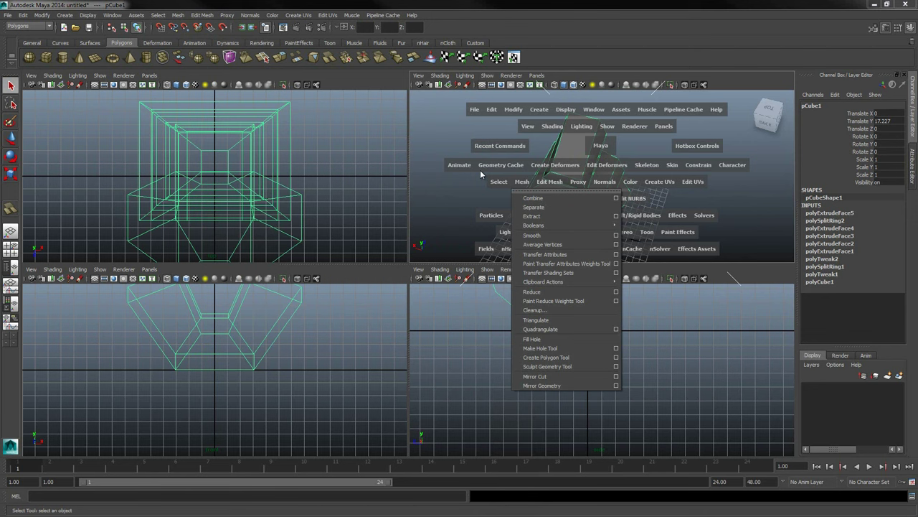
left_click(178, 16)
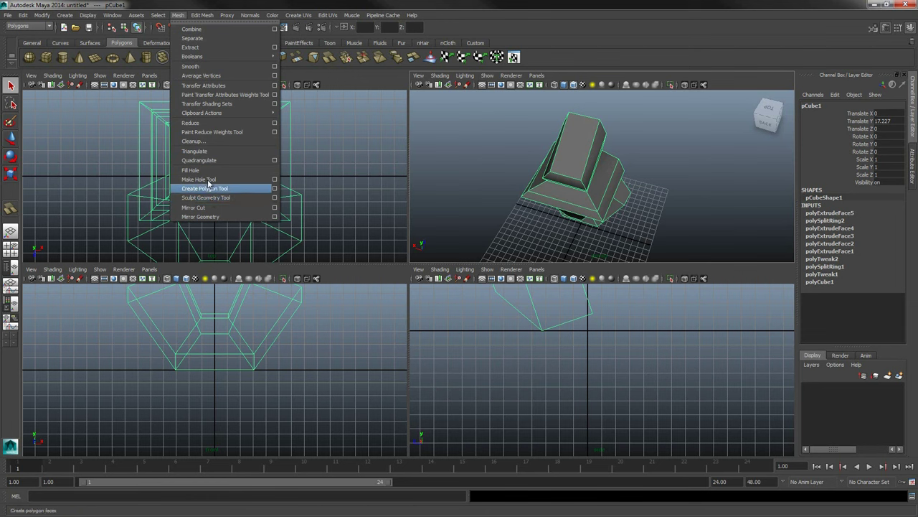
mouse_move(203, 10)
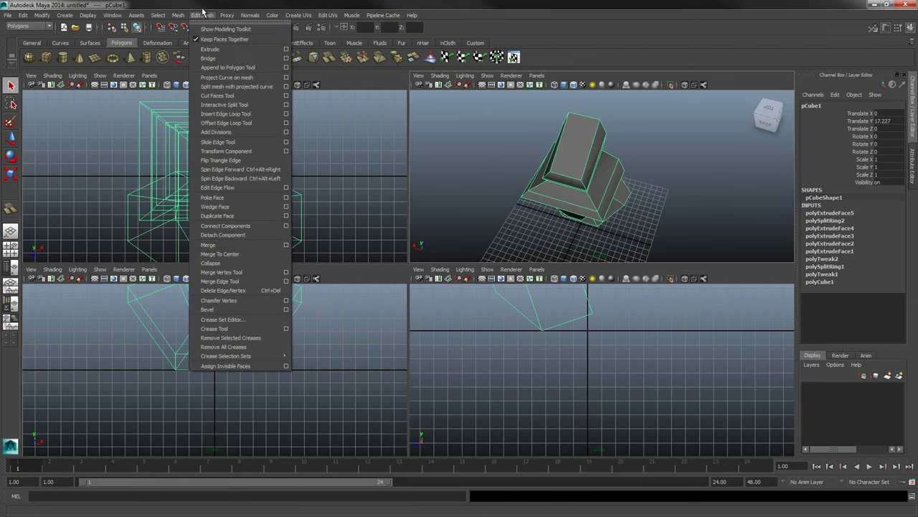
left_click(228, 95)
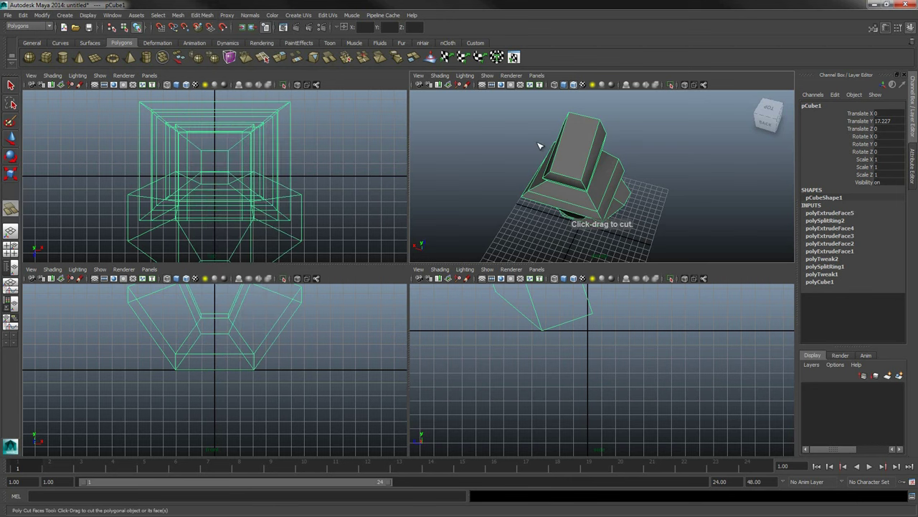
left_click_drag(602, 200, 627, 199, "alt")
scroll(627, 198, "up", 2)
mouse_move(595, 166)
left_mouse_down("alt")
mouse_move(600, 189)
mouse_move(609, 184)
mouse_move(595, 179)
left_mouse_up("alt")
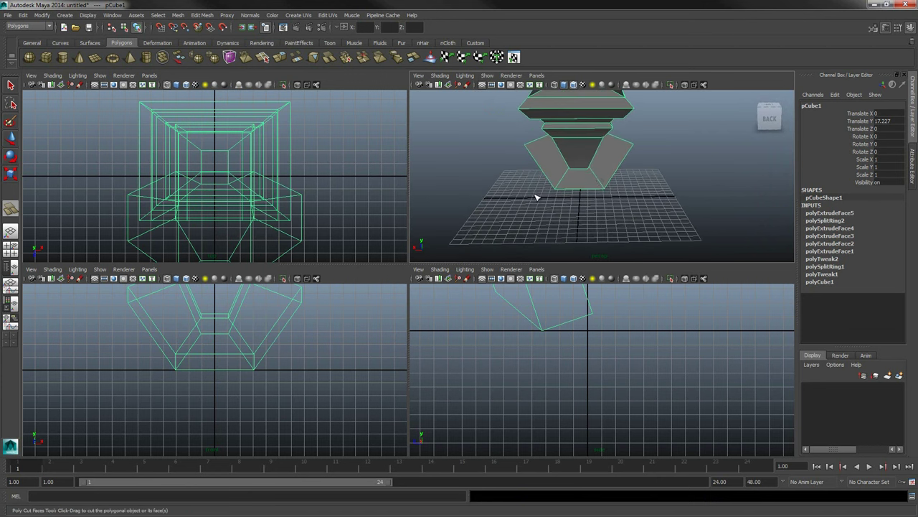
key("q")
- Cut the mesh's faces along the ZX plane using the Cut Faces options, leaving the options open
left_click_drag(547, 184, 527, 162, "alt")
left_click(204, 15)
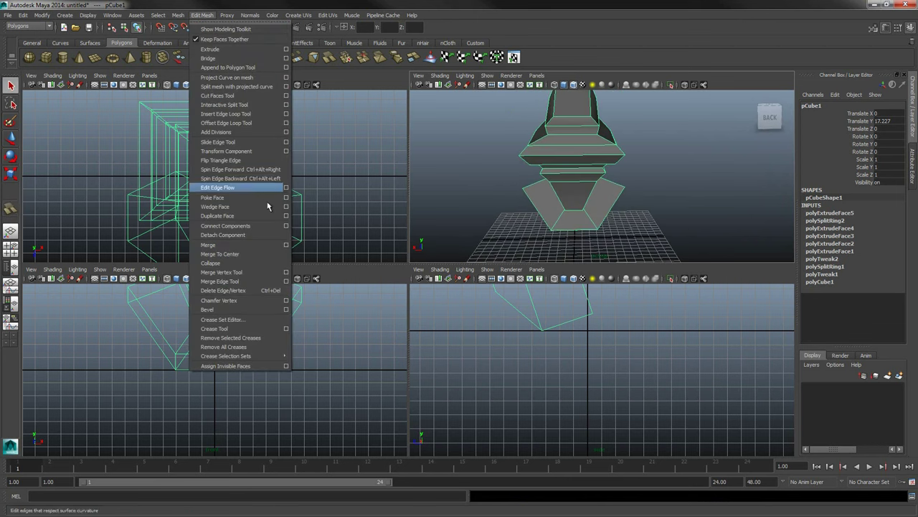
left_click(285, 96)
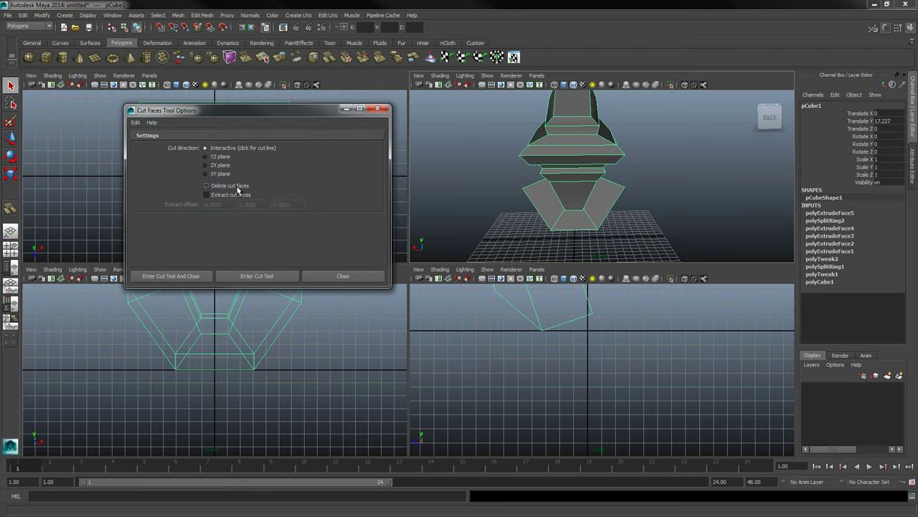
left_click(215, 156)
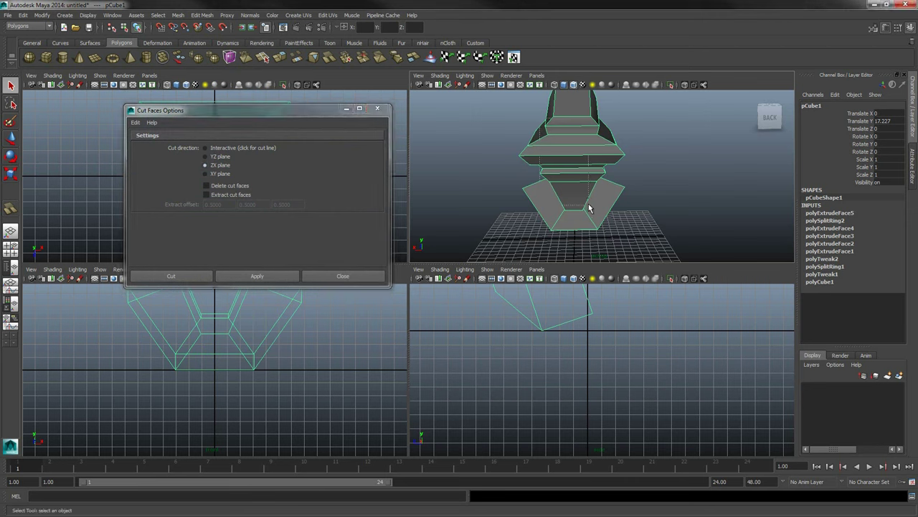
left_click_drag(590, 208, 524, 161, "alt")
left_click(256, 276)
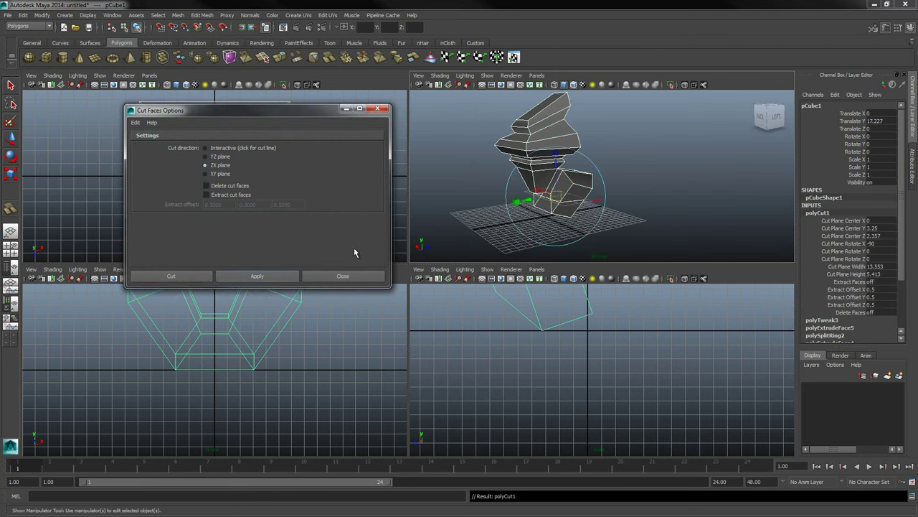
- Reselect the mesh, make a second ZX-plane cut through its faces and close the options
left_click_drag(585, 164, 545, 139, "alt")
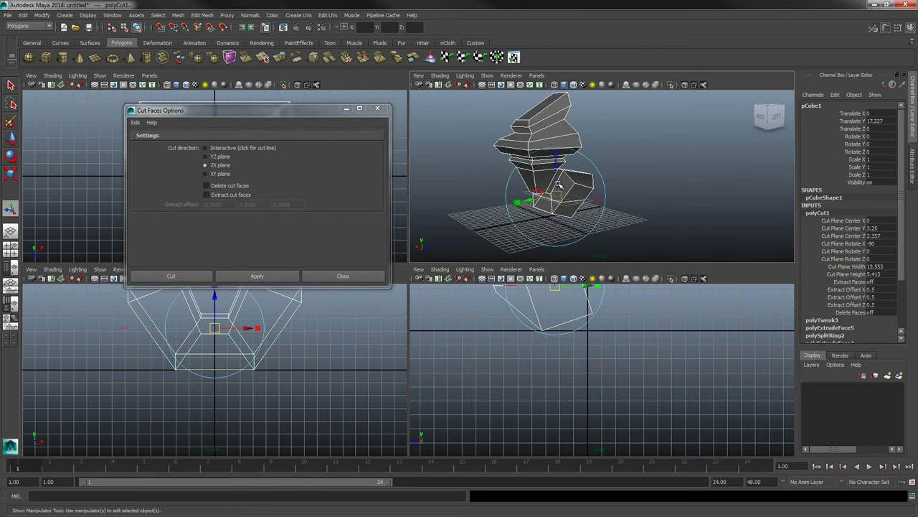
left_click(537, 165)
left_click(171, 274)
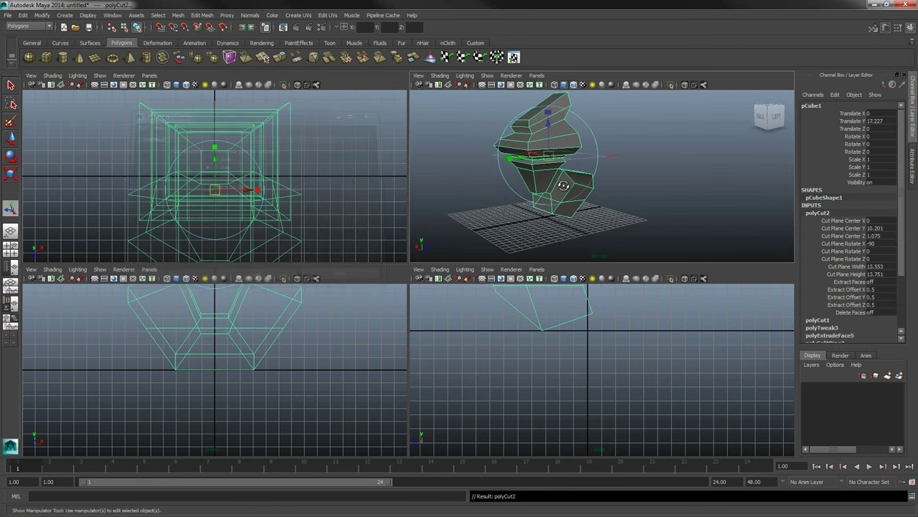
- Inspect the two ZX-plane cuts on the mesh and undo both of them
left_click_drag(564, 188, 608, 201, "alt")
key("ctrl+z")
key("ctrl+z")
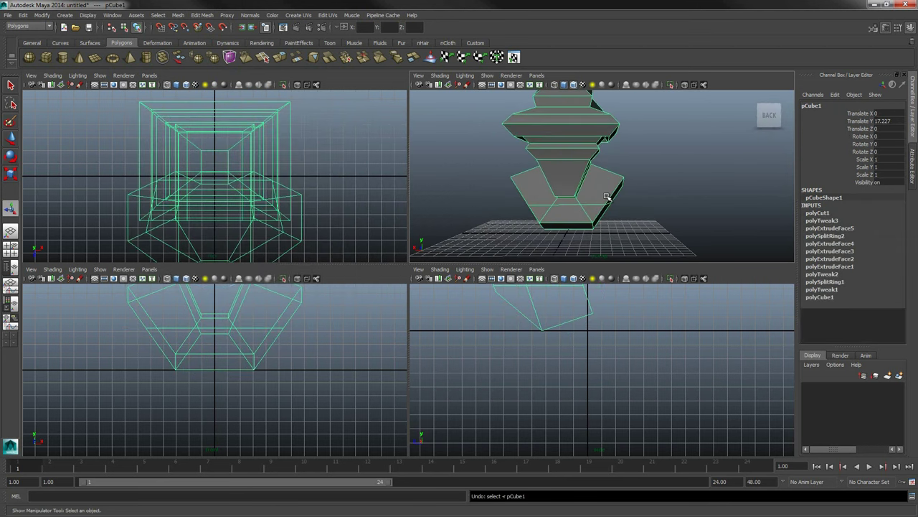
left_click_drag(667, 188, 594, 181, "alt")
middle_click_drag(593, 182, 611, 171, "alt")
mouse_move(611, 172)
left_mouse_down("alt")
mouse_move(545, 161)
mouse_move(617, 195)
left_mouse_up("alt")
key("ctrl+z")
key("ctrl+z")
- Reopen the Cut Faces options, change the cut direction to YZ plane and apply the cut to the mesh
left_click(202, 15)
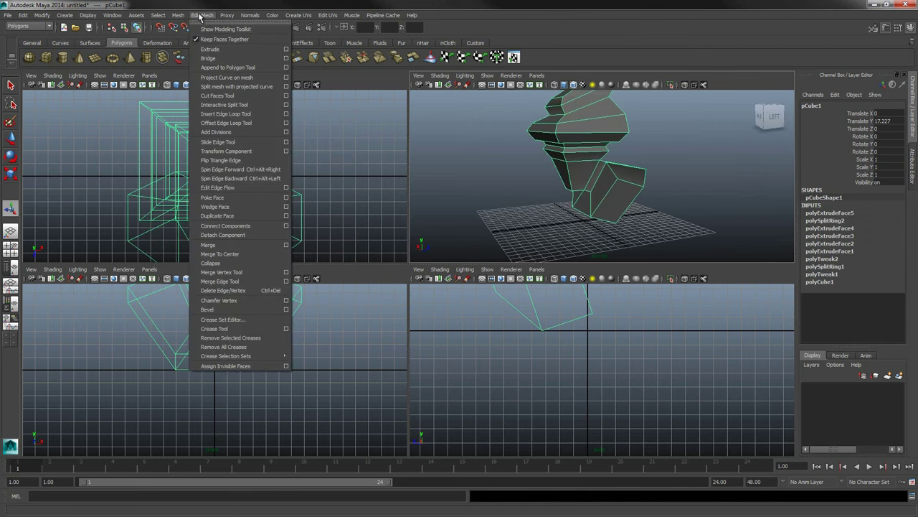
left_click(286, 96)
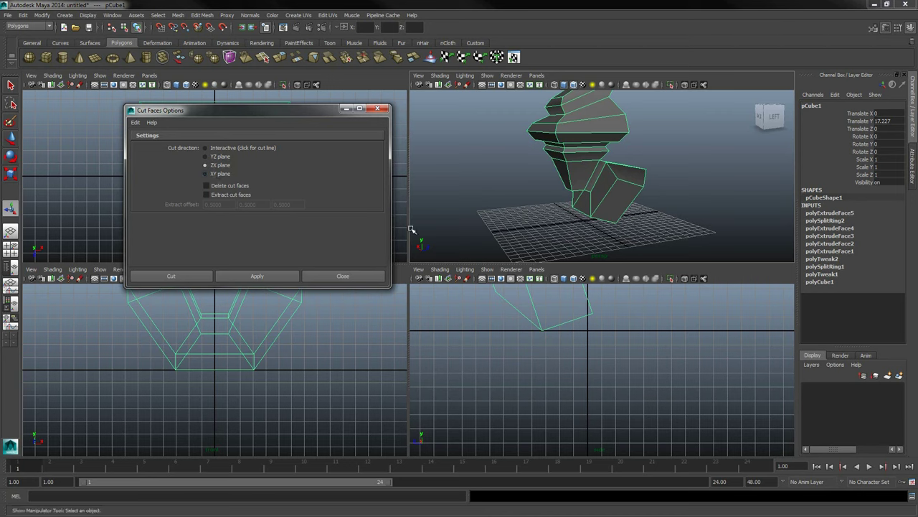
left_click_drag(589, 147, 567, 178, "alt")
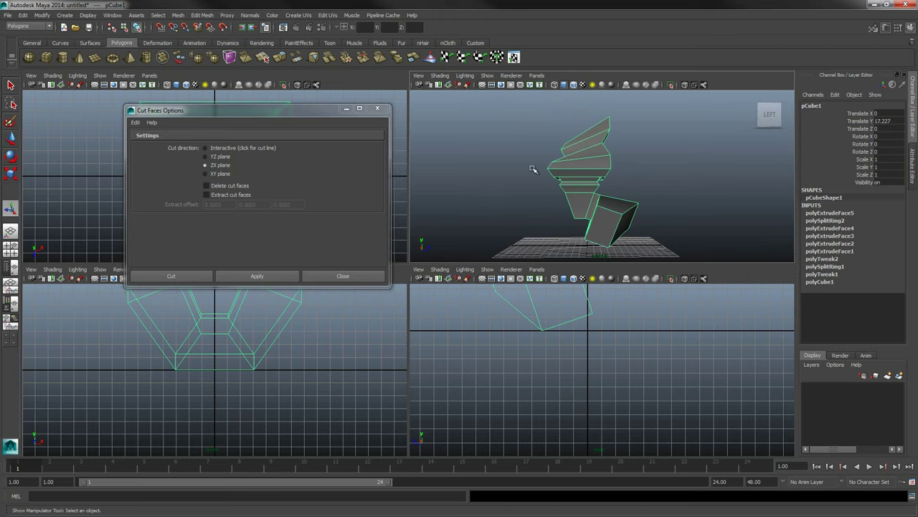
left_click_drag(530, 168, 566, 237, "alt")
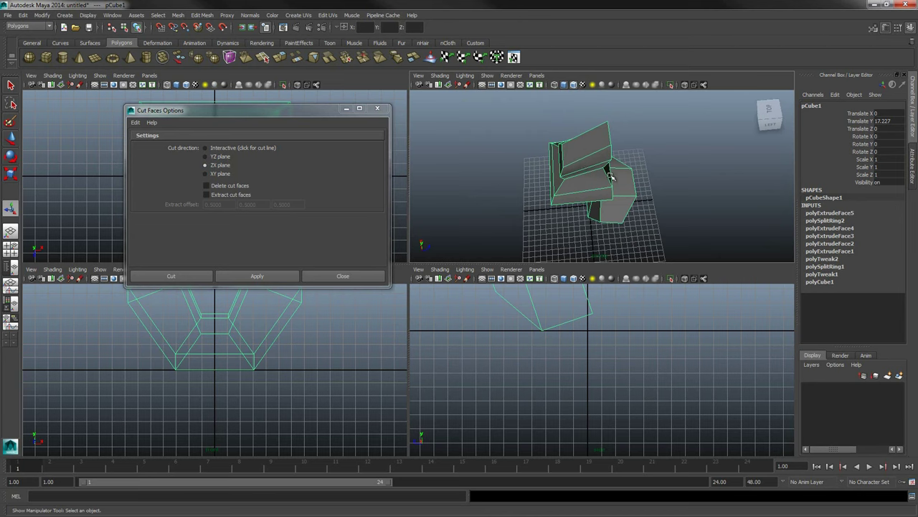
left_click_drag(609, 174, 637, 178, "alt")
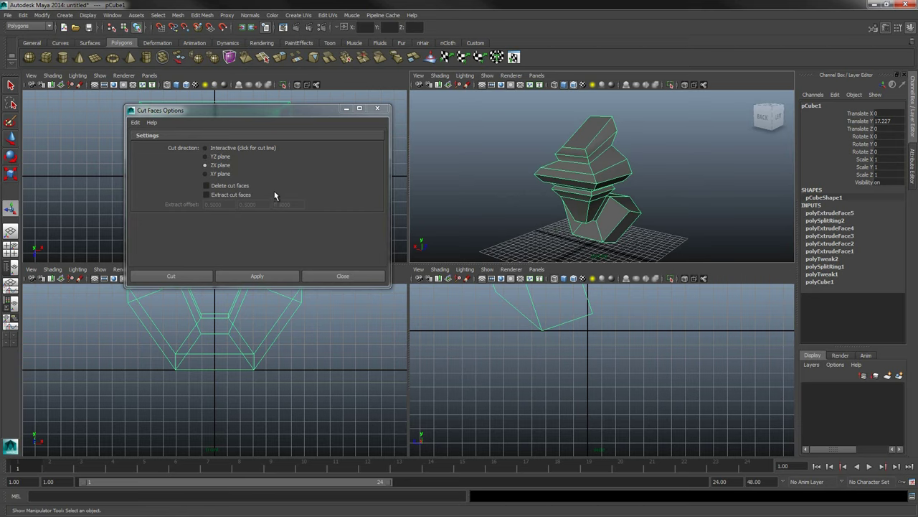
left_click_drag(647, 103, 642, 155, "alt")
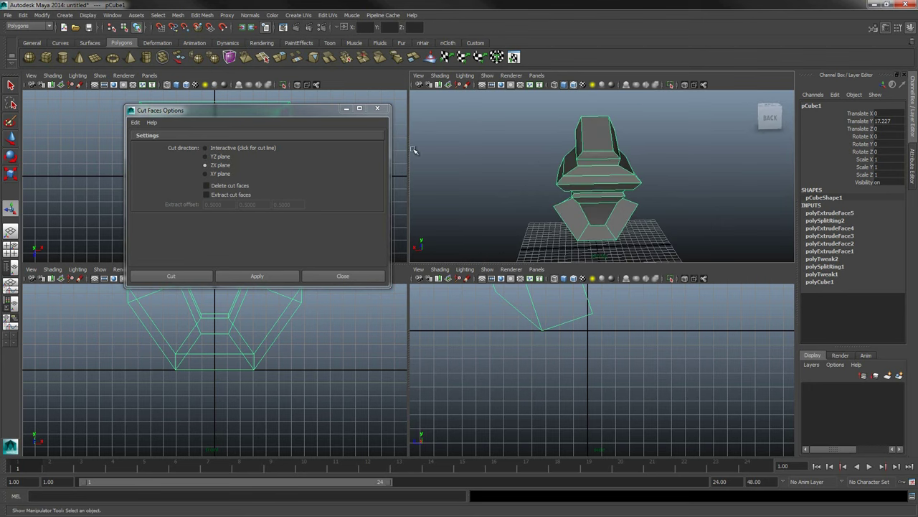
mouse_move(476, 150)
left_mouse_down("alt")
mouse_move(498, 154)
mouse_move(486, 147)
left_mouse_up("alt")
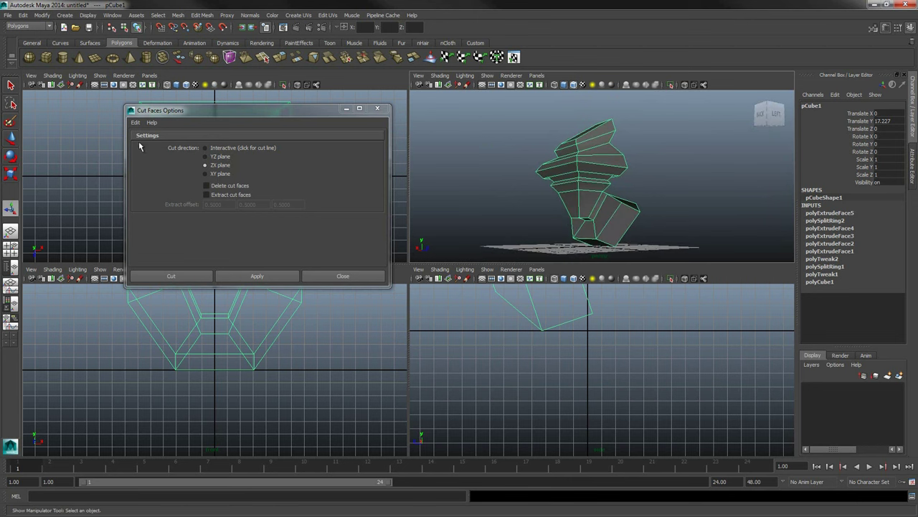
left_click(221, 158)
left_click(208, 278)
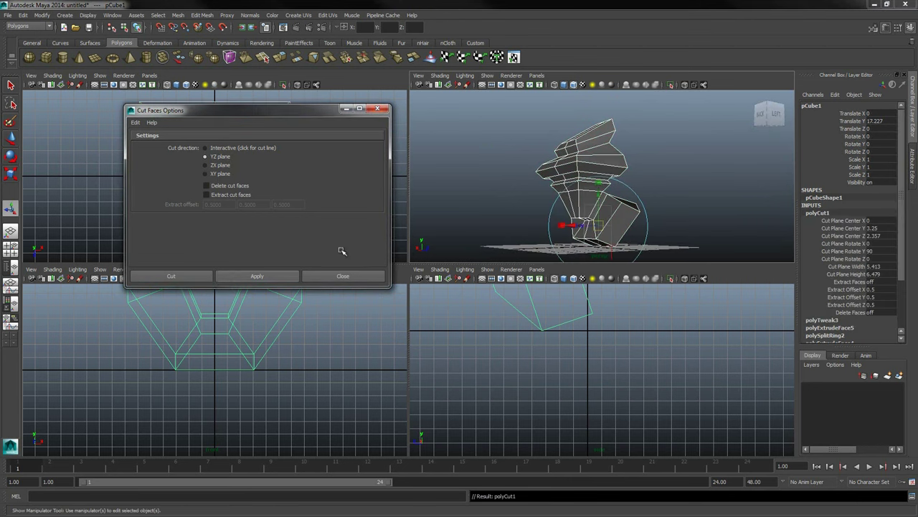
- Reselect the mesh, examine the YZ-plane cut from several angles and undo it
left_click_drag(606, 183, 707, 208, "alt")
left_click(703, 192)
left_click(633, 174)
scroll(646, 183, "down", 3)
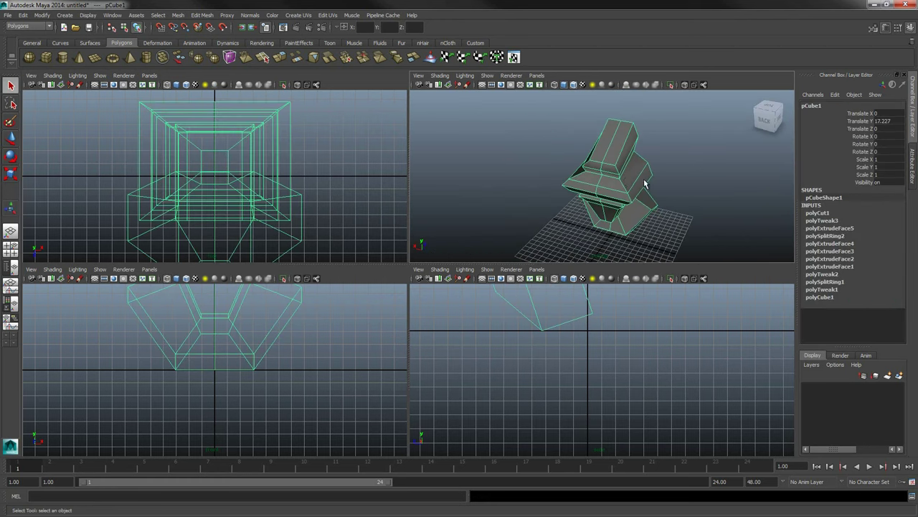
left_click_drag(646, 183, 679, 232, "alt")
scroll(622, 197, "up", 3)
left_click(664, 188)
middle_click_drag(621, 197, 620, 185, "alt")
left_click_drag(621, 185, 574, 185, "alt")
left_click(610, 194)
middle_click_drag(573, 180, 578, 196, "alt")
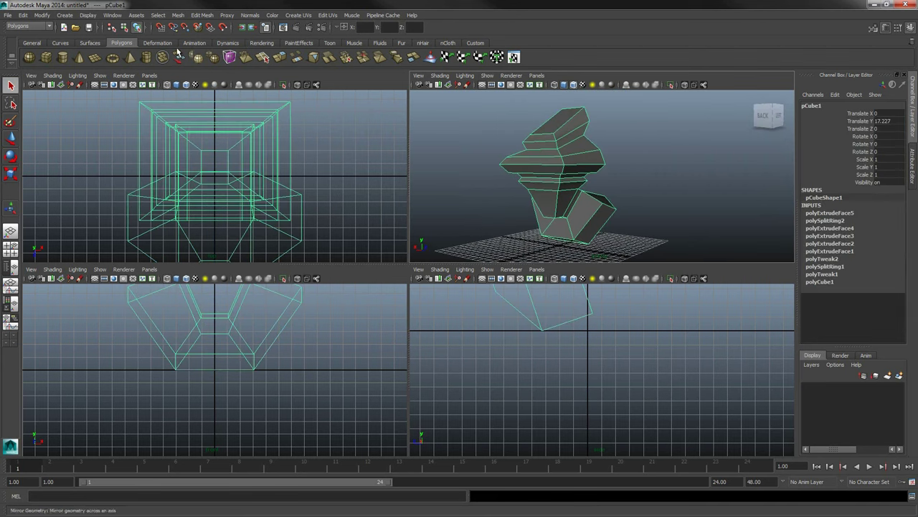
- Set the cut direction in the Cut Faces options to Interactive and enter the cut tool
left_click(114, 15)
left_click(203, 15)
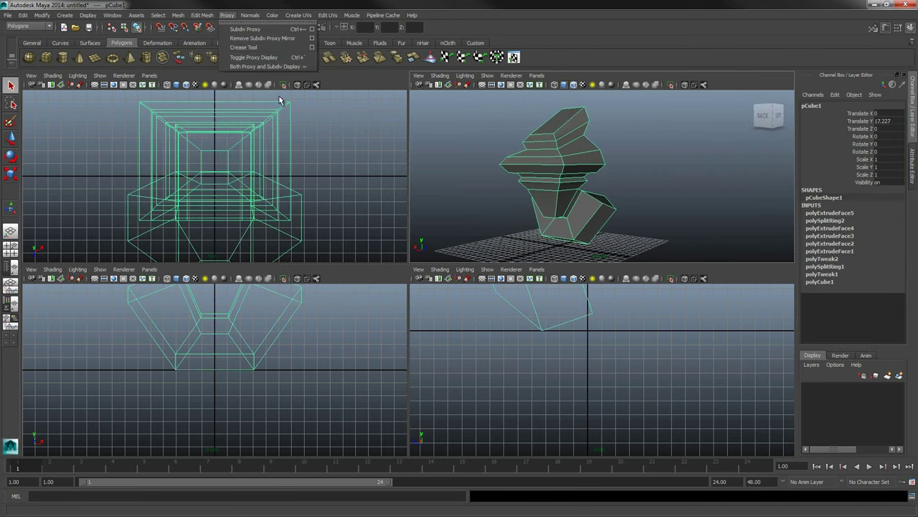
left_click(178, 15)
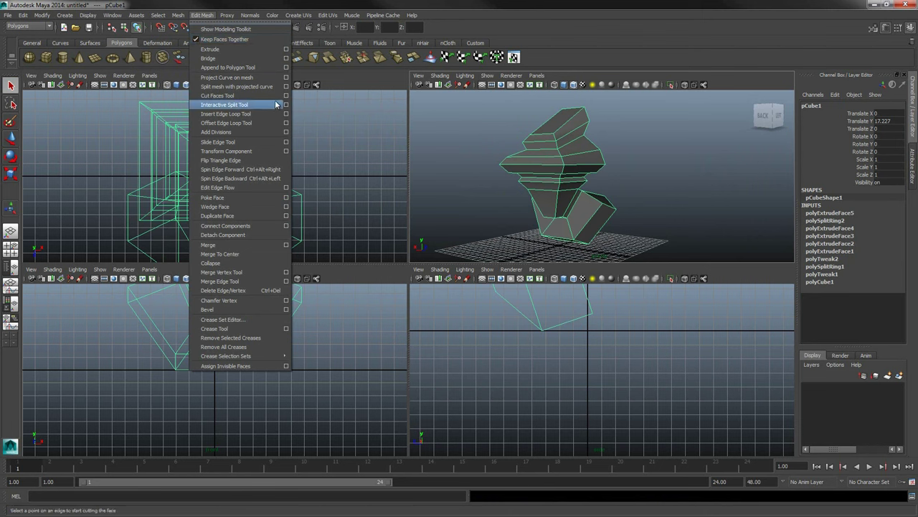
left_click(286, 96)
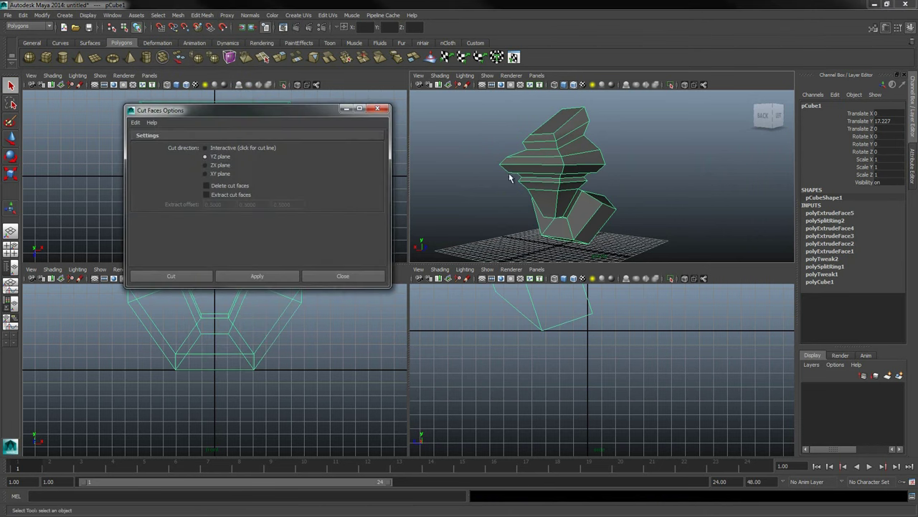
left_click(209, 148)
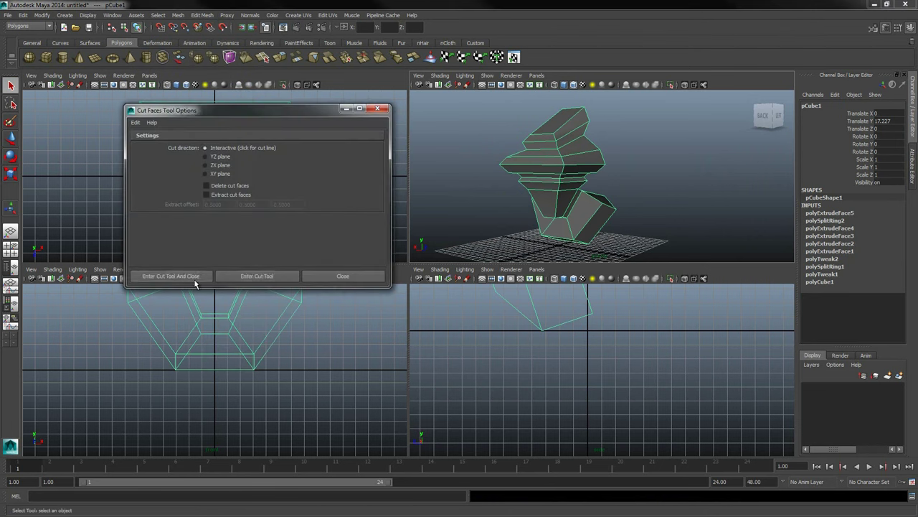
left_click(209, 277)
- Make a freehand interactive cut through the upper body and the side block of the mesh
mouse_move(516, 180)
left_mouse_down("alt")
mouse_move(531, 183)
mouse_move(505, 180)
mouse_move(518, 177)
left_mouse_up("alt")
middle_click_drag(519, 332, 539, 387, "alt")
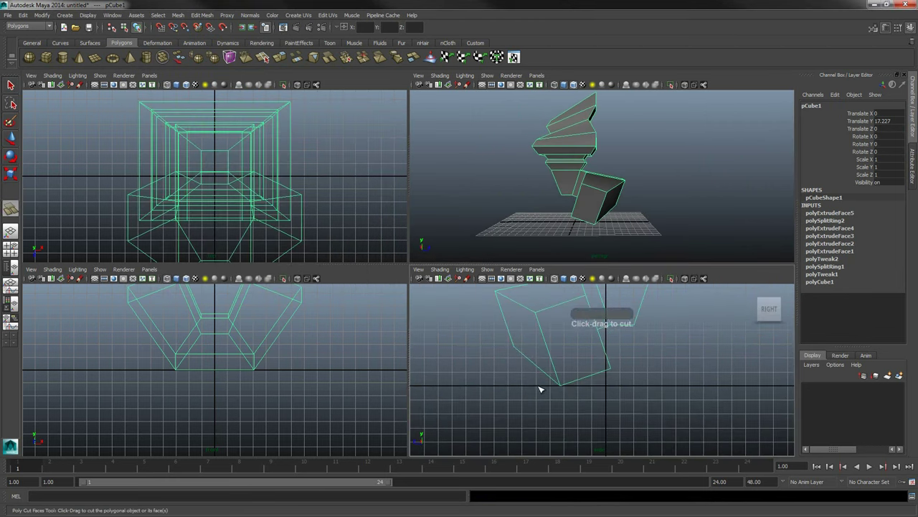
right_click_drag(505, 292, 625, 373, "alt")
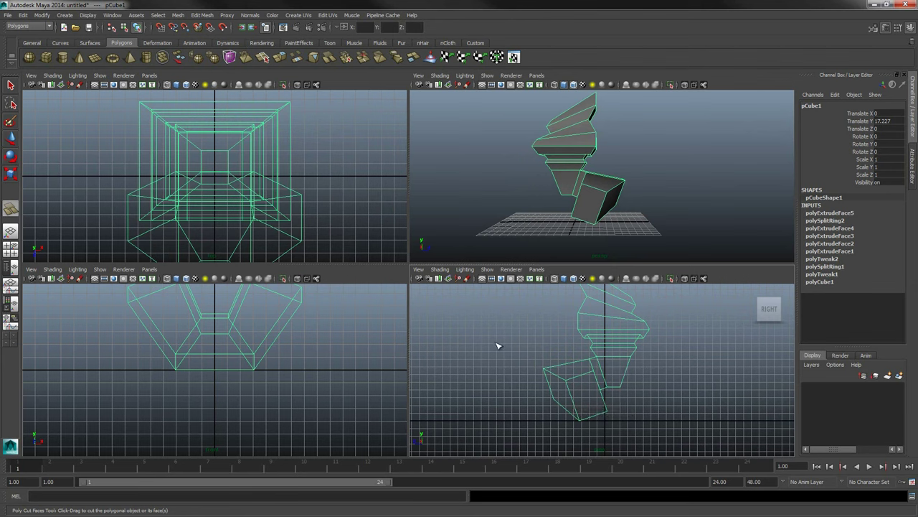
middle_click_drag(336, 345, 339, 331, "alt")
mouse_move(304, 154)
middle_mouse_down("alt")
mouse_move(308, 170)
mouse_move(296, 148)
middle_mouse_up("alt")
mouse_move(296, 148)
right_mouse_down("alt")
mouse_move(332, 145)
mouse_move(287, 174)
mouse_move(293, 137)
right_mouse_up("alt")
middle_click_drag(277, 194, 296, 173, "alt")
right_click_drag(296, 174, 277, 141, "alt")
middle_click_drag(277, 141, 280, 156, "alt")
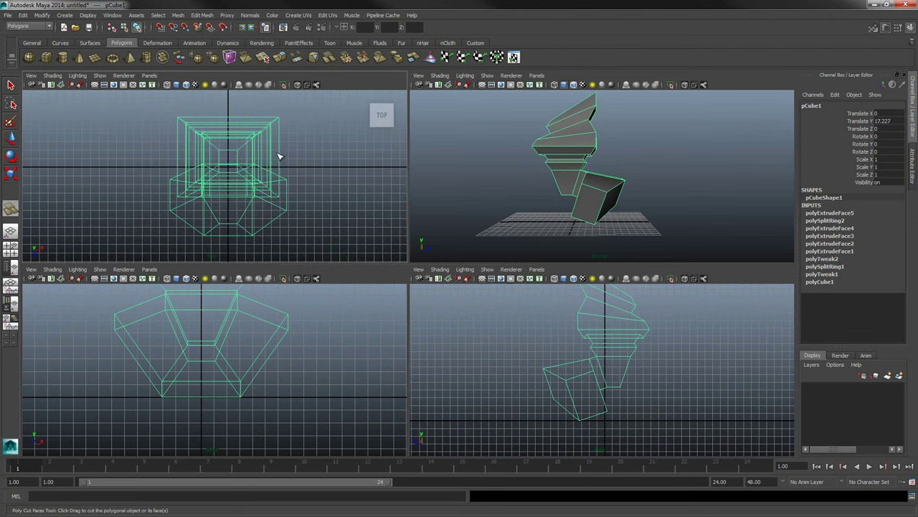
mouse_move(571, 180)
left_mouse_down("alt")
mouse_move(584, 146)
mouse_move(620, 137)
mouse_move(621, 107)
mouse_move(540, 267)
mouse_move(553, 216)
mouse_move(583, 184)
left_mouse_up("alt")
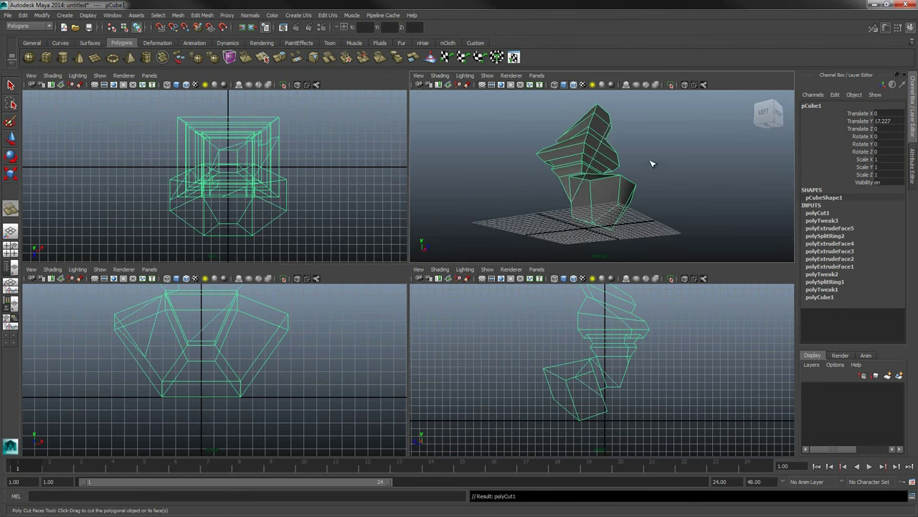
- Examine the edges of the interactive cut on the upper body, side block and inner faces from several angles
left_click_drag(652, 164, 510, 171, "alt")
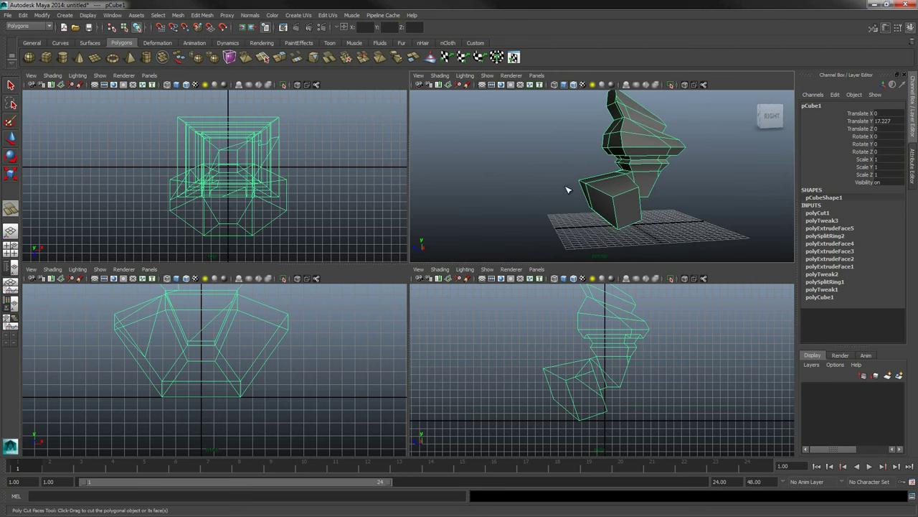
left_click_drag(567, 189, 600, 141, "alt")
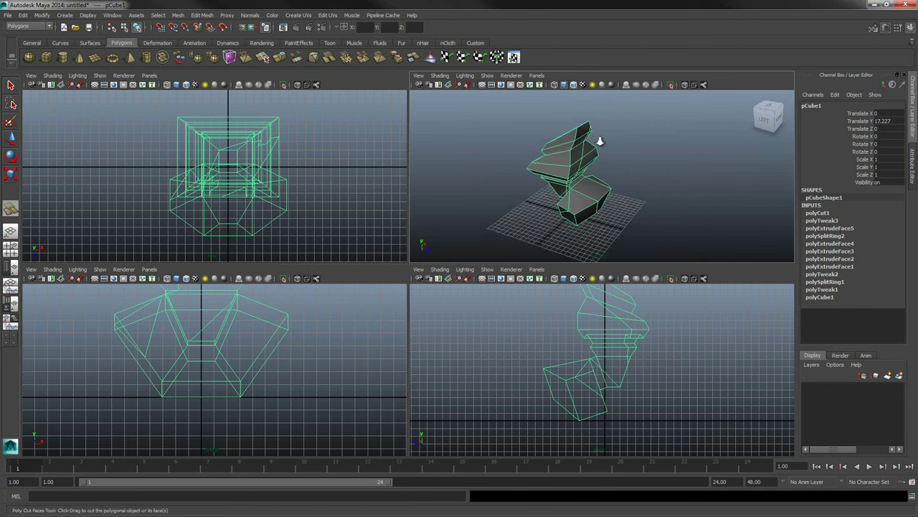
right_click_drag(600, 142, 584, 193, "alt")
middle_click_drag(584, 193, 603, 182, "alt")
mouse_move(603, 182)
left_mouse_down("alt")
mouse_move(625, 219)
mouse_move(606, 171)
left_mouse_up("alt")
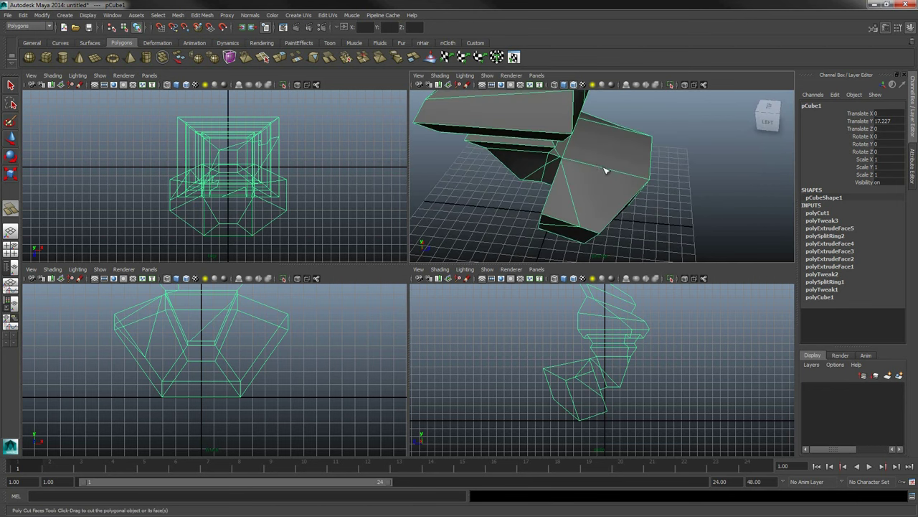
right_click_drag(606, 171, 577, 229, "alt")
middle_click_drag(576, 230, 596, 205, "alt")
left_click_drag(596, 205, 596, 140, "alt")
right_click_drag(597, 139, 657, 144, "alt")
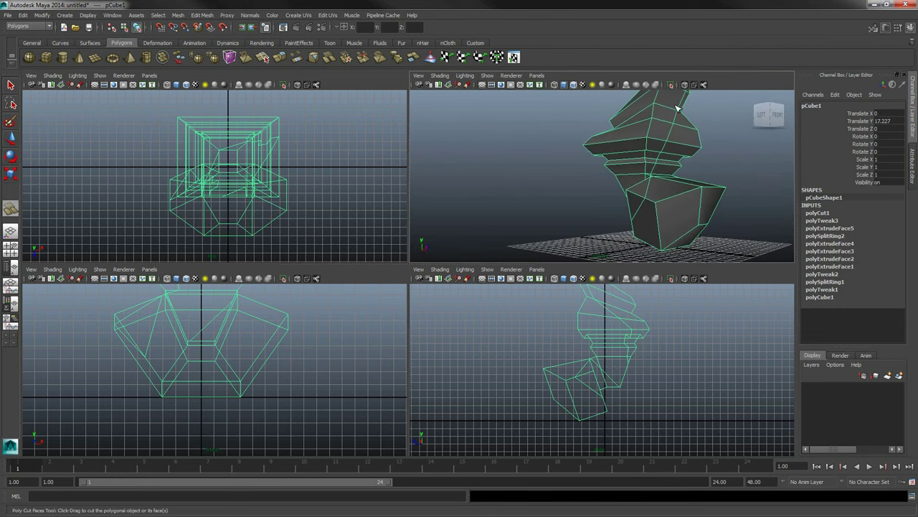
left_click_drag(635, 210, 620, 229, "alt")
right_click_drag(621, 229, 682, 226, "alt")
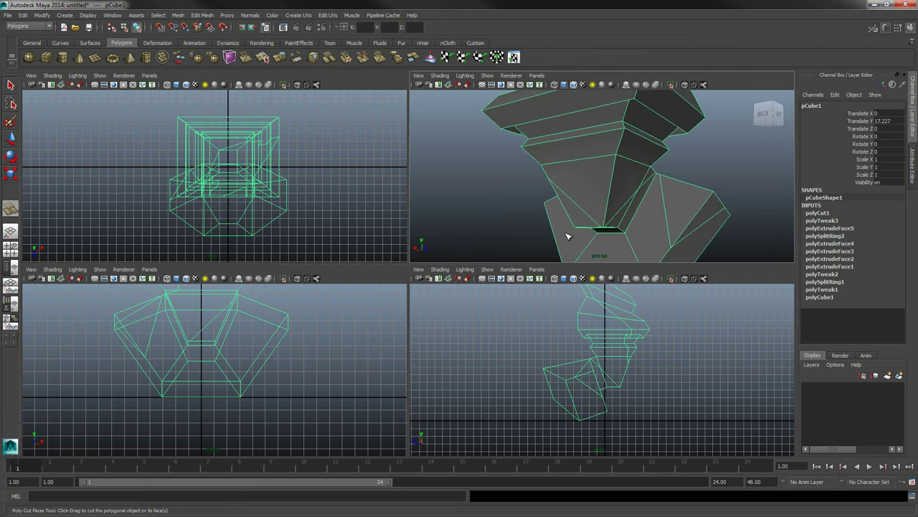
left_click_drag(594, 187, 631, 186, "alt")
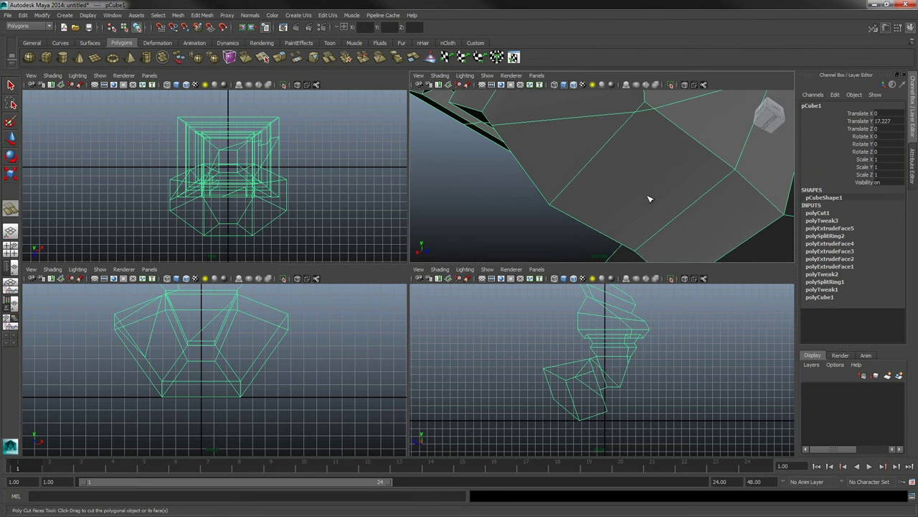
mouse_move(634, 190)
left_mouse_down("alt")
mouse_move(650, 199)
mouse_move(641, 200)
left_mouse_up("alt")
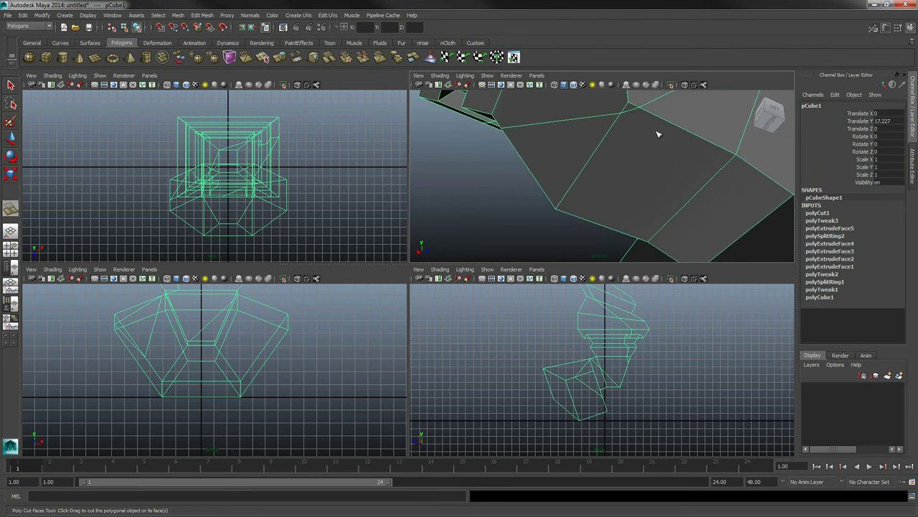
left_click_drag(608, 166, 627, 199, "alt")
- Undo the interactive cut through the mesh
key("ctrl+z")
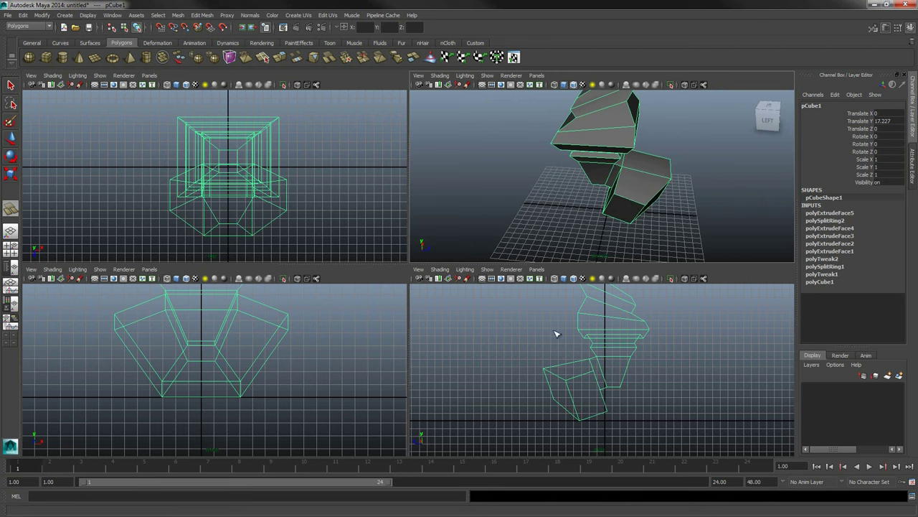
left_click_drag(651, 223, 615, 189, "alt")
middle_click_drag(615, 189, 625, 213, "alt")
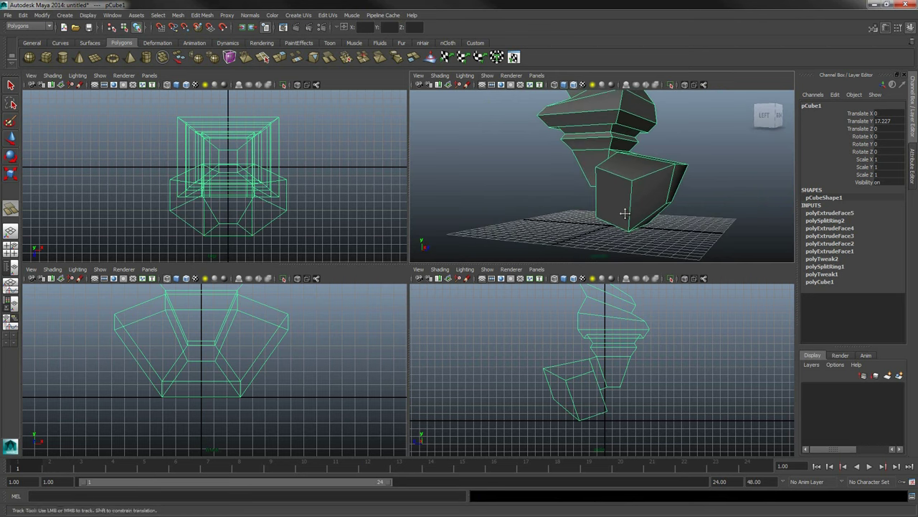
left_click_drag(625, 213, 646, 215, "alt")
mouse_move(582, 351)
middle_mouse_down("alt")
mouse_move(605, 352)
mouse_move(600, 364)
mouse_move(580, 335)
mouse_move(580, 365)
mouse_move(579, 338)
middle_mouse_up("alt")
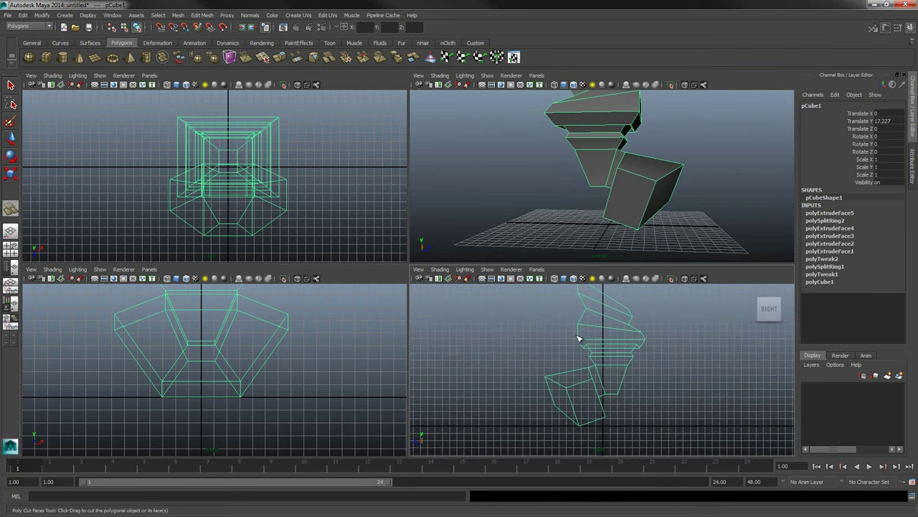
- Make an interactive diagonal cut through the side block in the side view and leave the cut tool
key("space")
scroll(532, 268, "up", 1)
middle_click_drag(494, 275, 534, 289, "alt")
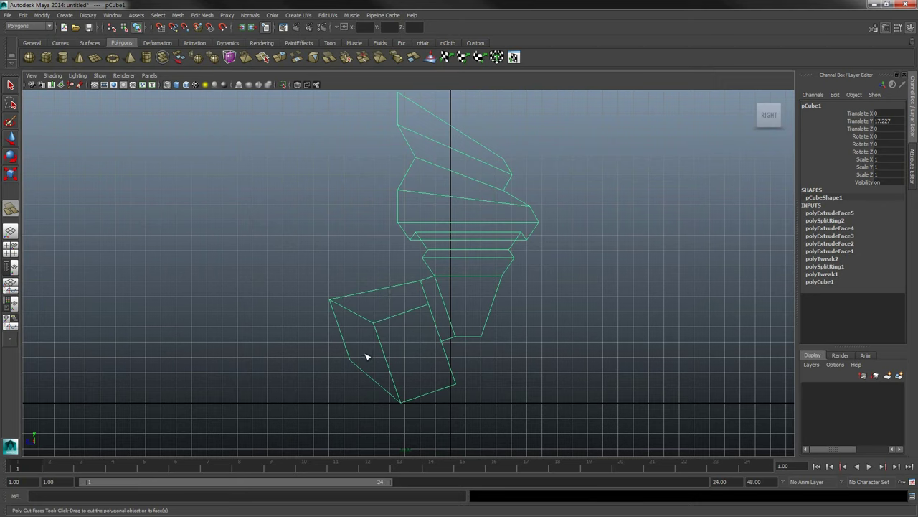
left_click_drag(348, 282, 464, 395)
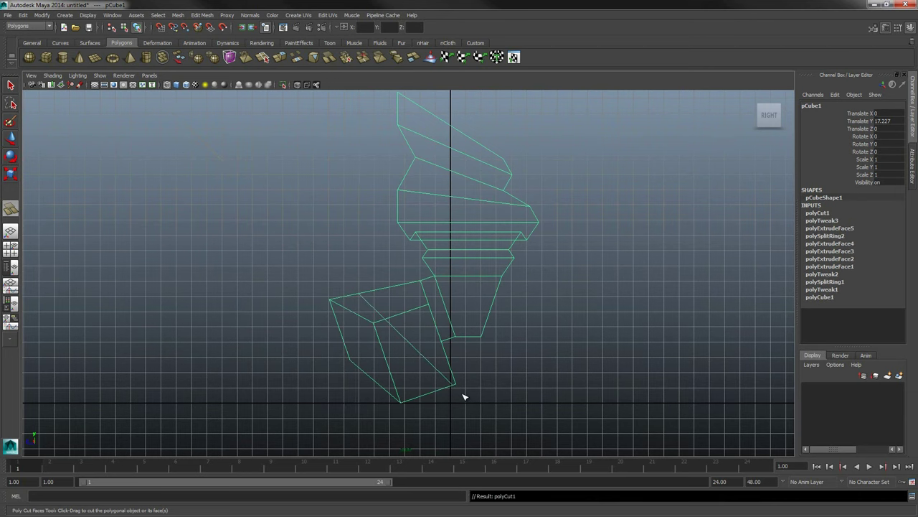
key("space")
key("space")
key("q")
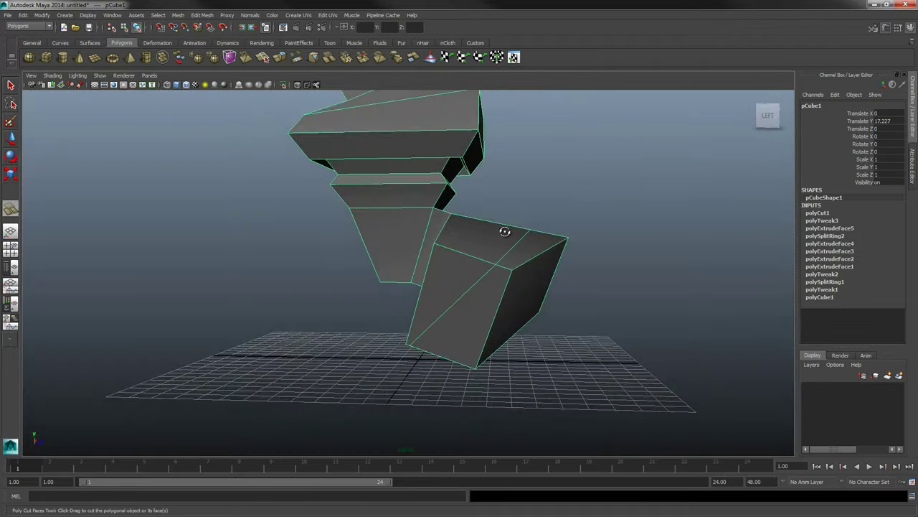
- Extrude the small triangular-cut face at the outer end of the side block's top outward by about 1.5 units
left_click_drag(502, 230, 518, 267, "alt")
key("F11")
left_click(512, 280)
left_click(282, 56)
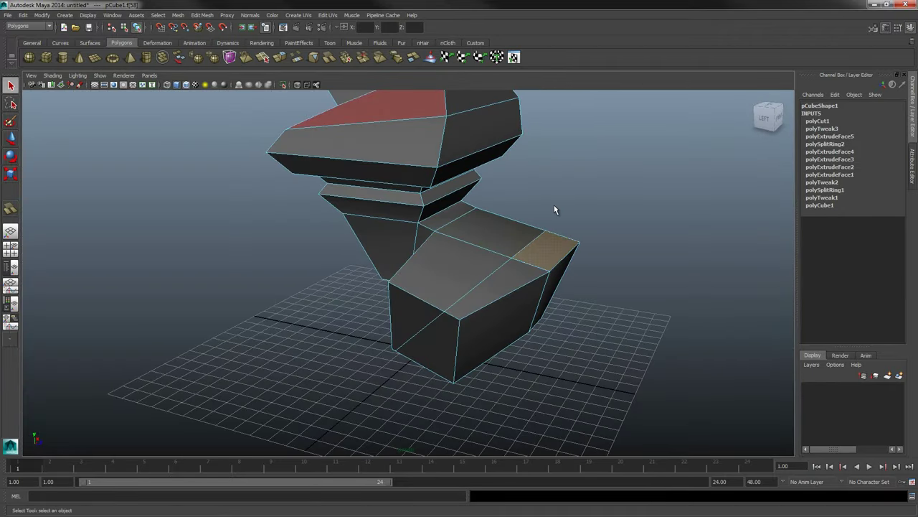
left_click_drag(561, 218, 546, 248)
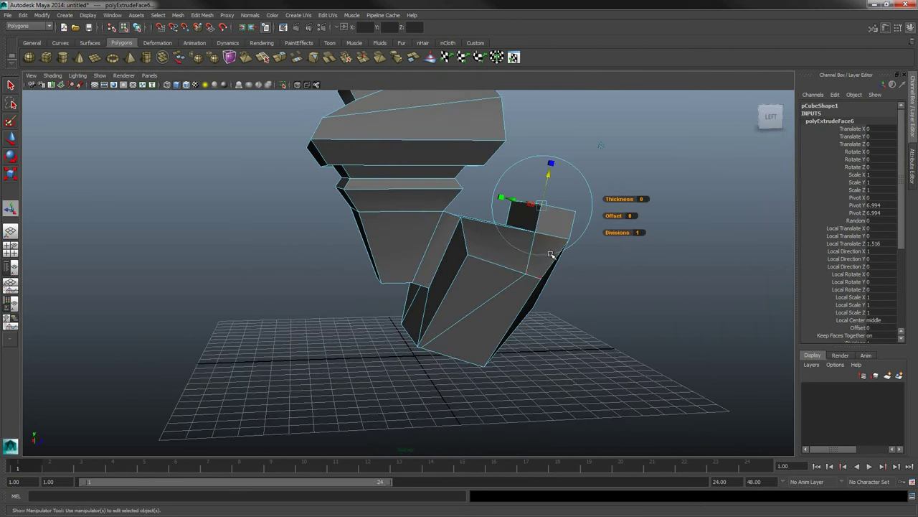
right_click_drag(547, 247, 566, 244)
- Move the inner top edge of the new extrusion outward along Z to slant its inner side
left_click_drag(605, 234, 538, 211, "alt")
right_click_drag(538, 212, 531, 198)
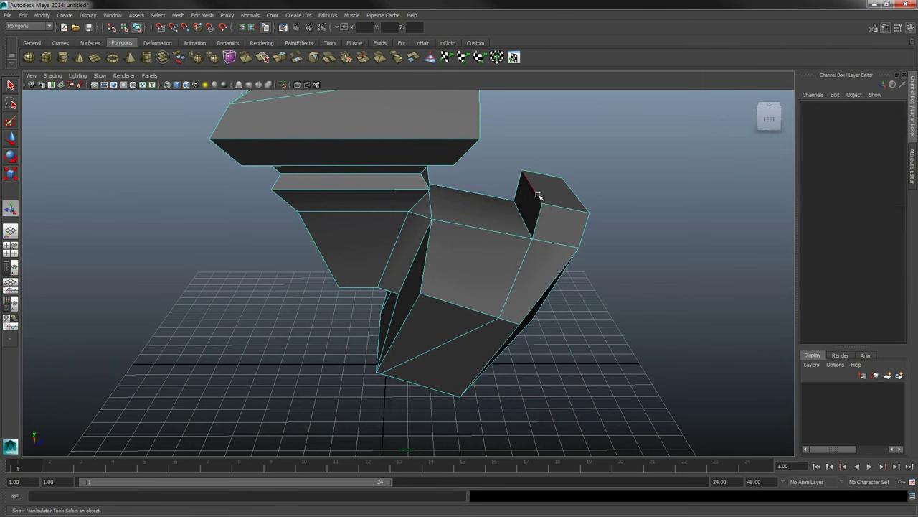
left_click(536, 205)
key("w")
mouse_move(556, 184)
left_mouse_down()
mouse_move(575, 185)
mouse_move(568, 185)
left_mouse_up()
left_click_drag(468, 212, 512, 218, "alt")
- Scale down the end face of the small extrusion and return the mesh to object mode
right_click(512, 218)
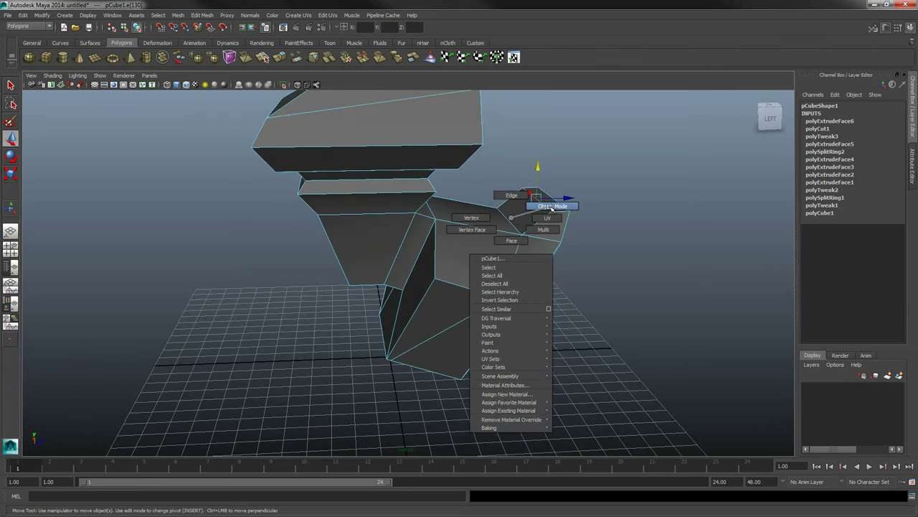
left_click(523, 240)
left_click(540, 207)
left_click_drag(540, 207, 549, 221, "alt")
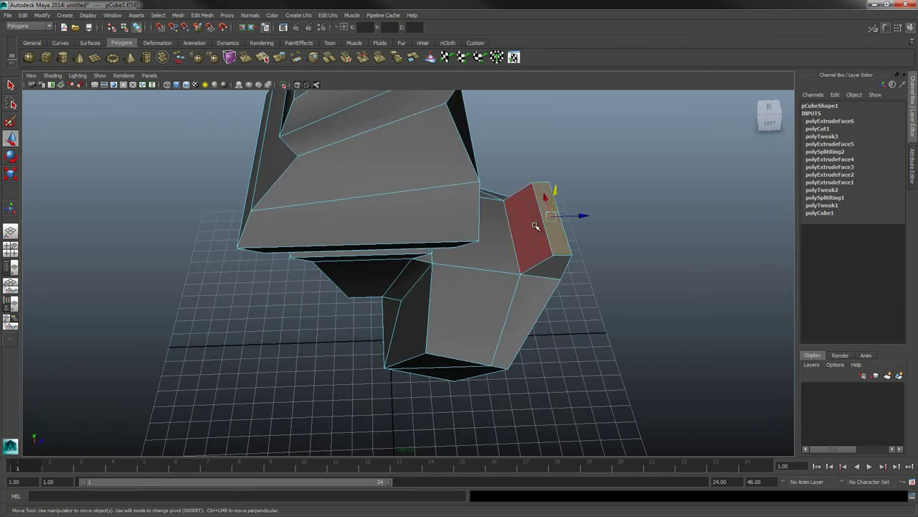
key("r")
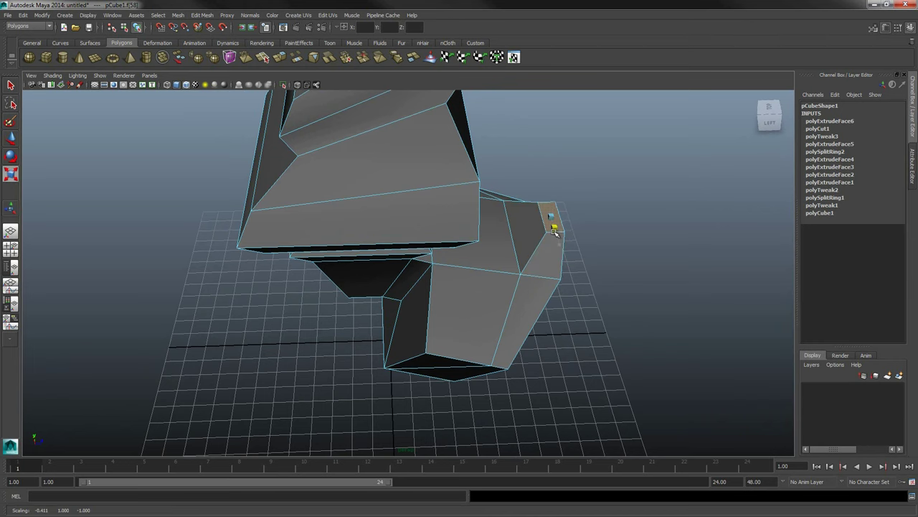
right_click(523, 258)
left_click(562, 248)
left_click_drag(561, 248, 459, 280, "alt")
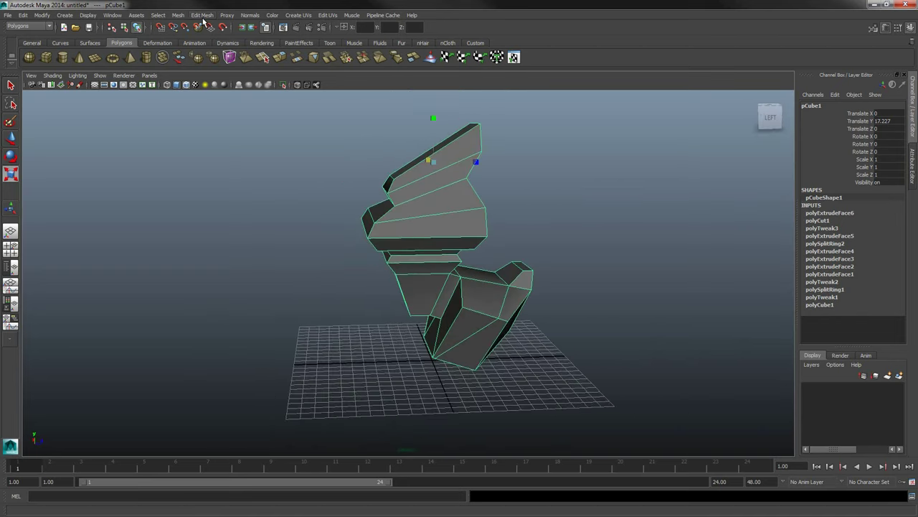
- Start the Interactive Split Tool on the mesh and open its tool settings
left_click(202, 15)
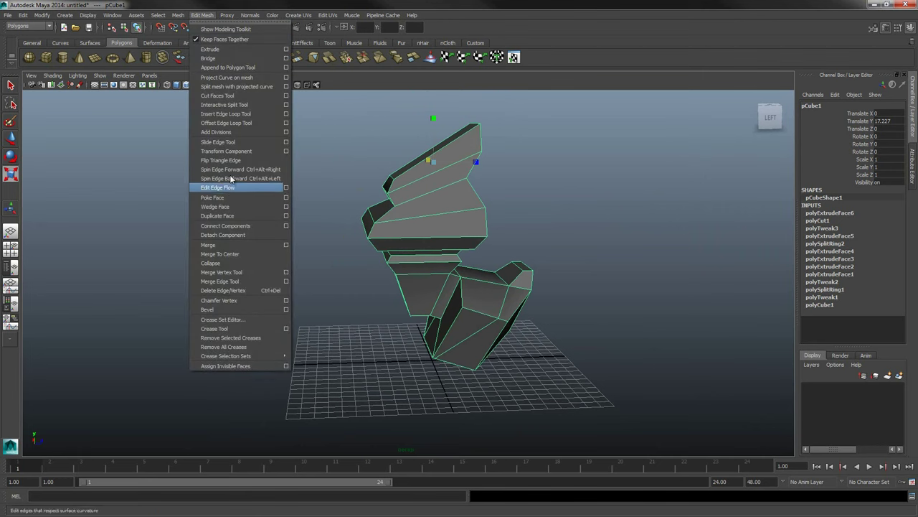
left_click(246, 106)
left_click_drag(437, 222, 305, 166, "alt")
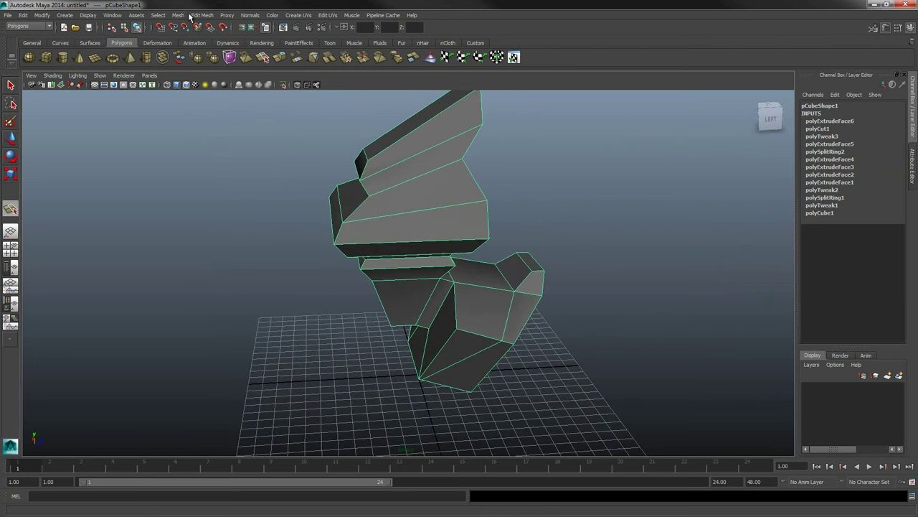
left_click(226, 15)
mouse_move(201, 16)
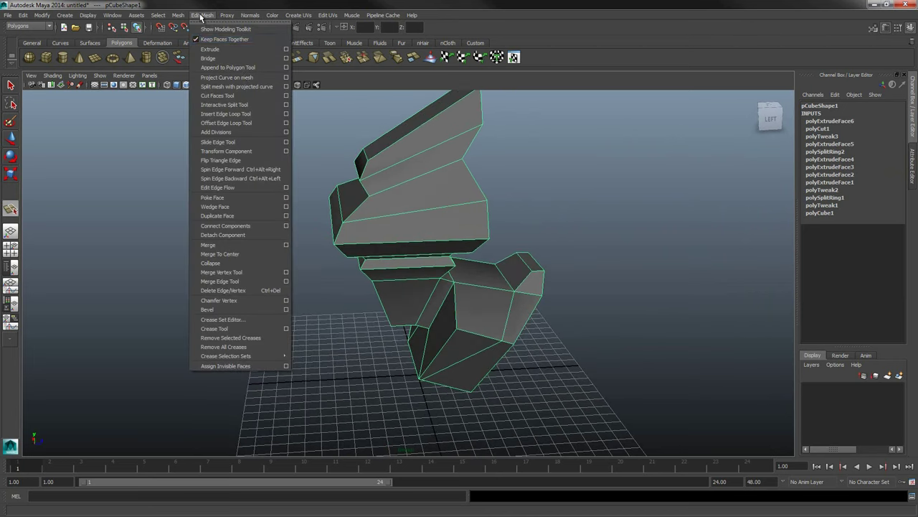
left_click(285, 105)
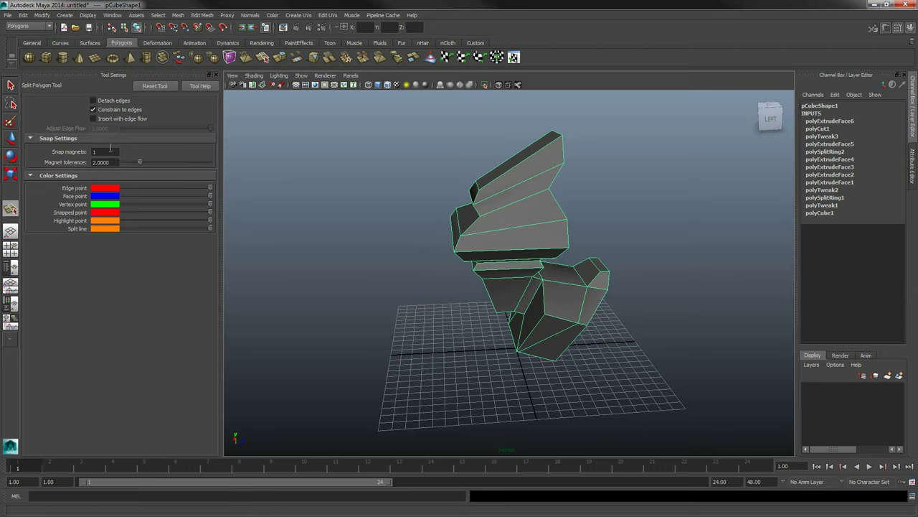
- Draw a split line diagonally across the sloped top face and remove the extra points placed beyond it
left_click_drag(512, 229, 516, 288, "alt")
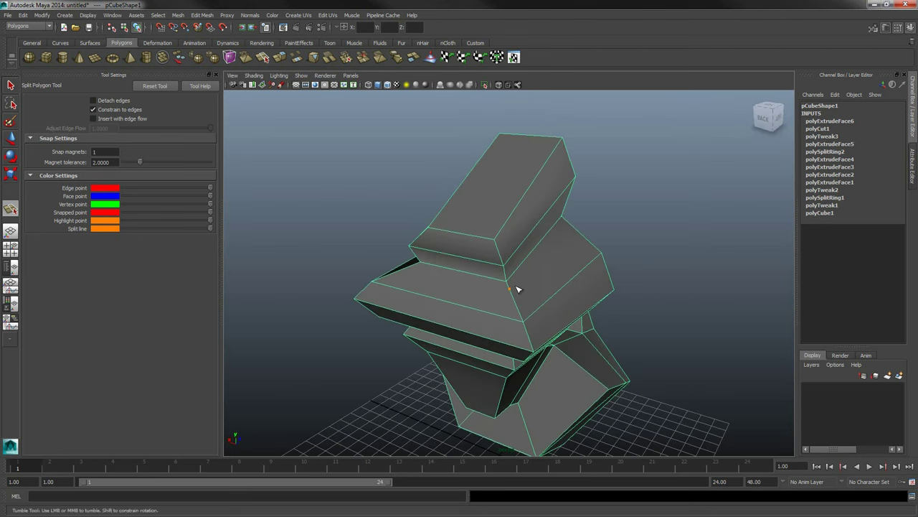
middle_click_drag(517, 288, 505, 275, "alt")
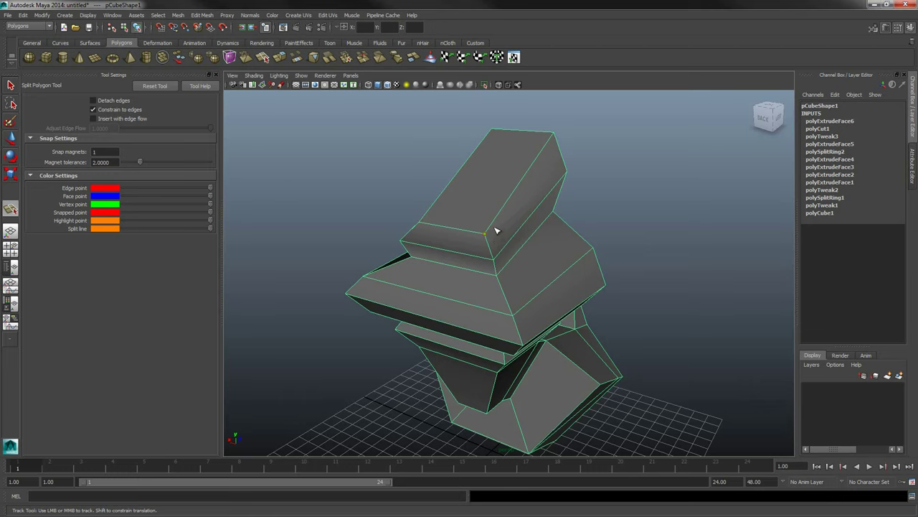
left_click(493, 139)
left_click_drag(464, 206, 462, 179)
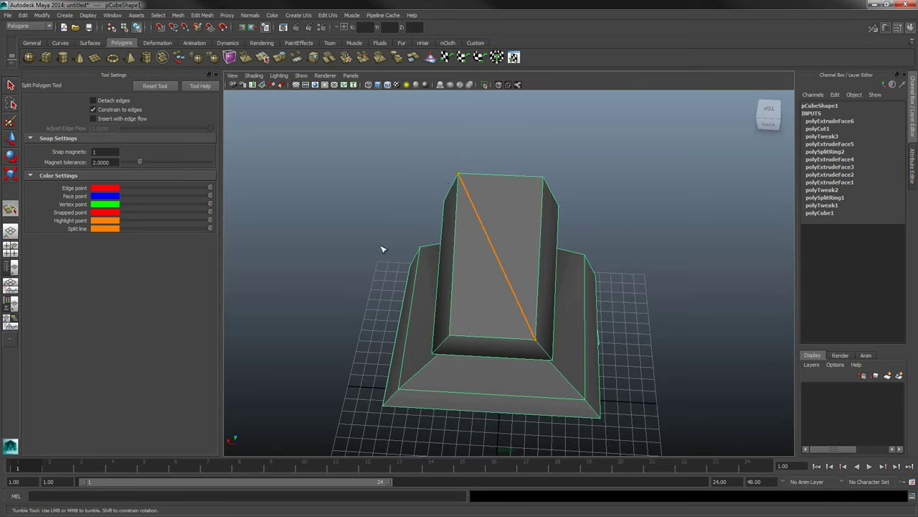
left_click_drag(382, 249, 484, 238, "alt")
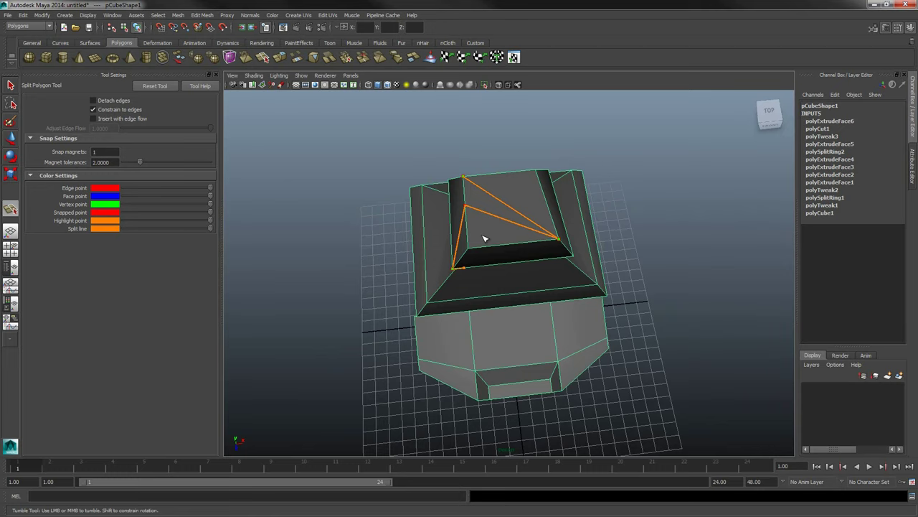
key("BackSpace")
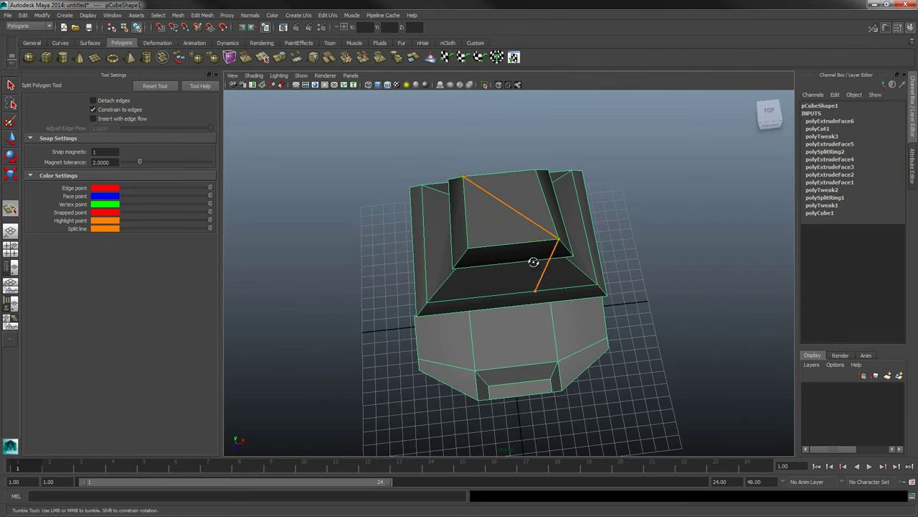
- Try continuing the split line from the top face's corner diagonally across the adjoining upper end face
left_click_drag(534, 262, 489, 254, "alt")
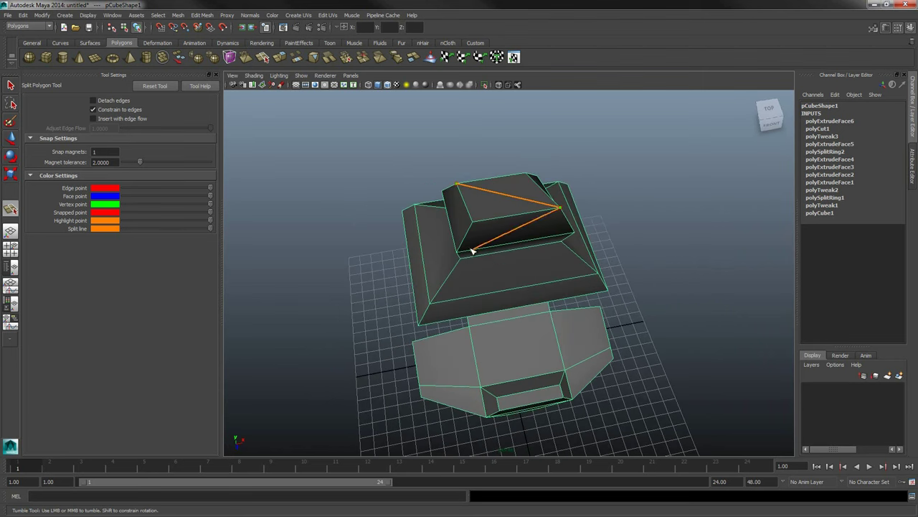
left_click_drag(530, 232, 436, 199, "alt")
left_click_drag(459, 168, 477, 255, "alt")
left_click(455, 190)
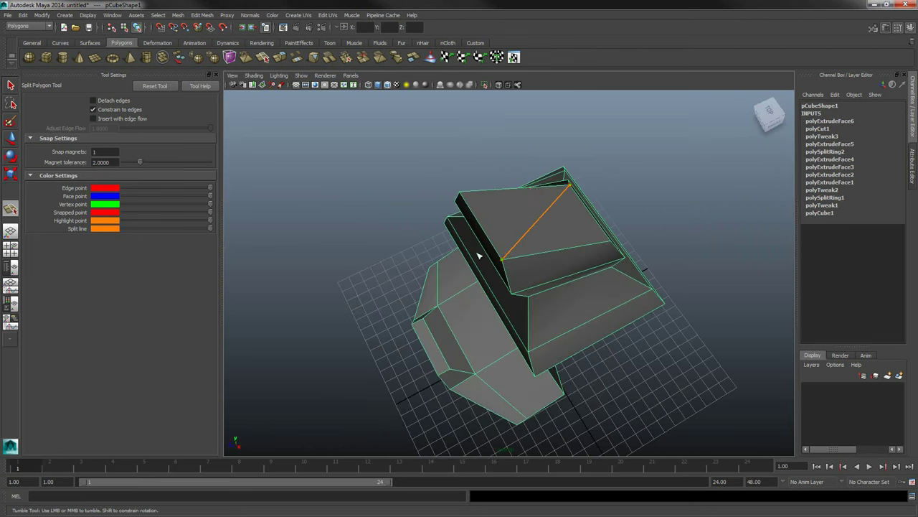
left_click_drag(522, 178, 529, 160, "alt")
left_click(515, 195)
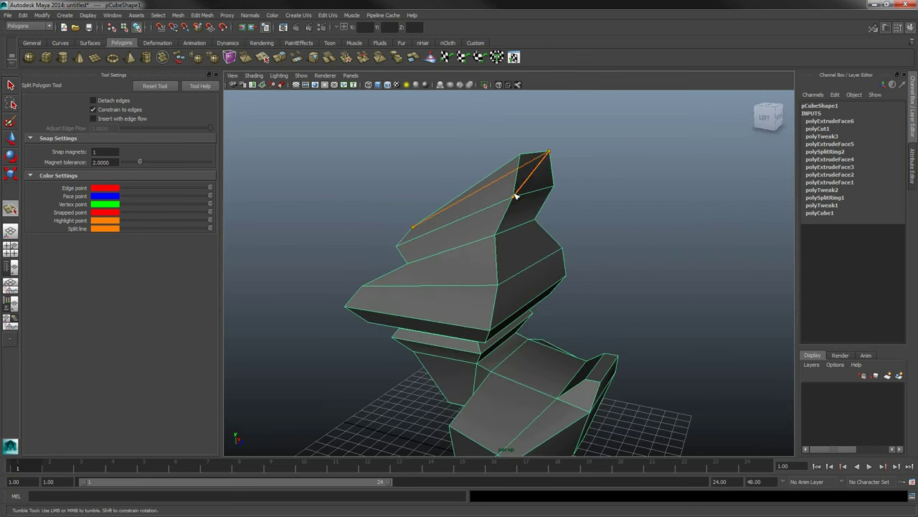
left_click_drag(553, 200, 547, 223, "alt")
left_click(538, 230)
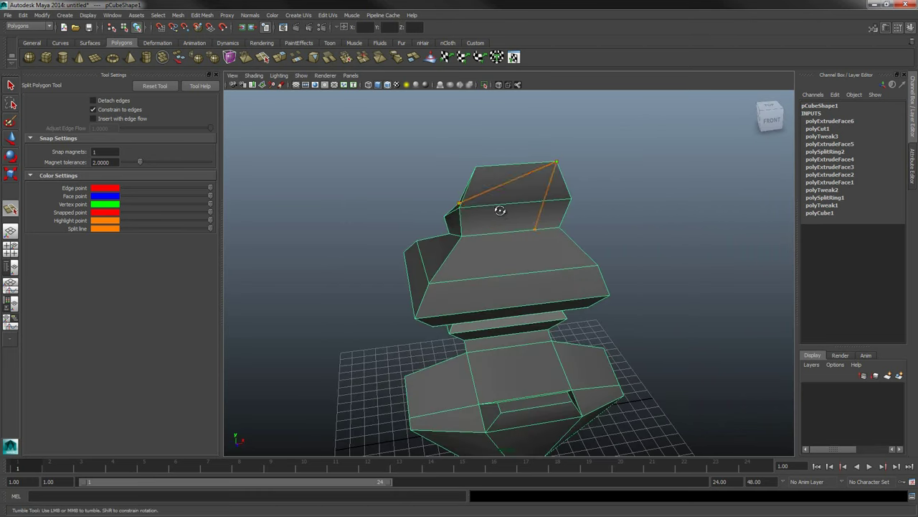
- Extend the split line in a zigzag down the upper front faces and complete the split
left_click_drag(498, 208, 495, 175, "alt")
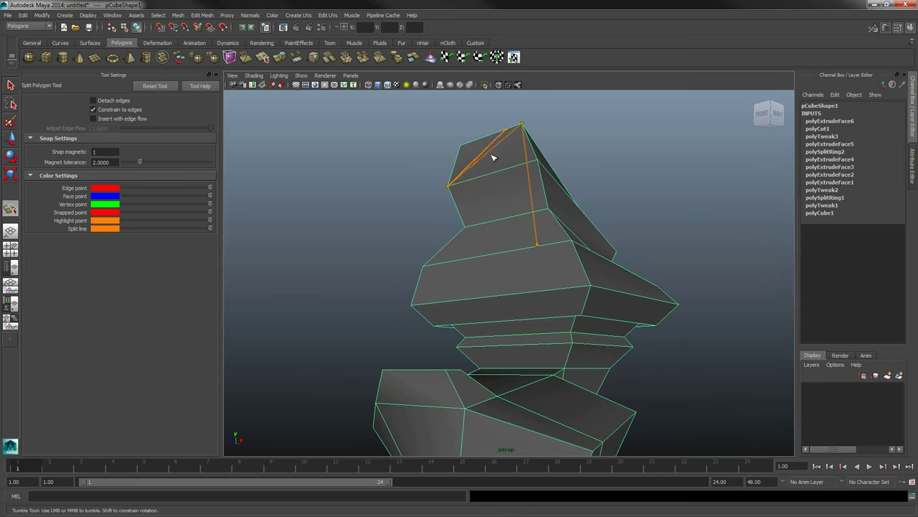
left_click_drag(435, 158, 558, 204, "alt")
left_click(525, 191)
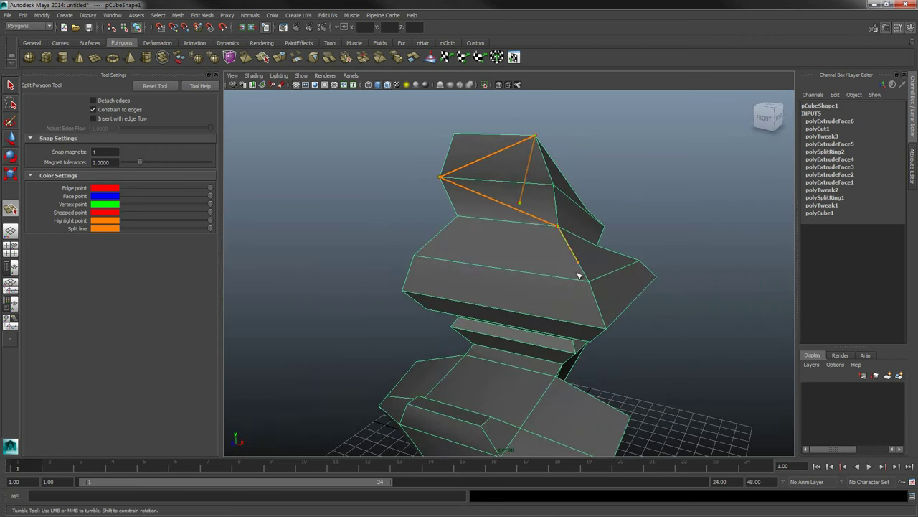
left_click_drag(578, 274, 420, 273, "alt")
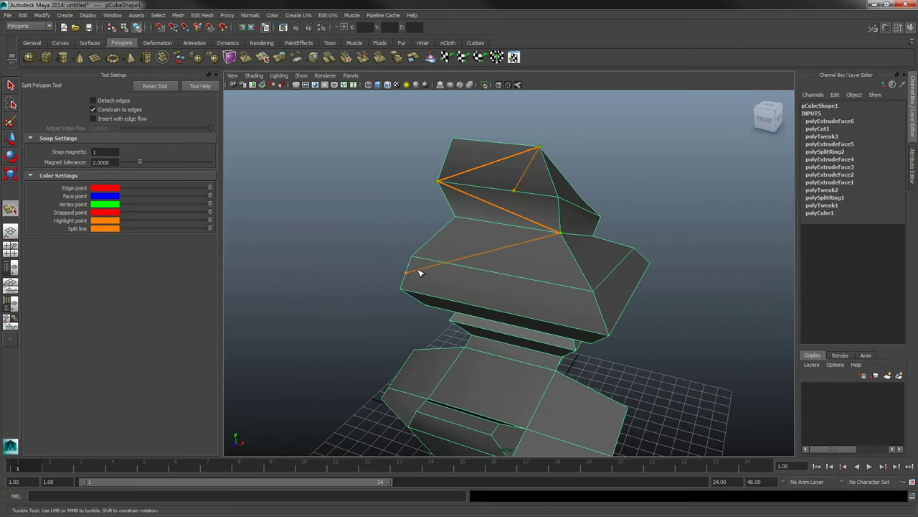
key("Return")
key("r")
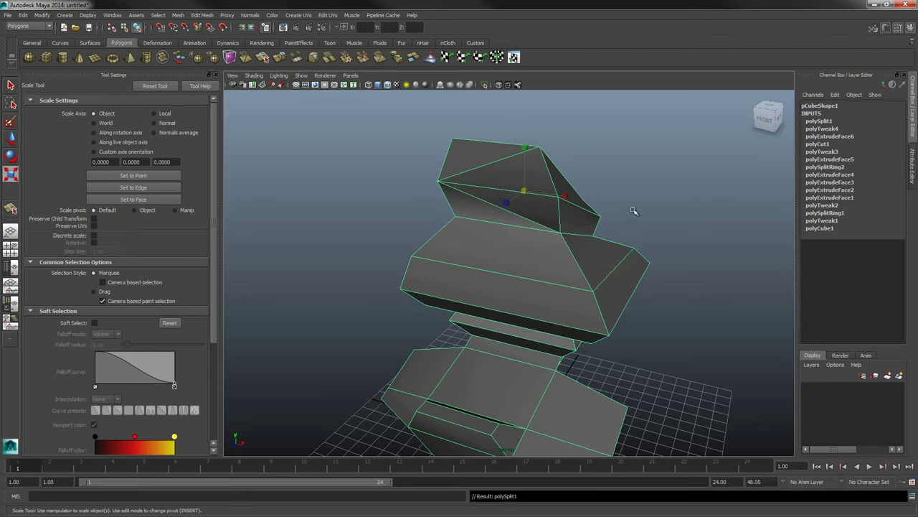
- Undo the zigzag split and reactivate the Interactive Split Tool
left_click_drag(633, 209, 535, 263, "alt")
key("ctrl+z")
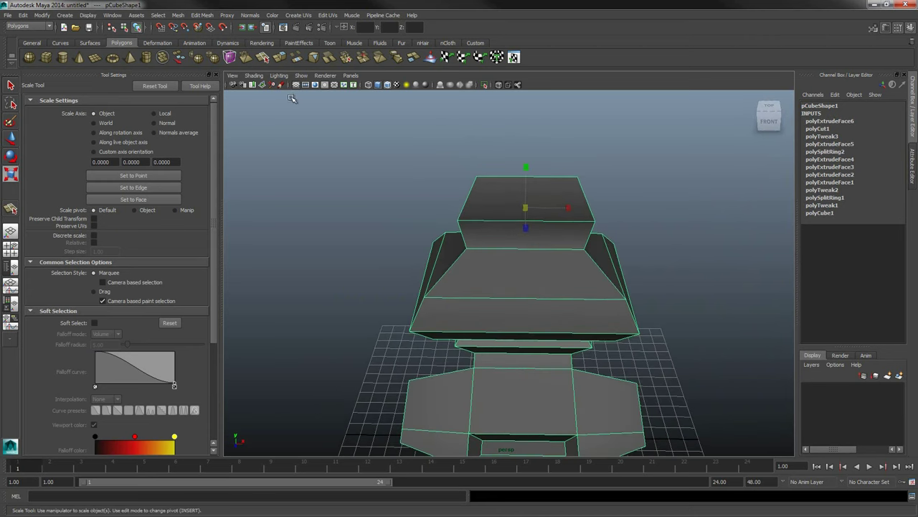
key("y")
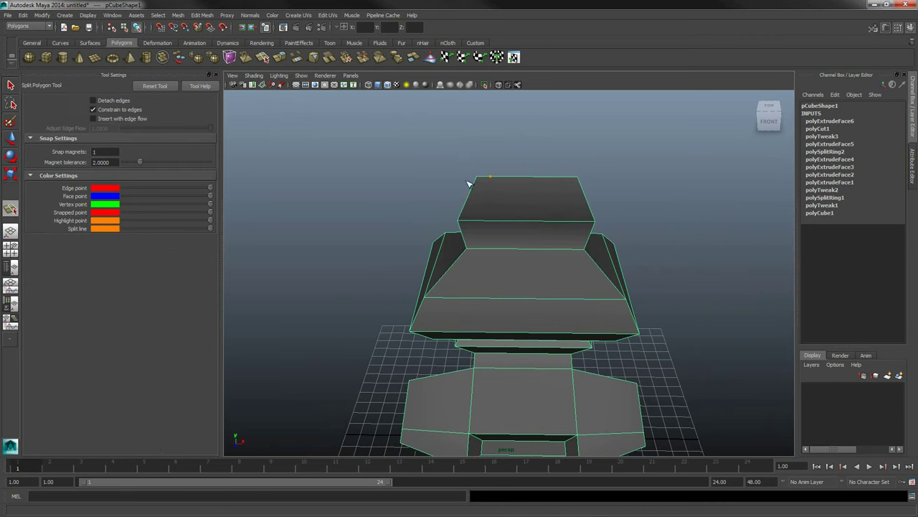
left_click(203, 15)
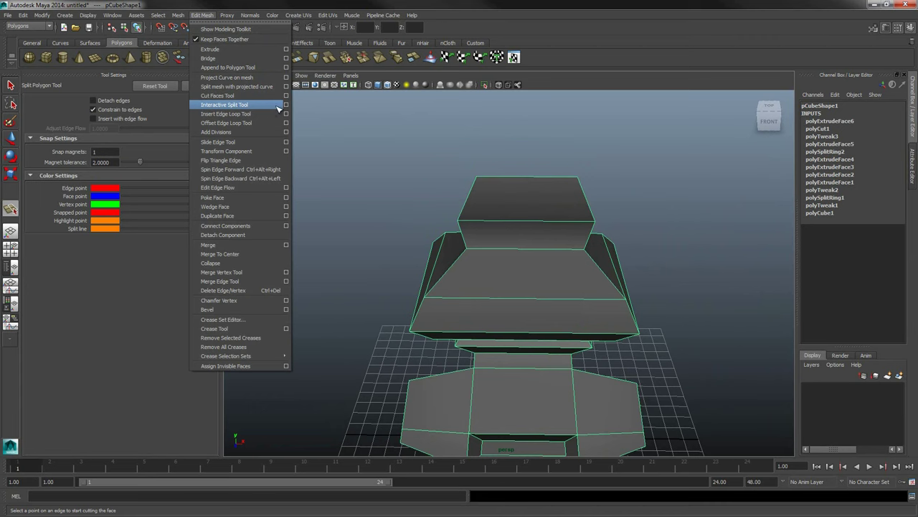
- Try 2 and 3 snap magnets, splitting from the upper front face's top corner to the middle of its lower edge
left_click_drag(467, 184, 506, 196, "alt")
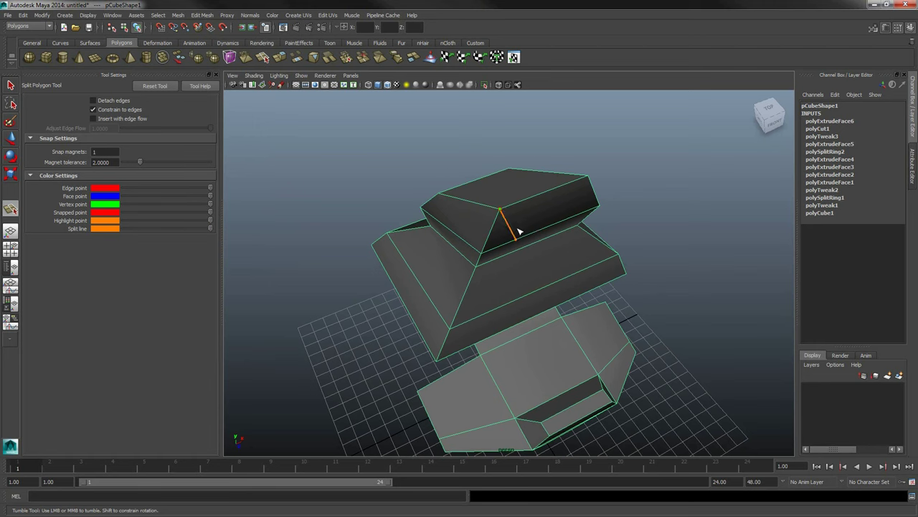
middle_click_drag(536, 228, 514, 204, "alt")
left_click_drag(516, 207, 494, 191, "alt")
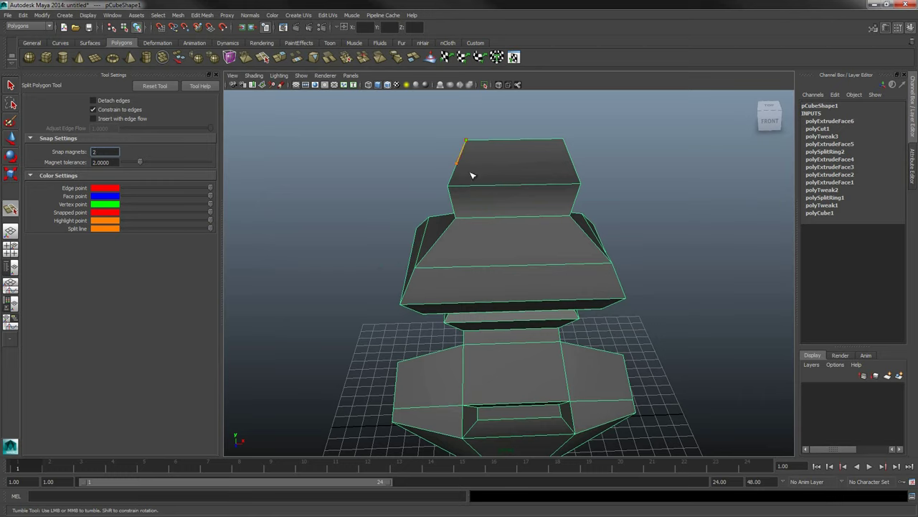
left_click_drag(494, 188, 515, 187)
left_click_drag(490, 192, 456, 189)
left_click_drag(495, 194, 522, 185)
left_click_drag(459, 184, 516, 188)
- Finish the V-shaped split at the front face's opposite top corner and re-enter the Interactive Split Tool
left_click_drag(547, 163, 566, 141)
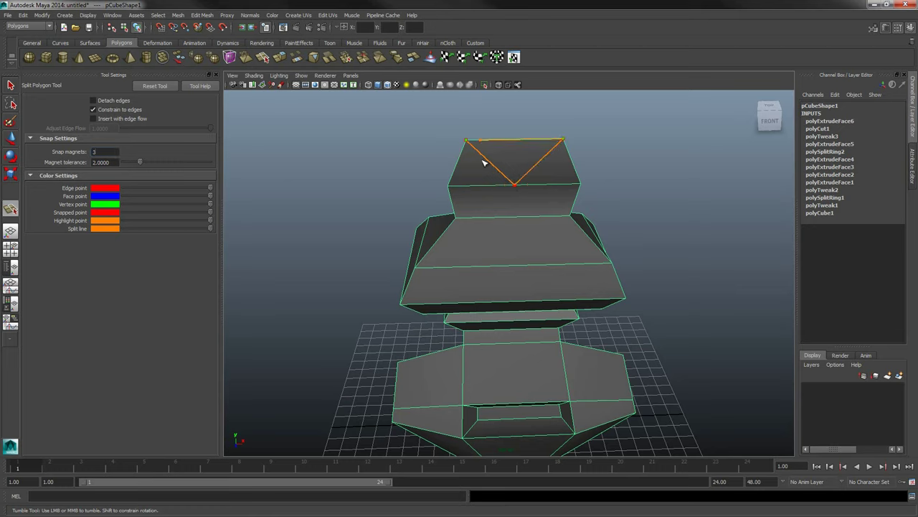
key("r")
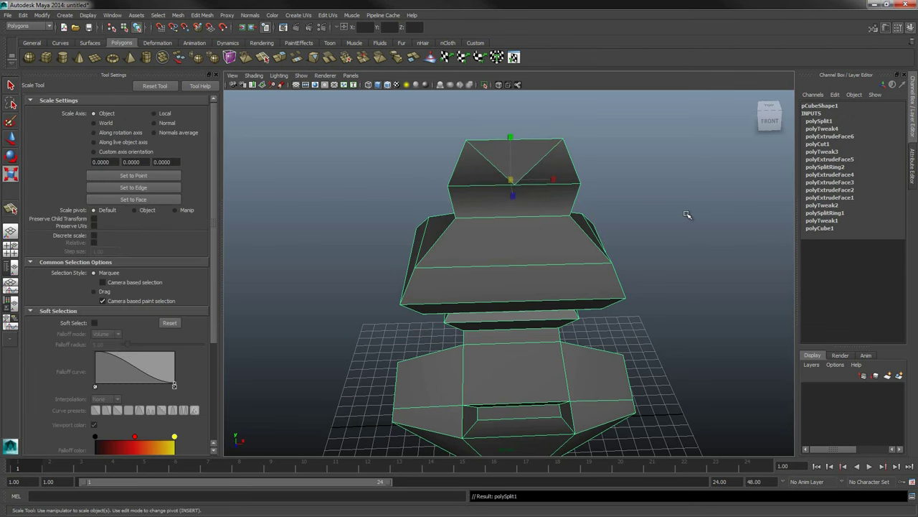
left_click_drag(688, 213, 624, 192, "alt")
key("g")
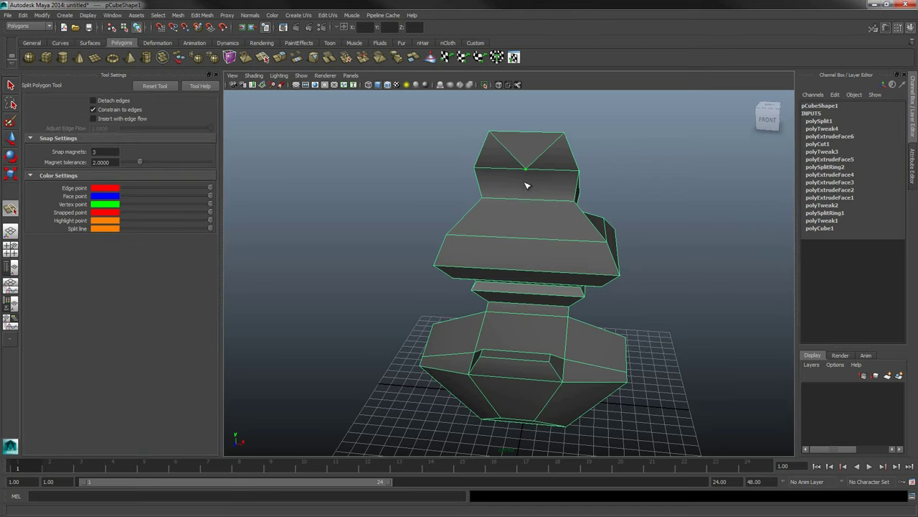
- Split the neck and collar down the middle of the front, ending at one lower corner of the collar's underside
left_click_drag(523, 202, 528, 206)
left_click_drag(530, 276, 526, 232, "alt")
key("r")
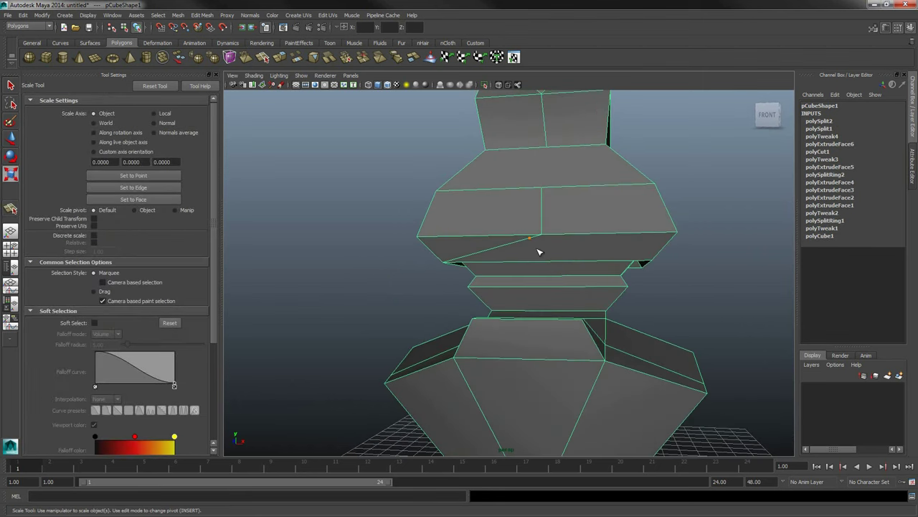
- Split the collar's front underside from the middle of its upper edge to the opposite lower corner
key("g")
left_click(652, 257)
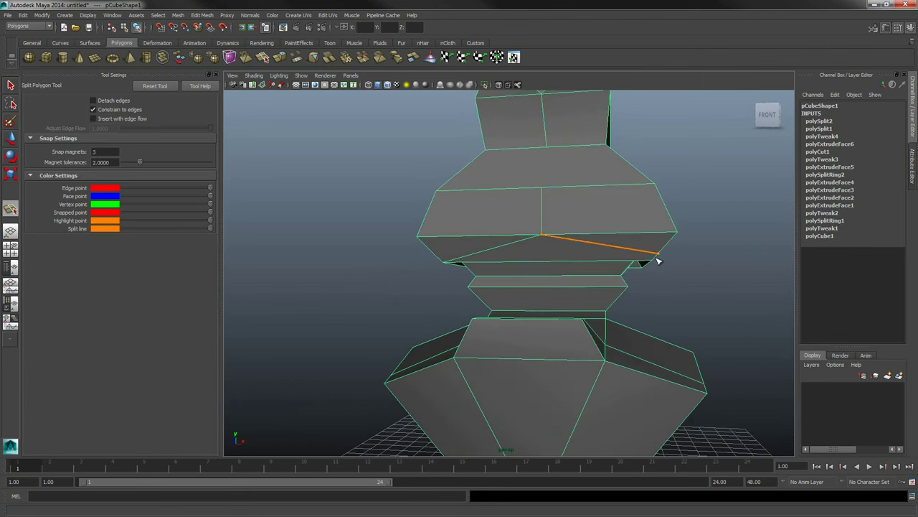
left_click_drag(656, 262, 564, 275, "alt")
key("r")
key("y")
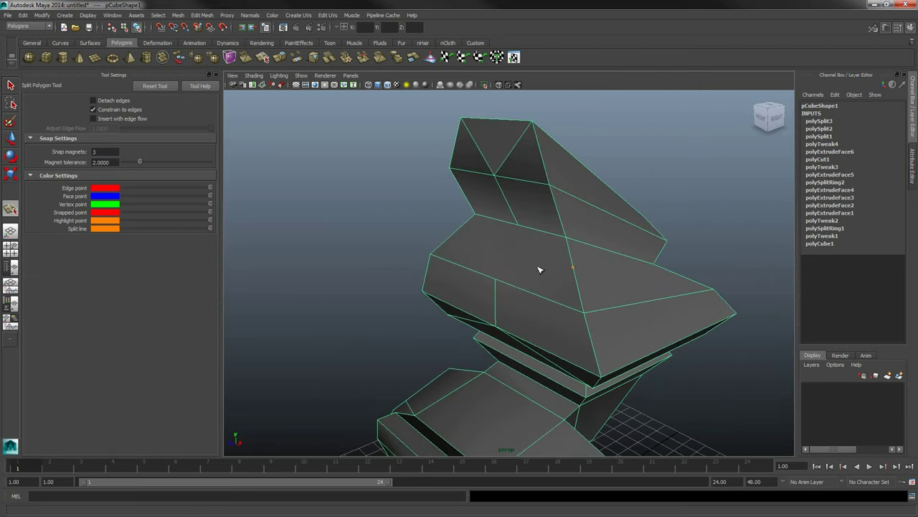
- Join the neck and collar center splits with a split across the sloped face between them
left_click_drag(540, 244, 530, 223, "alt")
left_click(516, 267)
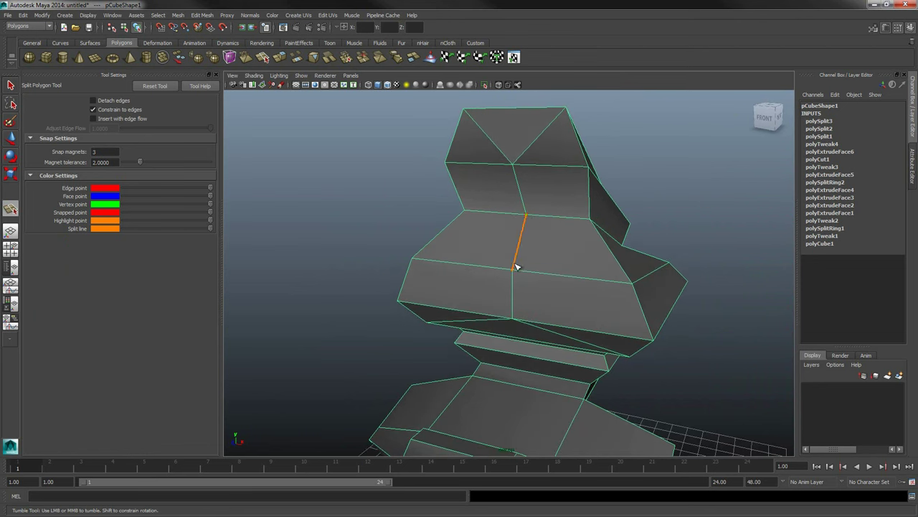
key("r")
left_click_drag(555, 254, 513, 244, "alt")
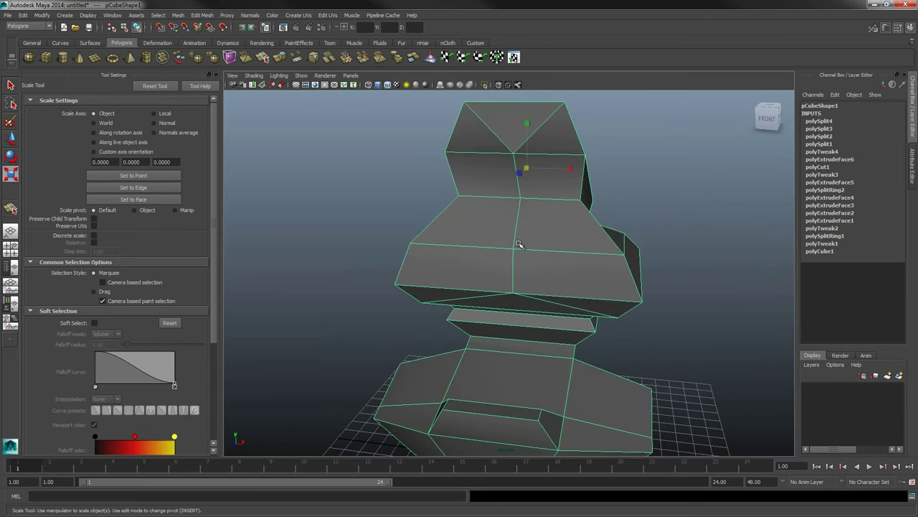
left_click_drag(579, 239, 537, 225, "alt")
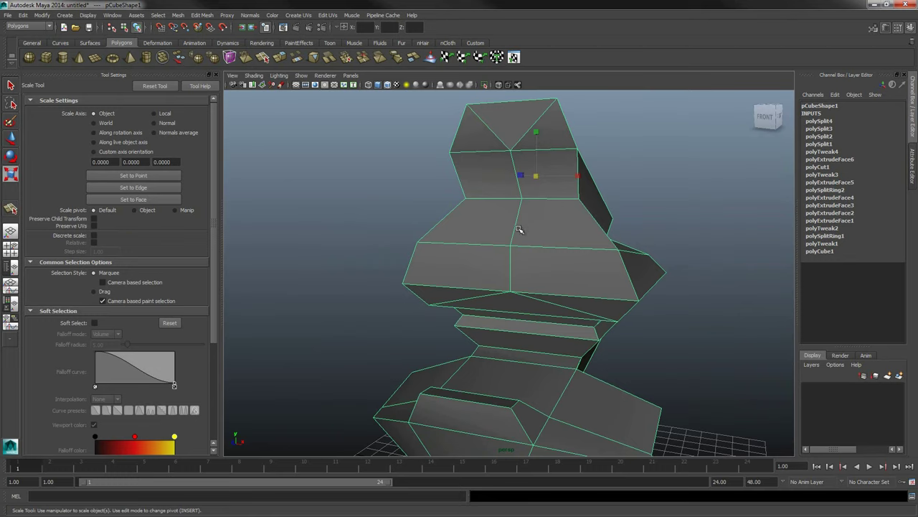
left_click_drag(564, 234, 516, 236, "alt")
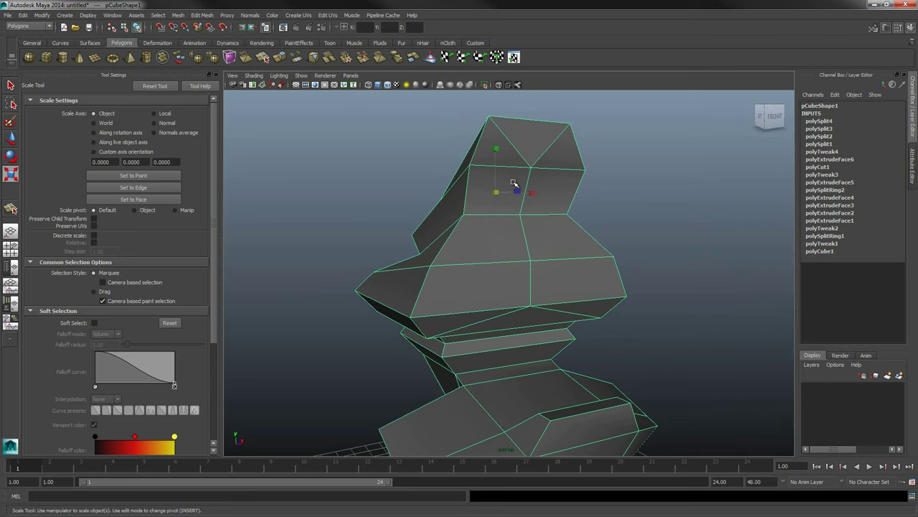
- Add a V-shaped split to the recessed face behind the throat and extend it down the middle of the small face below
key("g")
left_click_drag(525, 185, 502, 260, "alt")
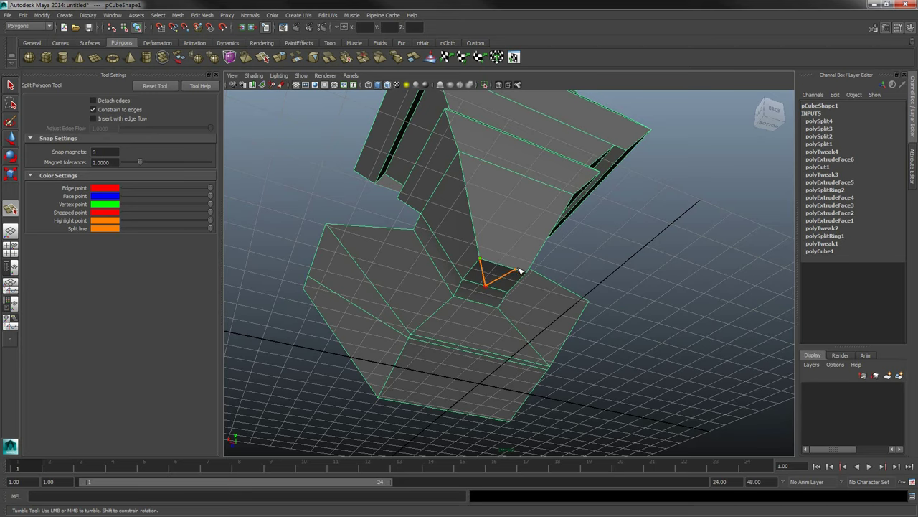
mouse_move(520, 271)
left_mouse_down("alt")
mouse_move(472, 263)
mouse_move(512, 267)
left_mouse_up("alt")
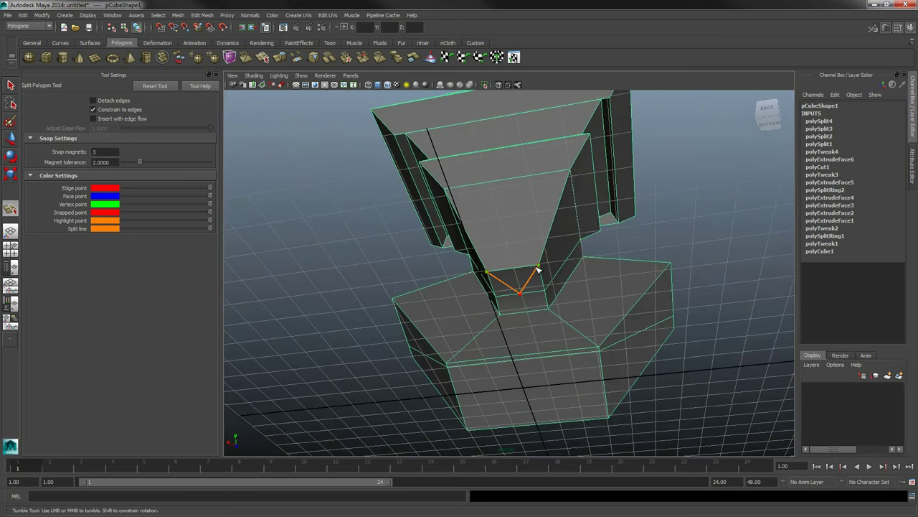
key("Return")
middle_click_drag(538, 268, 534, 250, "alt")
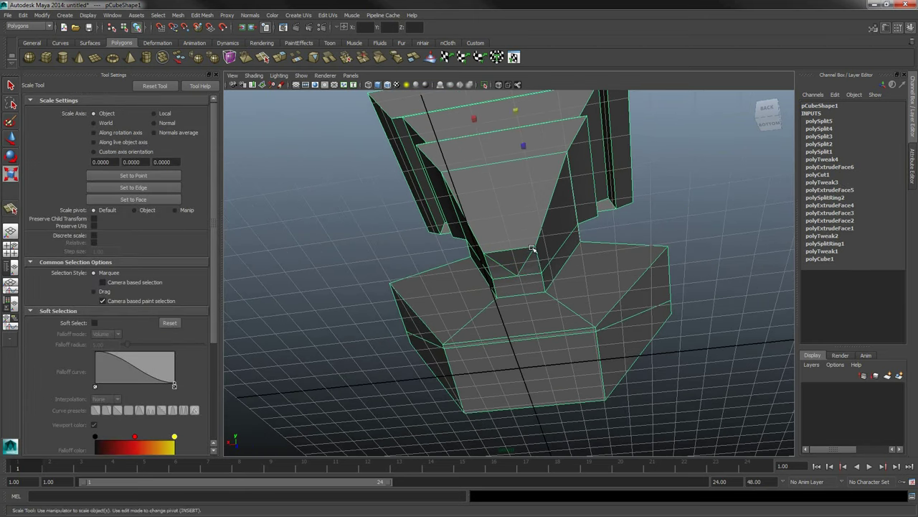
key("g")
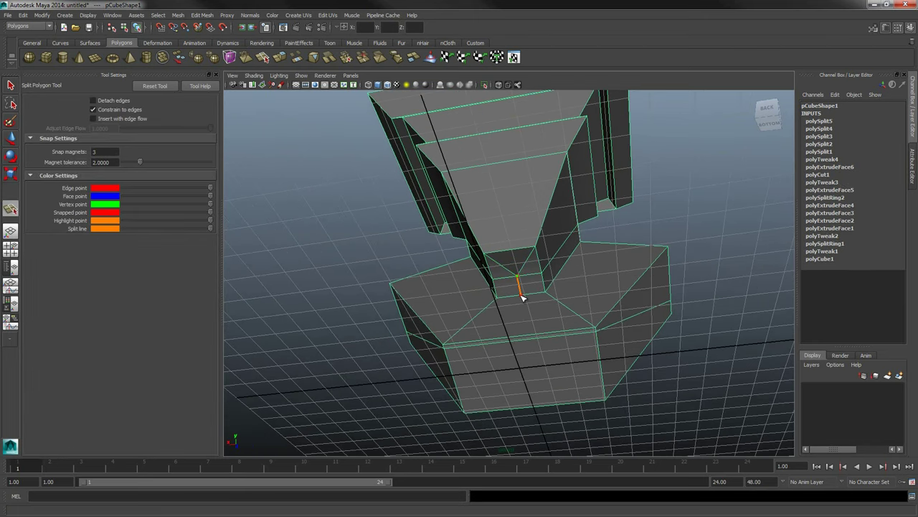
key("Return")
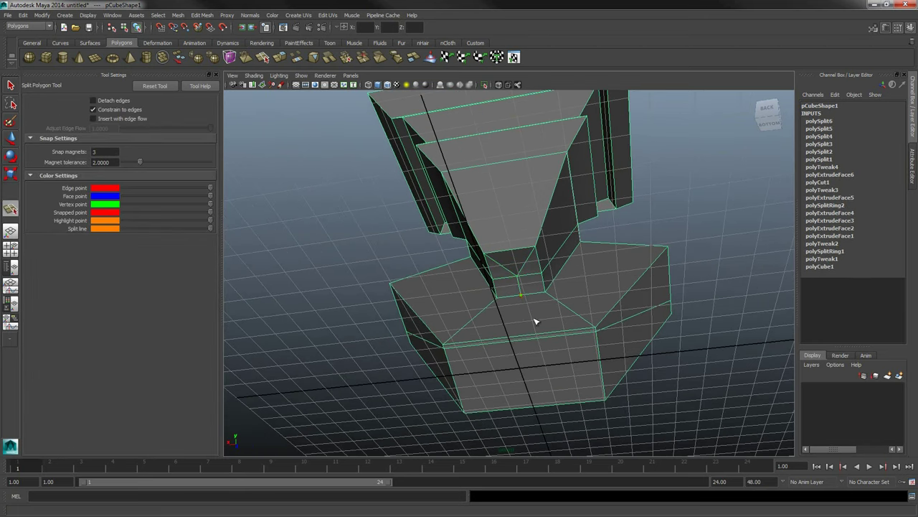
- Continue the center split from the recess down the base's rear faces to the middle of the lowest rear edge
left_click(534, 323)
left_click_drag(535, 322, 506, 281, "alt")
left_click(540, 307)
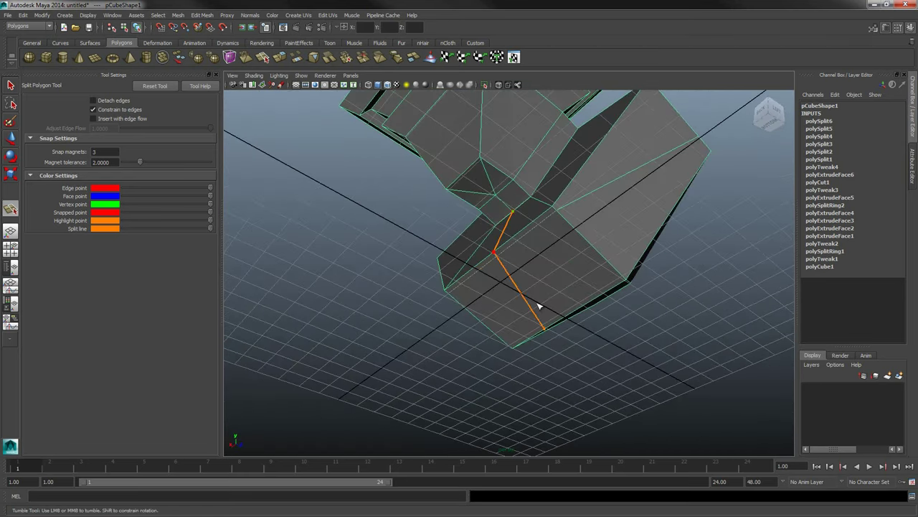
left_click_drag(539, 307, 478, 289, "alt")
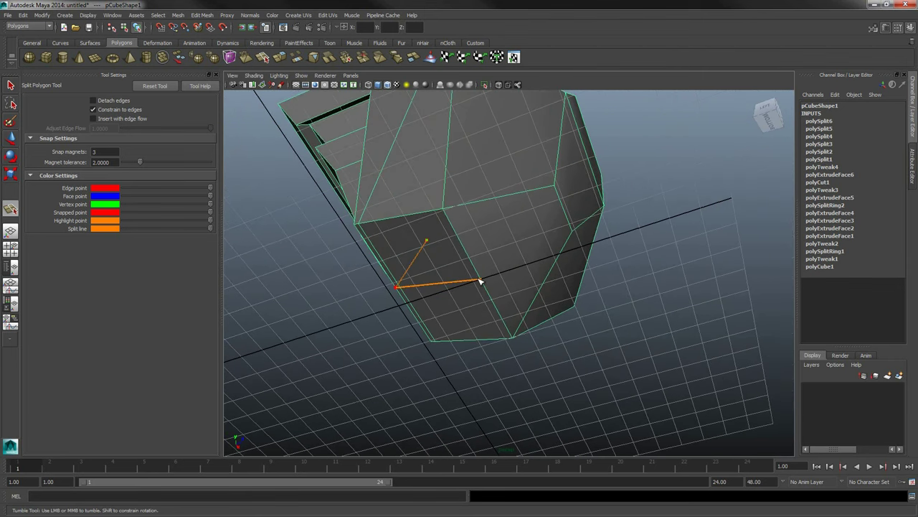
left_click_drag(423, 298, 437, 287, "alt")
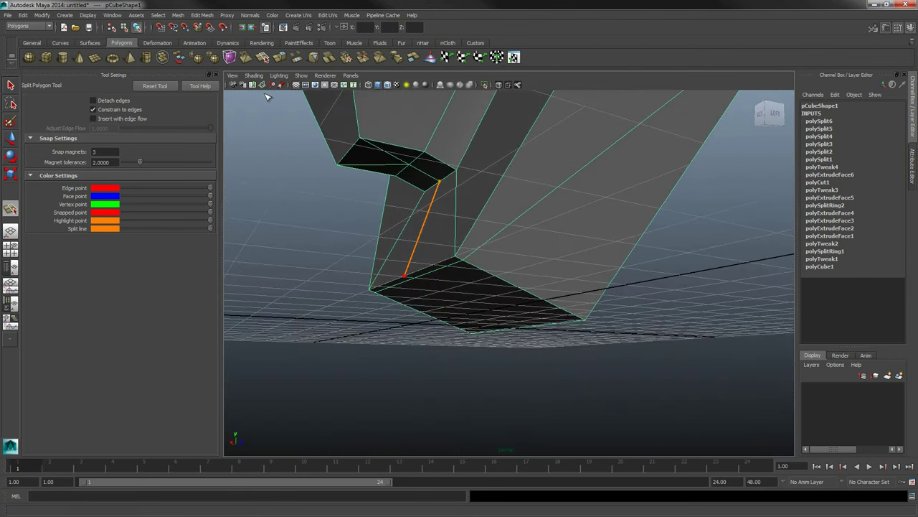
left_click_drag(308, 117, 521, 194, "alt")
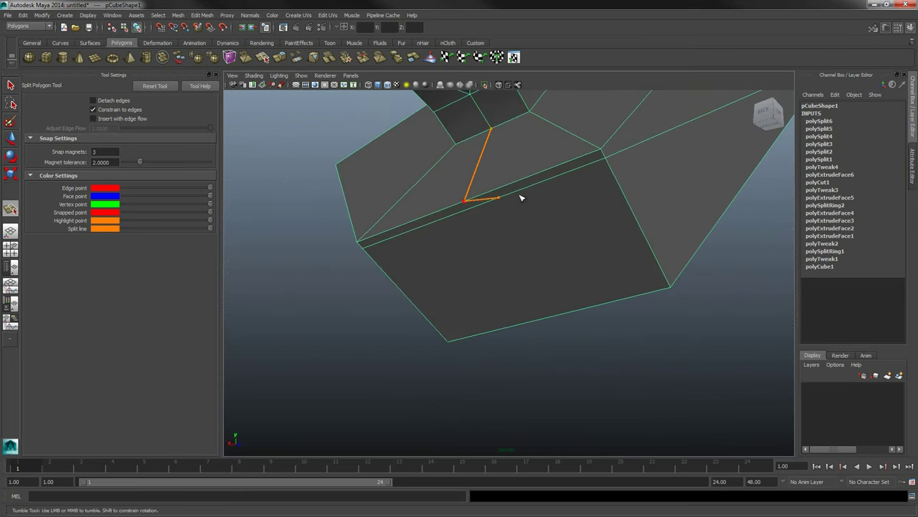
left_click(594, 165)
left_click_drag(594, 165, 491, 206)
left_click_drag(498, 269, 524, 273, "alt")
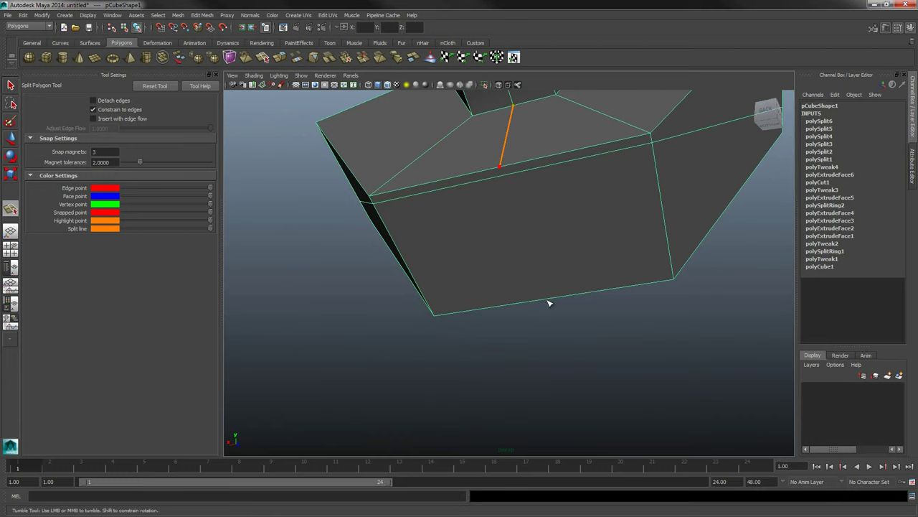
left_click_drag(534, 303, 544, 300)
key("r")
- Split the base's underside from the middle of its rear edge to the two vertices toward the front
left_click_drag(682, 409, 484, 329, "alt")
key("y")
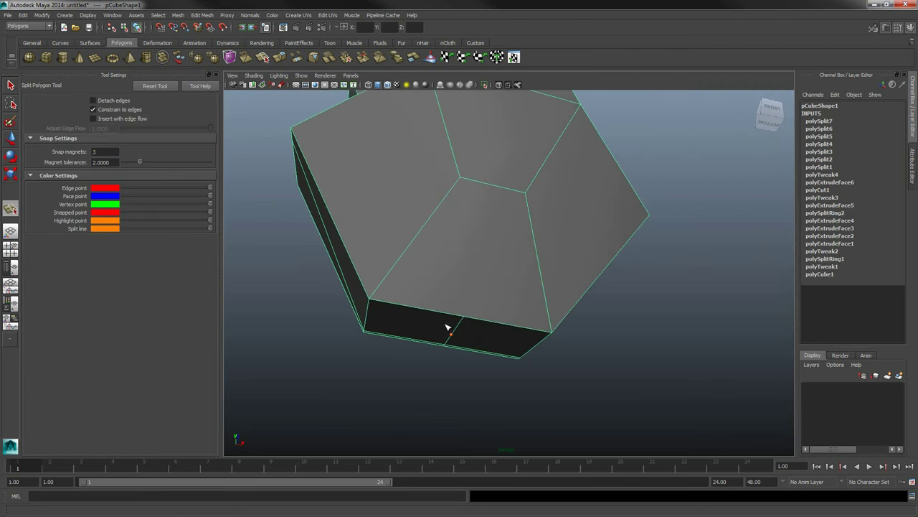
left_click(464, 316)
key("Return")
left_click(465, 315)
mouse_move(530, 222)
left_mouse_down()
mouse_move(530, 201)
mouse_move(529, 262)
mouse_move(533, 230)
left_mouse_up()
key("r")
- Select the new center edges at the back and underside of the base and move them outward to round the shape
right_click_drag(532, 230, 531, 207)
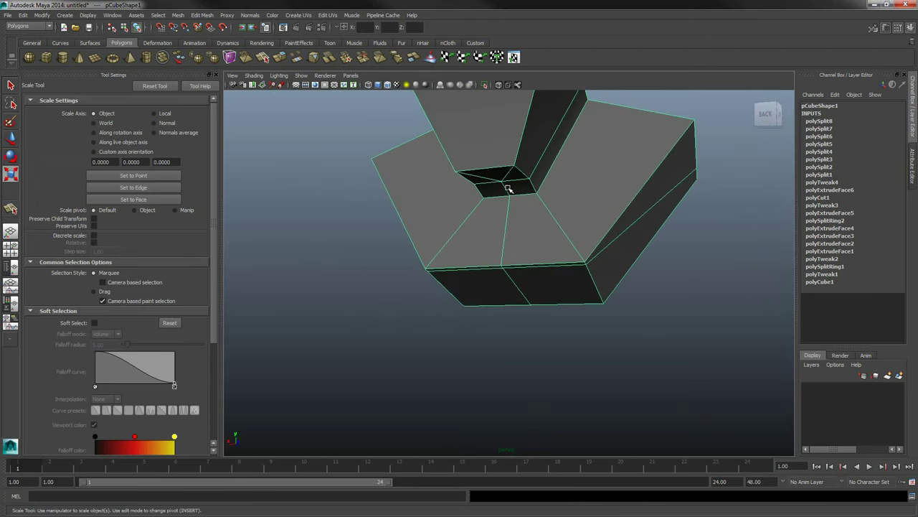
left_click(506, 191)
left_click_drag(519, 204, 497, 302, "alt")
key("w")
left_click(514, 265)
left_click(514, 265)
left_click(509, 279)
left_click(506, 273)
left_click_drag(440, 313, 584, 313, "alt")
right_click_drag(588, 299, 616, 288)
- Move the center edge of the sloped front face above the collar forward, and clear the selection
left_click_drag(616, 288, 484, 210, "alt")
right_click_drag(484, 210, 478, 190)
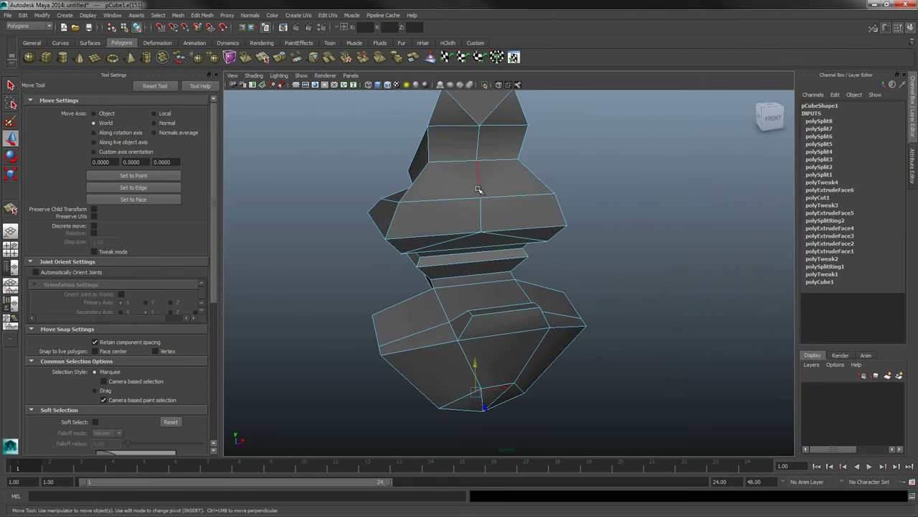
left_click_drag(481, 187, 541, 247, "alt")
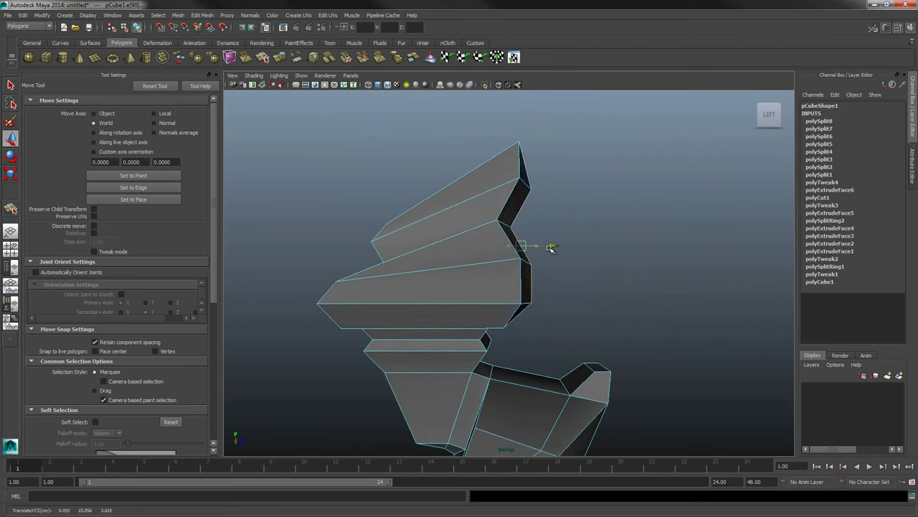
left_click_drag(545, 269, 447, 287, "alt")
right_click_drag(447, 287, 506, 258)
left_click(512, 254)
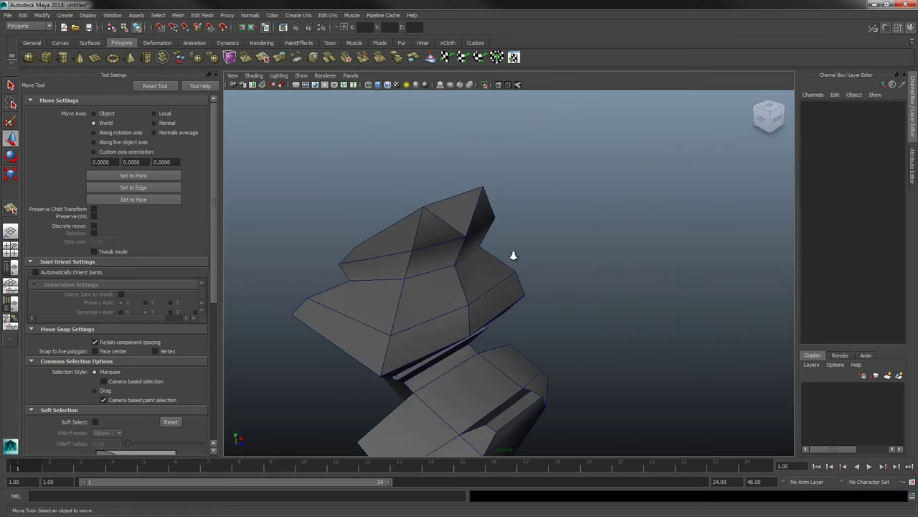
- Move the inner edge at the foot of the base's raised front lip back toward the neck, and clear the selection
scroll(512, 254, "down", 3)
left_click_drag(512, 222, 449, 234, "alt")
left_click_drag(469, 282, 588, 227, "alt")
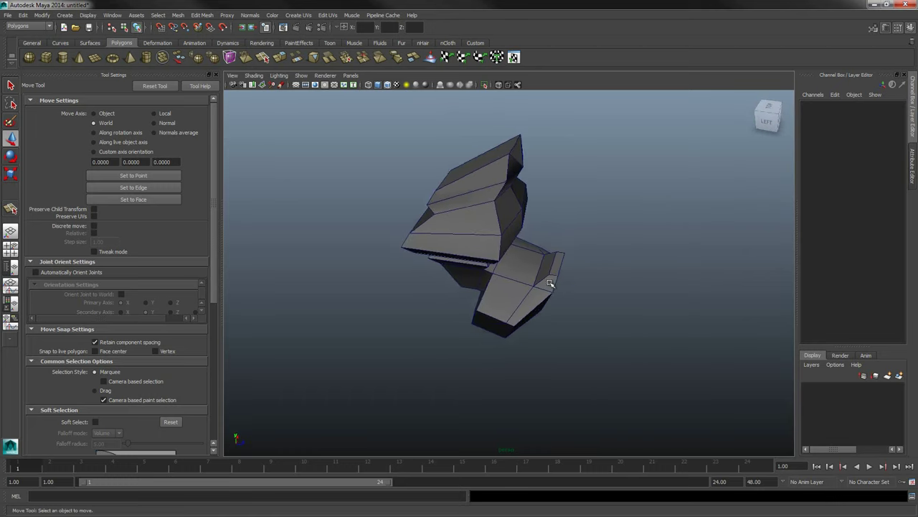
right_click_drag(549, 283, 574, 265)
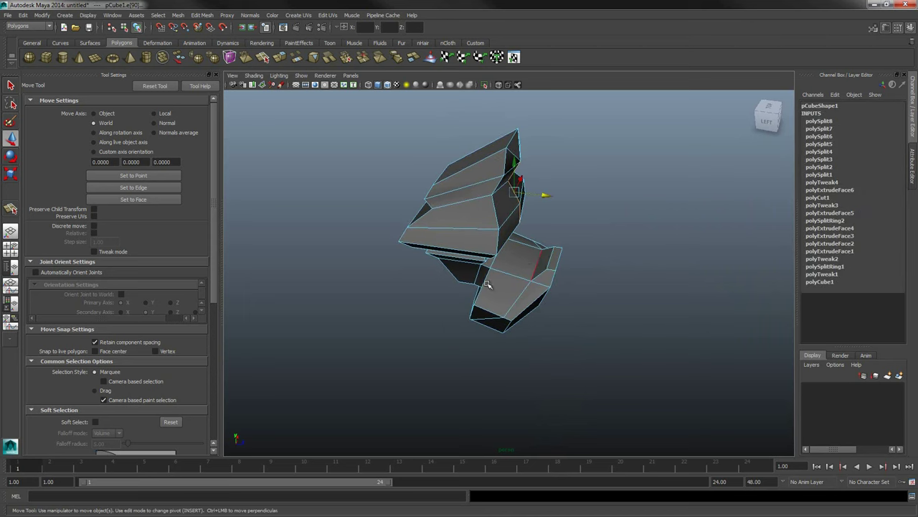
left_click_drag(487, 285, 558, 262, "alt")
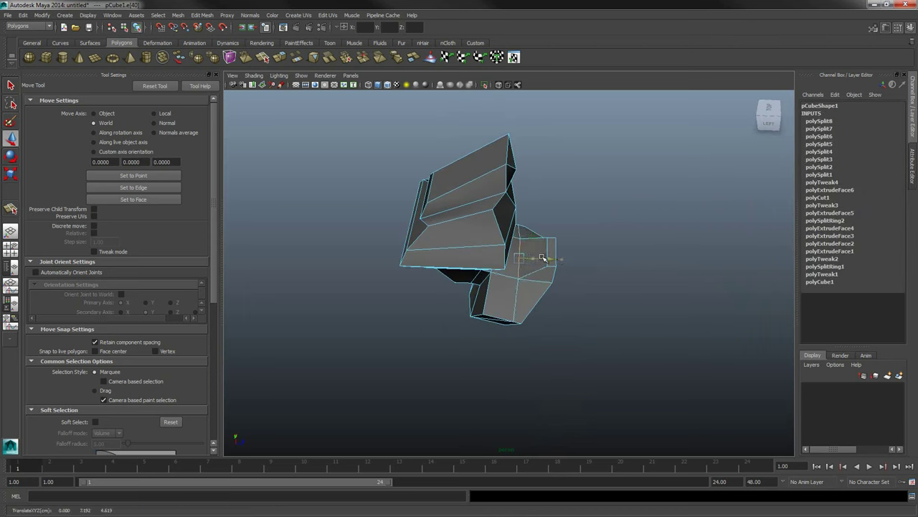
left_click_drag(497, 239, 531, 234, "alt")
right_click_drag(494, 234, 533, 221)
left_click(533, 222)
- Pick the collar's upper rear face in face selection mode and return to object selection
left_click_drag(533, 222, 544, 259, "alt")
middle_click_drag(544, 257, 564, 234, "alt")
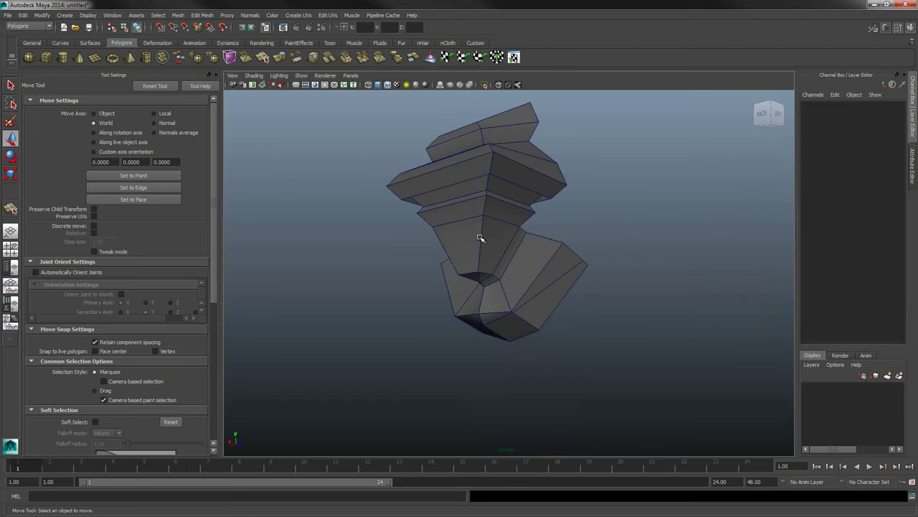
left_click_drag(480, 237, 509, 244, "alt")
right_click(509, 245)
right_click_drag(513, 246, 521, 267)
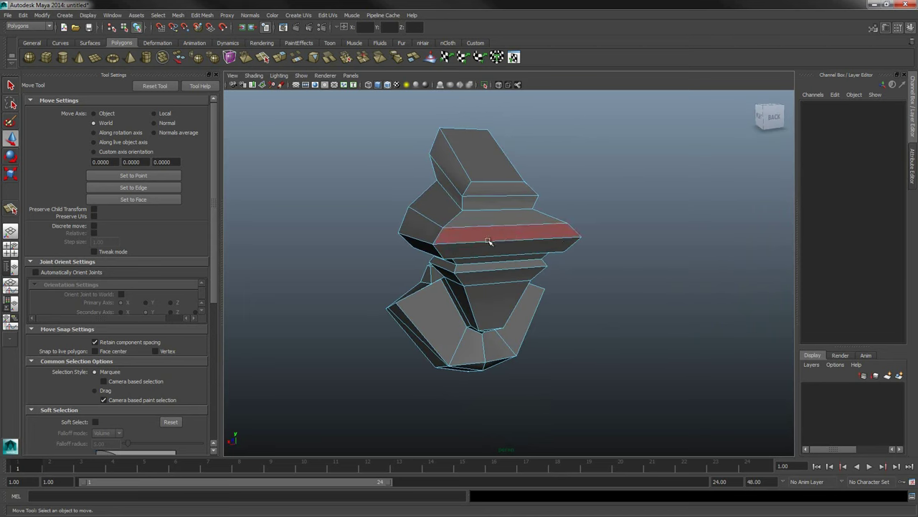
left_click(490, 242)
left_click_drag(490, 242, 538, 235, "alt")
right_click_drag(537, 235, 563, 225)
- Examine the whole model from the side, underside and back, ending close to the base's rear
left_click_drag(590, 240, 532, 283, "alt")
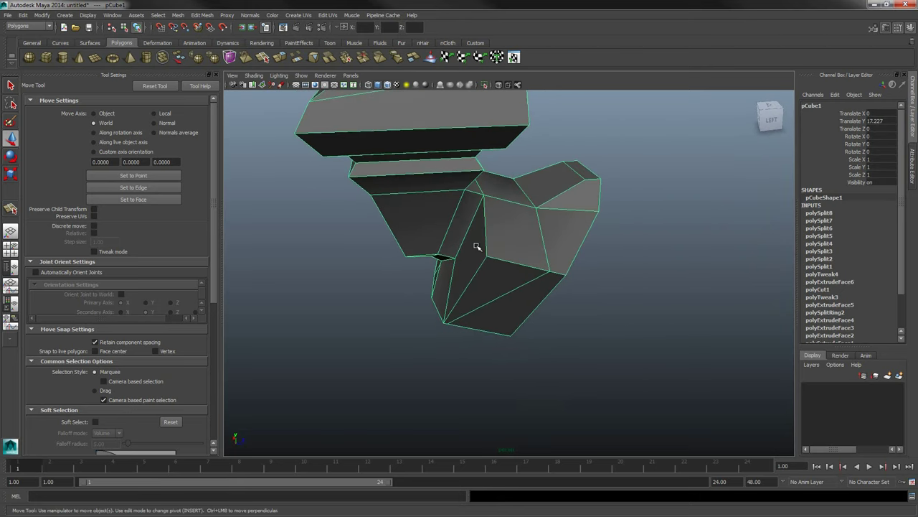
left_click_drag(477, 246, 452, 260, "alt")
left_click_drag(574, 266, 533, 312, "alt")
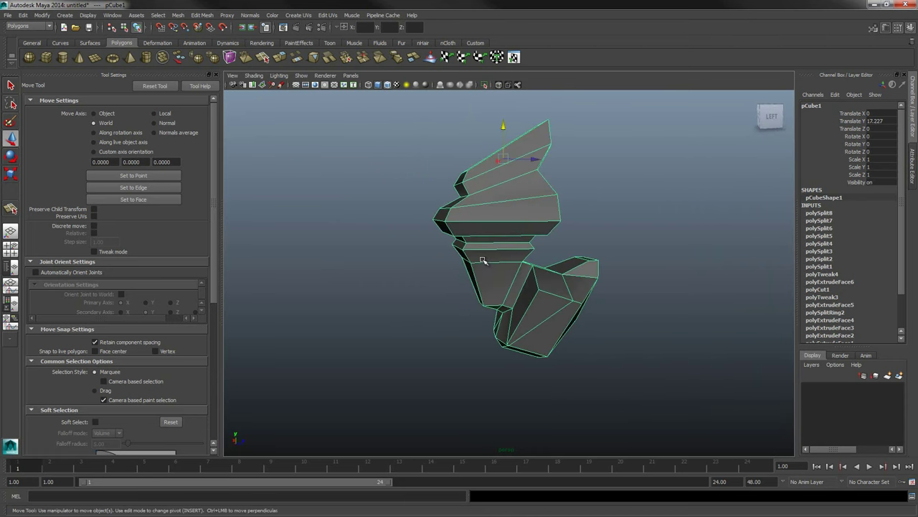
mouse_move(484, 260)
left_mouse_down("alt")
mouse_move(492, 293)
mouse_move(504, 267)
mouse_move(499, 279)
mouse_move(464, 272)
mouse_move(476, 268)
left_mouse_up("alt")
middle_click_drag(478, 308, 495, 240, "alt")
left_click_drag(495, 240, 553, 254, "alt")
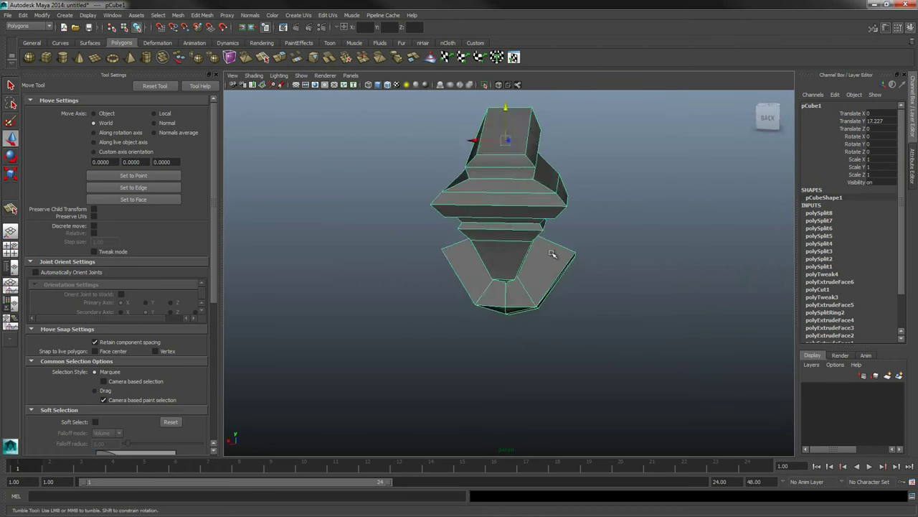
right_click_drag(553, 254, 603, 265, "alt")
left_click_drag(459, 269, 478, 254, "alt")
- Lower the center vertex of the base's rear edge slightly and scale the two neighbouring rear corner vertices closer together
right_click_drag(474, 251, 435, 251)
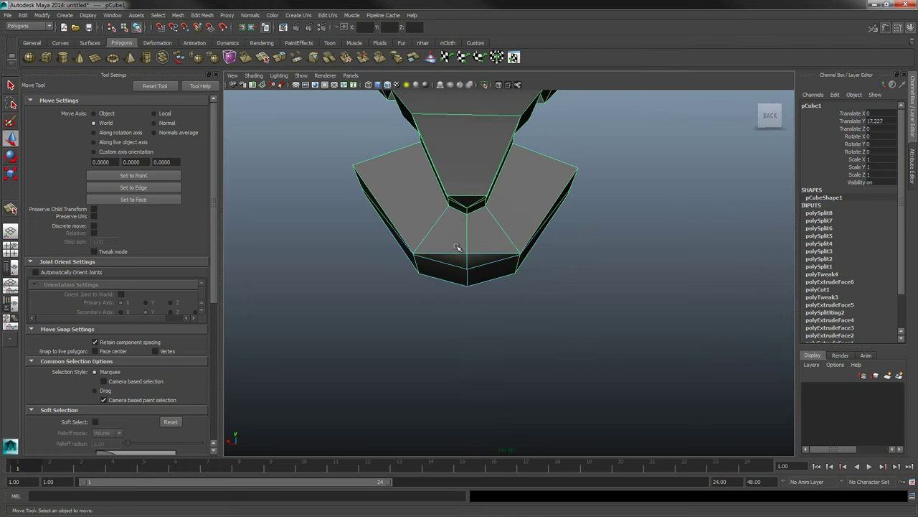
left_click(468, 254)
left_click_drag(469, 256, 391, 250, "alt")
left_click(518, 237)
left_click_drag(445, 230, 440, 232, "alt")
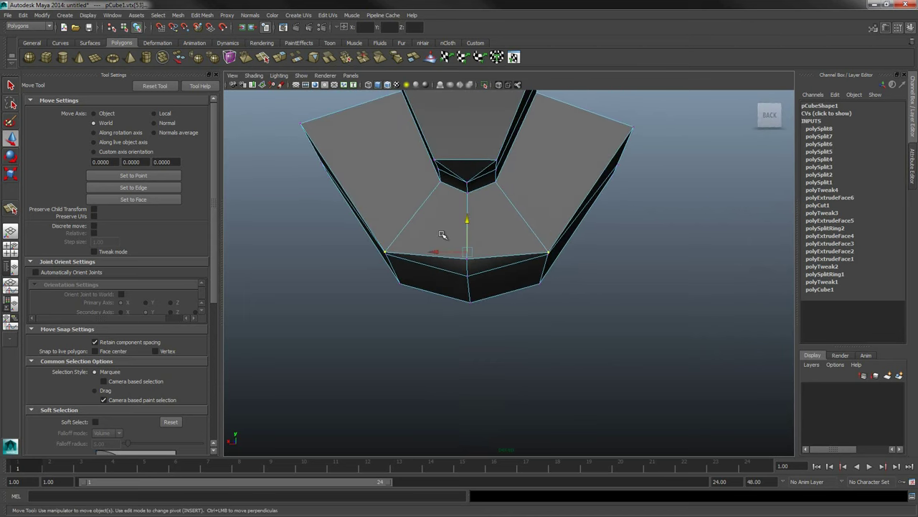
key("r")
key("w")
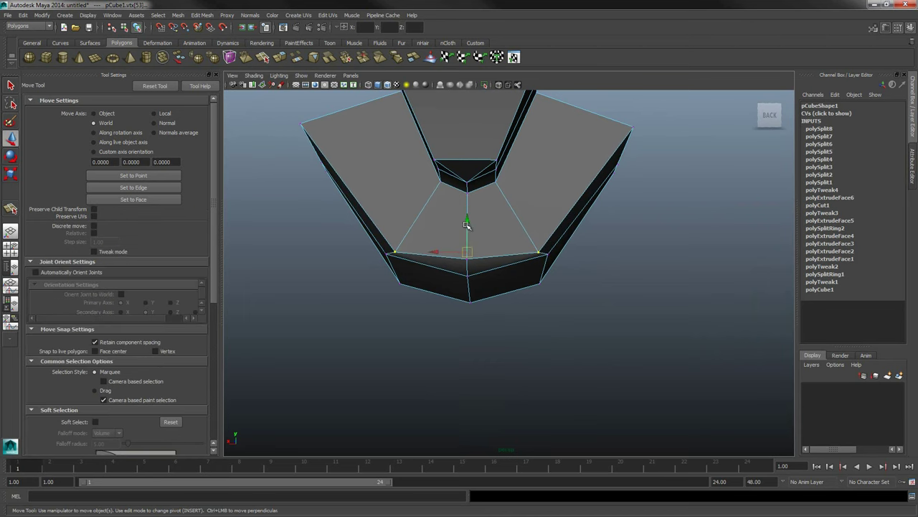
- Select the outer upper rear corner vertices on both sides of the base and scale the pair
left_click_drag(467, 209, 356, 207, "alt")
left_click(339, 205, "shift")
key("r")
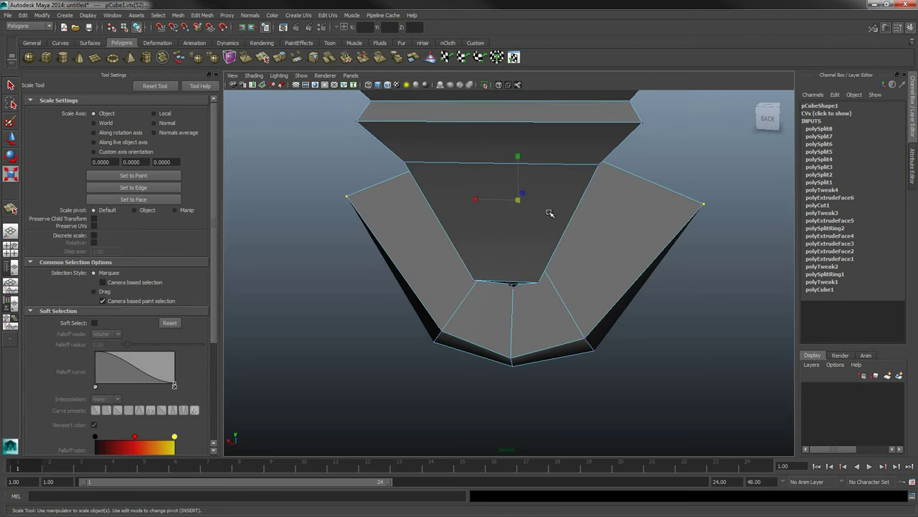
left_click_drag(518, 201, 547, 225)
right_click_drag(548, 226, 593, 212)
left_click(660, 266)
right_click_drag(660, 266, 584, 254, "alt")
left_click_drag(584, 254, 511, 255, "alt")
- Select the side vertices just in front of the base's outer rear corners and adjust their height
right_click_drag(510, 255, 469, 255)
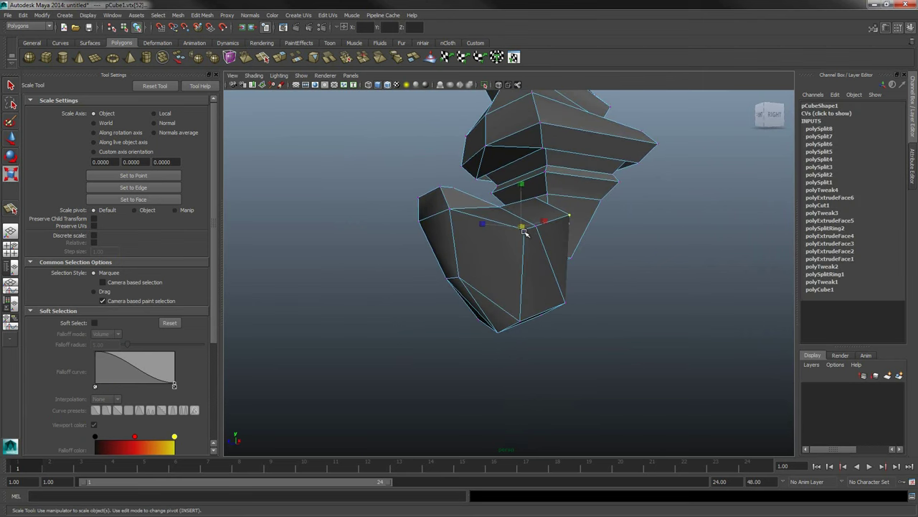
left_click(520, 250)
mouse_move(519, 250)
left_mouse_down("alt")
mouse_move(517, 259)
mouse_move(533, 254)
mouse_move(549, 272)
mouse_move(516, 261)
left_mouse_up("alt")
left_click(533, 252)
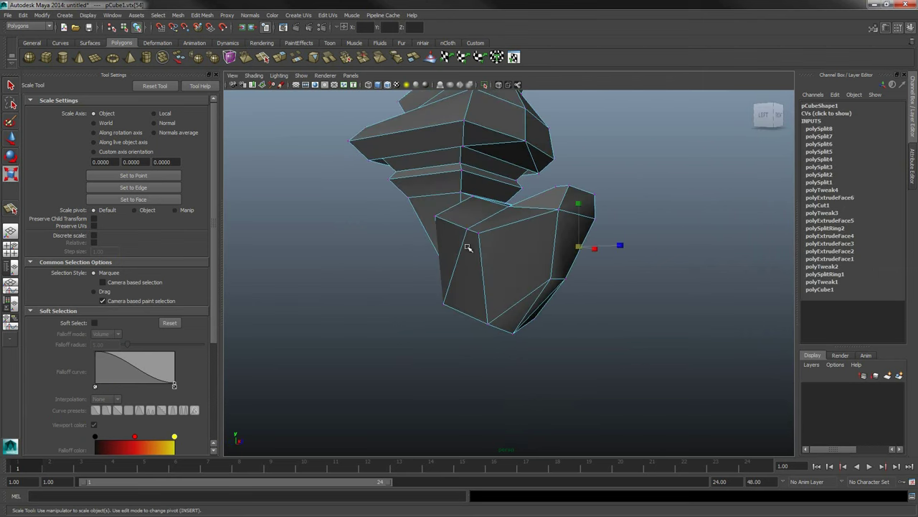
left_click_drag(479, 234, 508, 206, "alt")
key("w")
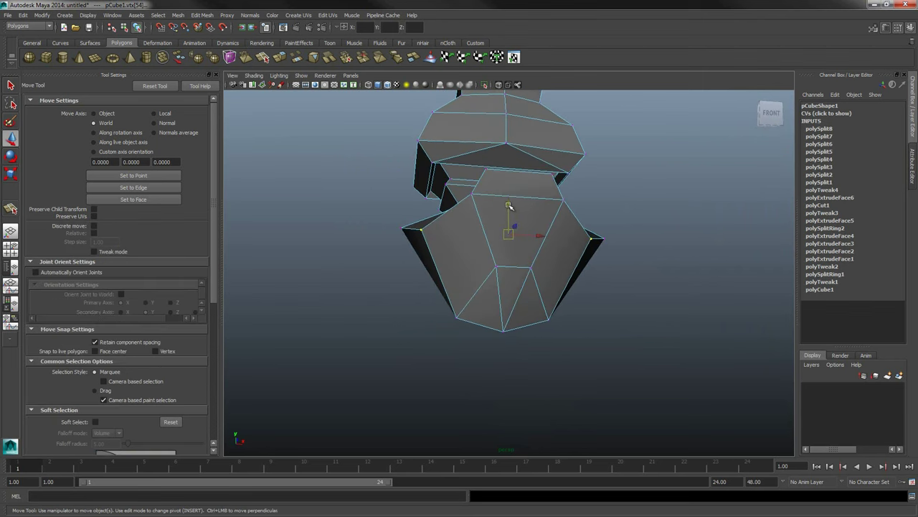
left_click_drag(535, 263, 543, 262, "alt")
right_click_drag(543, 263, 576, 260)
- Scale the pair of side vertices outward along X to about 1.165
left_click_drag(576, 261, 443, 318, "alt")
right_click_drag(459, 298, 417, 298)
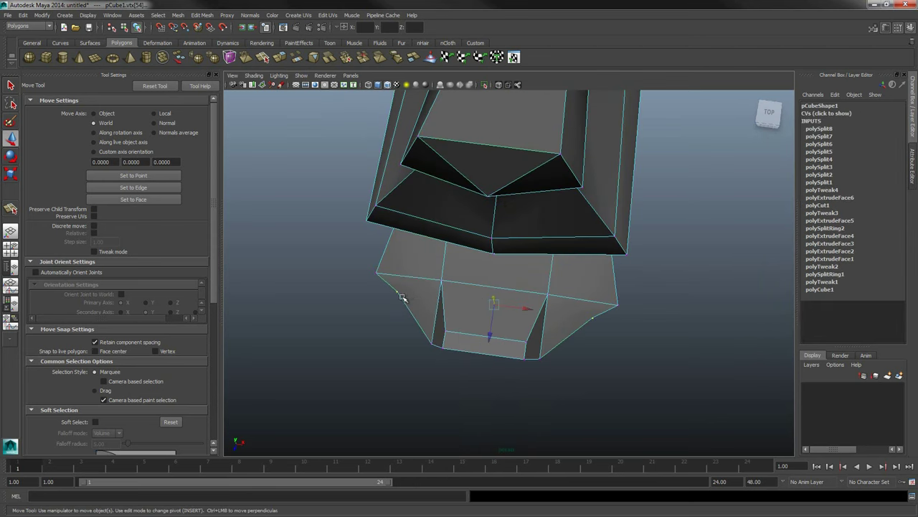
key("r")
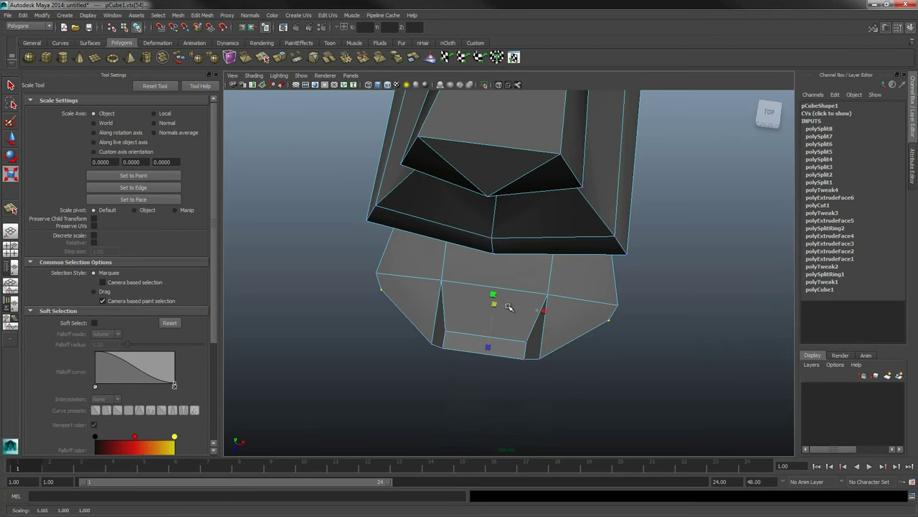
key("w")
left_click_drag(508, 307, 441, 273, "alt")
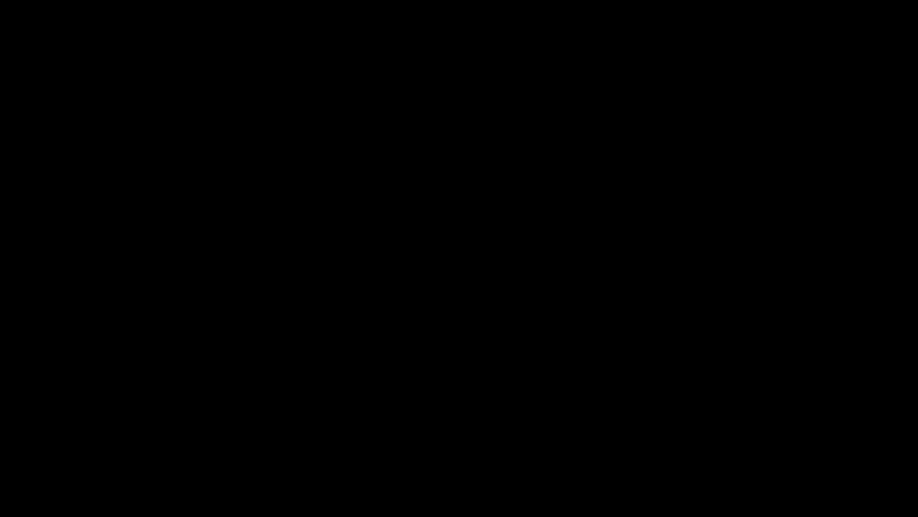